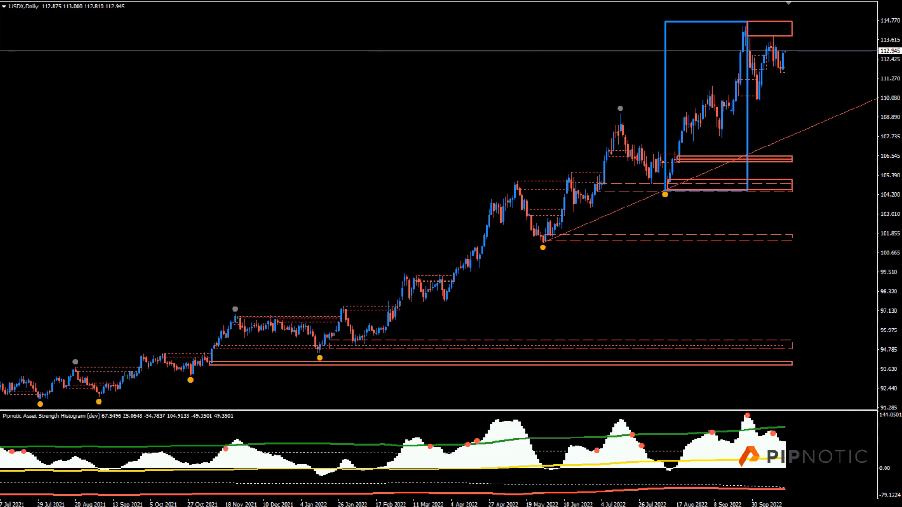
Glance at the open orders list, and mark a zone from about 106.815 to 105.624 at the August 2022 rally on the USDX daily chart
key("ctrl+t")
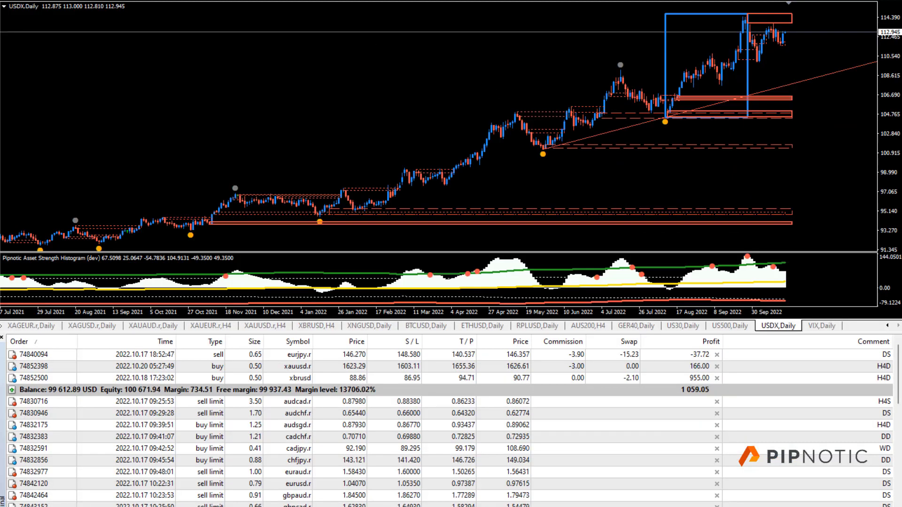
key("ctrl+t")
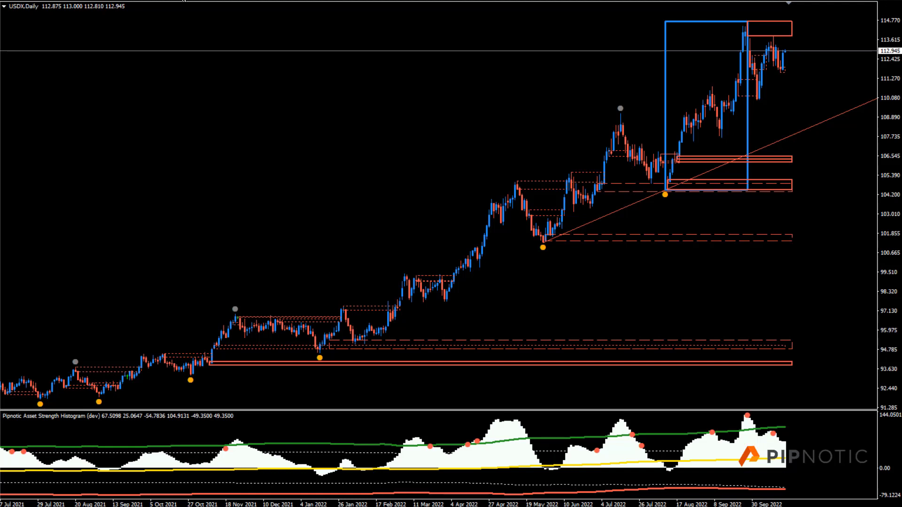
left_click_drag(674, 153, 694, 171)
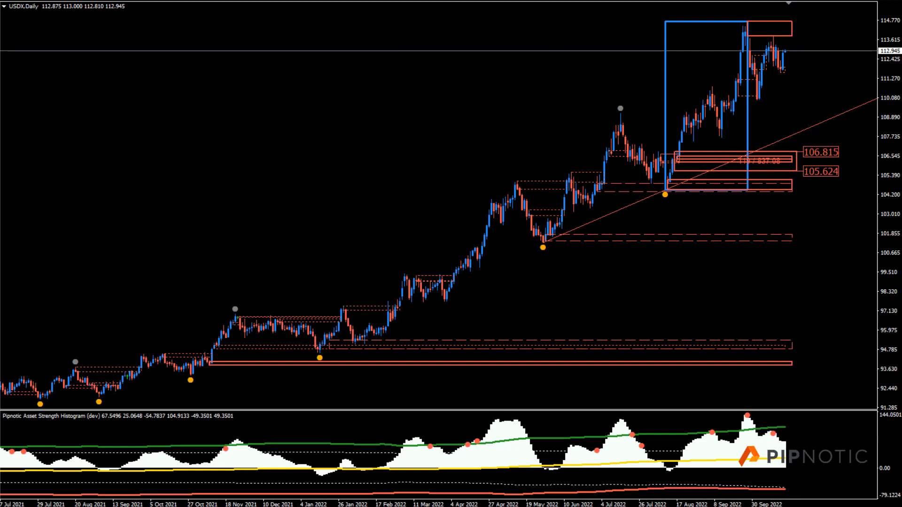
key("plus")
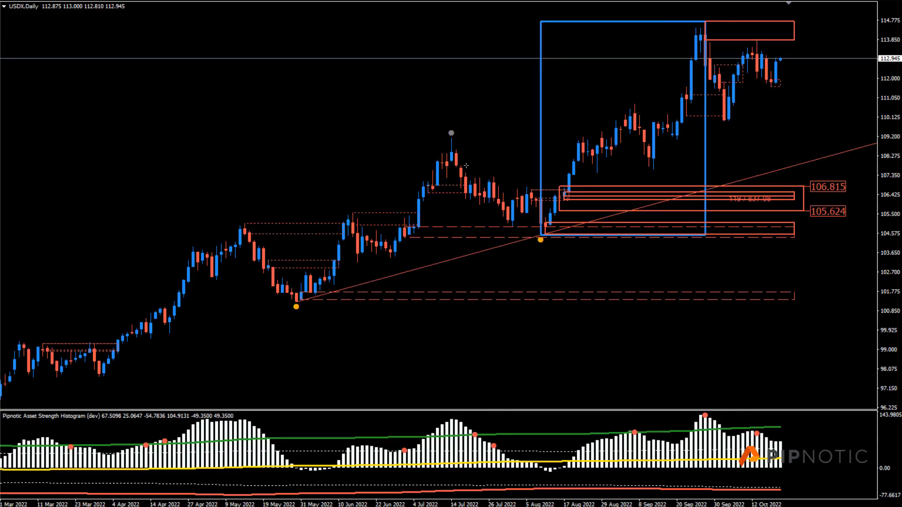
Mark a zone from about 107.835 to 107.181 on the drop after the July 2022 high, and delete it again
left_click_drag(455, 164, 518, 179)
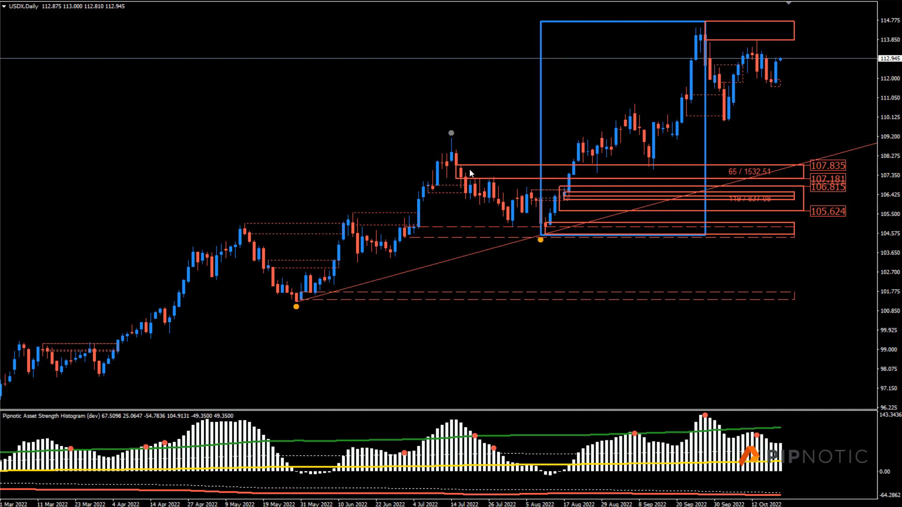
double_click(456, 165)
key("Delete")
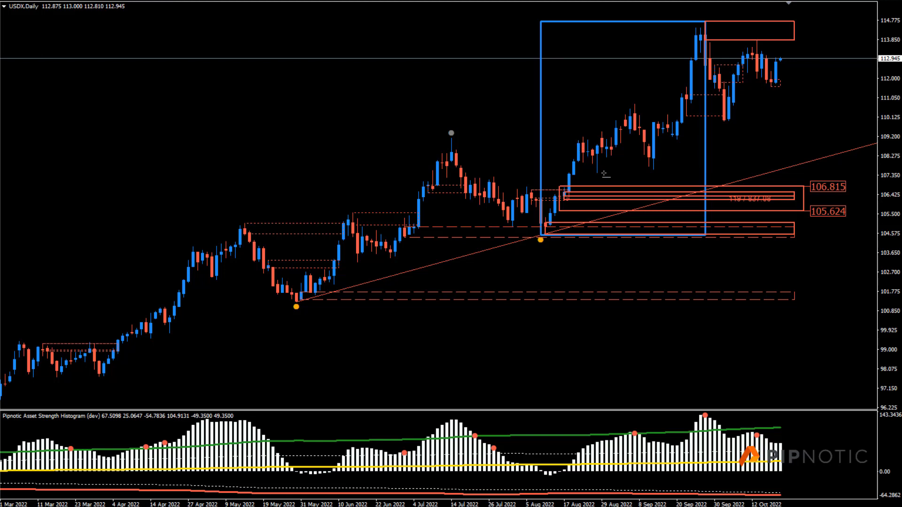
Place a horizontal level at about 107.462 and move the August 2022 zone down to about 106.676 to 105.441
left_click(633, 173)
double_click(562, 190)
left_click_drag(562, 190, 558, 218)
double_click(554, 211)
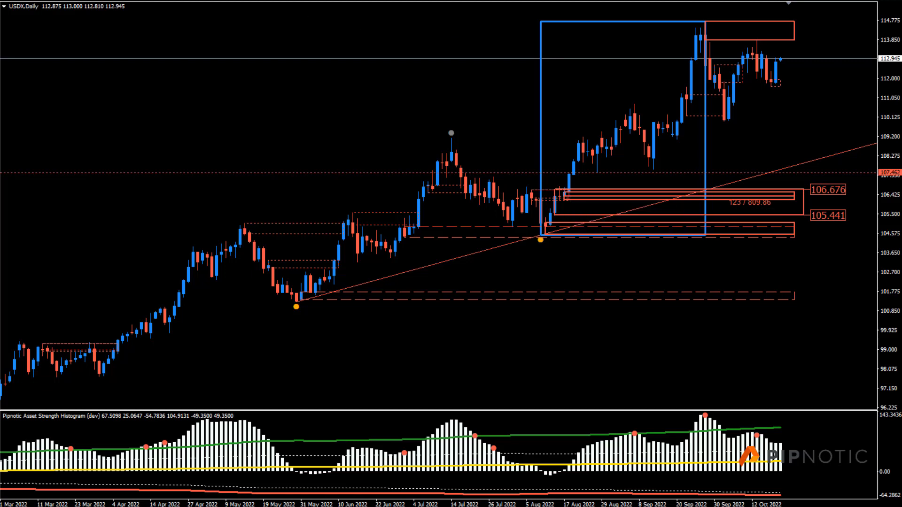
Inspect the USDX order ticket and its volume setting, and close it without placing a trade
key("F9")
left_click_drag(366, 78, 372, 133)
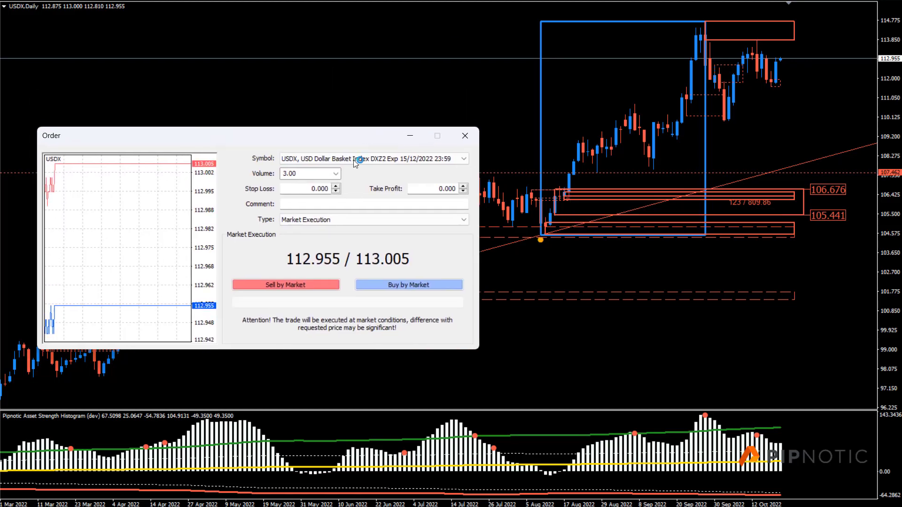
left_click(335, 174)
left_click(336, 173)
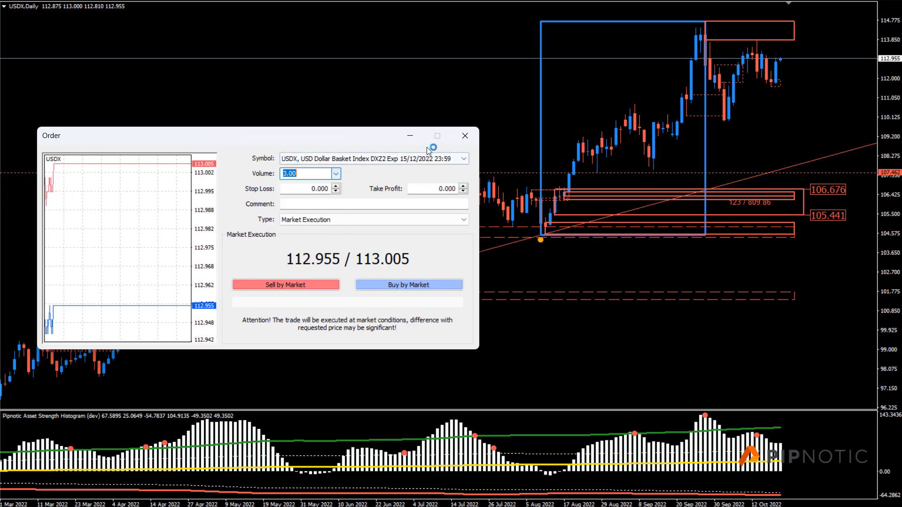
left_click(465, 137)
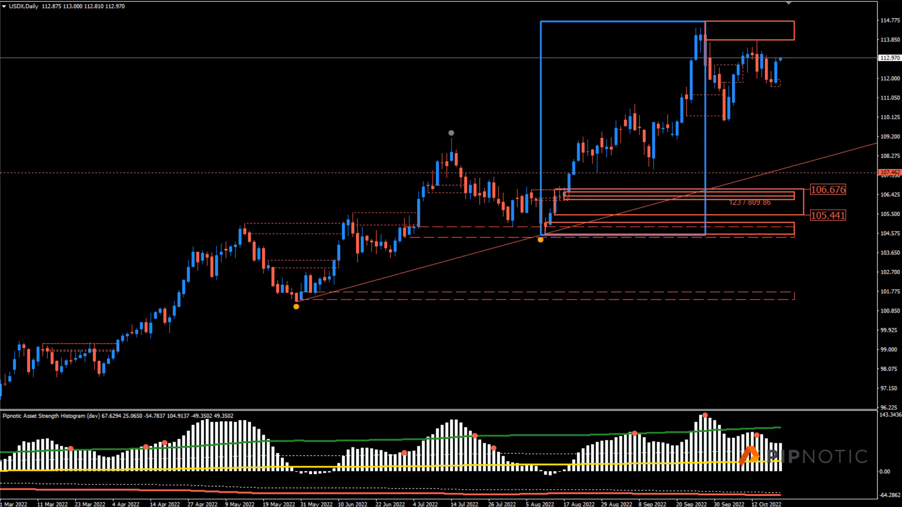
Switch to the US500 weekly chart and mark a zone from about 4149.36 to 4035.72 across the 2021 lows
key("ctrl+Tab")
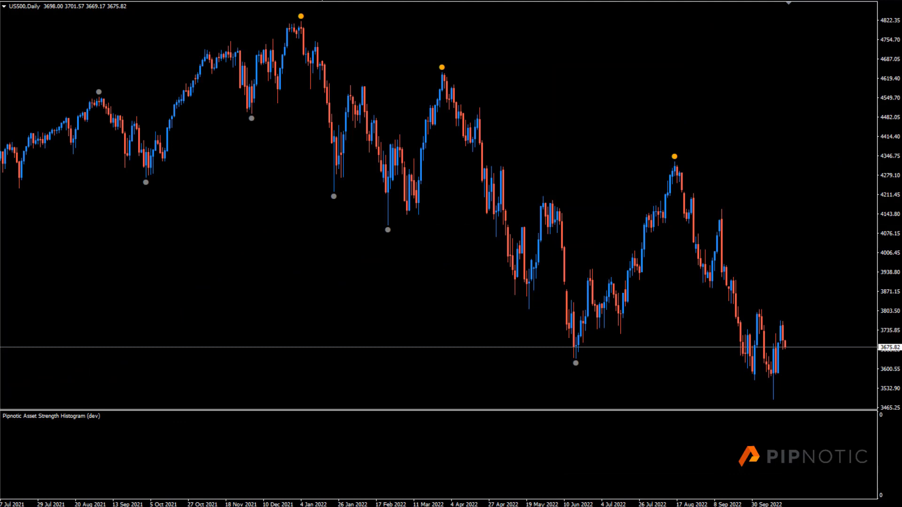
key("ctrl+Tab")
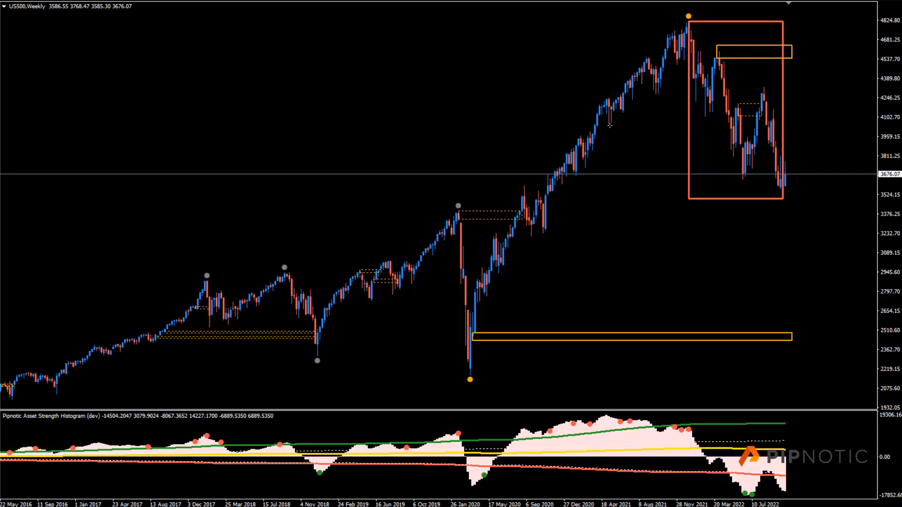
left_click_drag(610, 125, 730, 111)
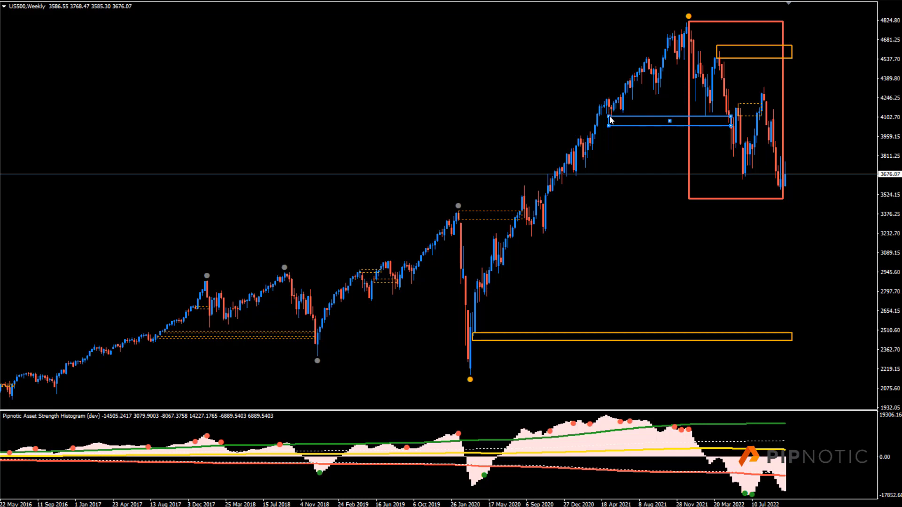
left_click_drag(609, 111, 567, 111)
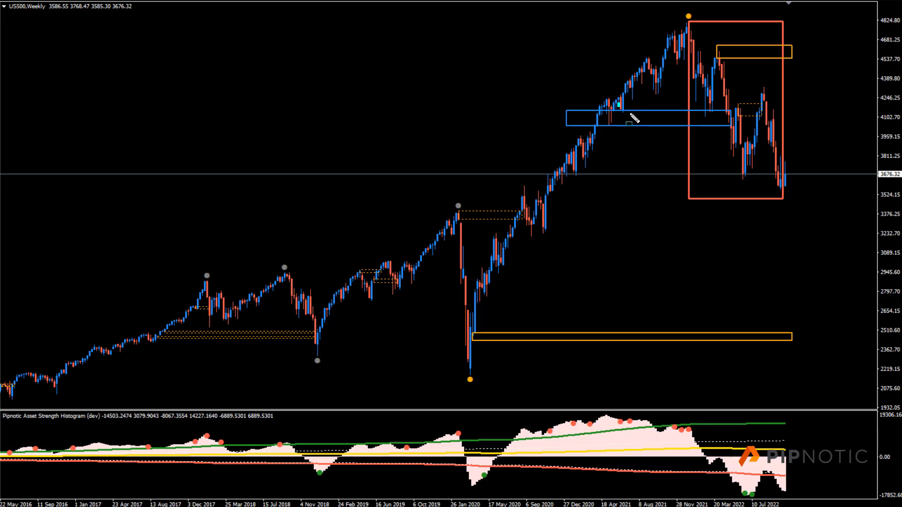
left_click_drag(631, 114, 636, 113)
left_click_drag(698, 104, 718, 114)
Mark a weekly zone from about 4430.79 to 4309.71 on the April 2022 drop, and return to the US500 daily chart
key("plus")
key("plus")
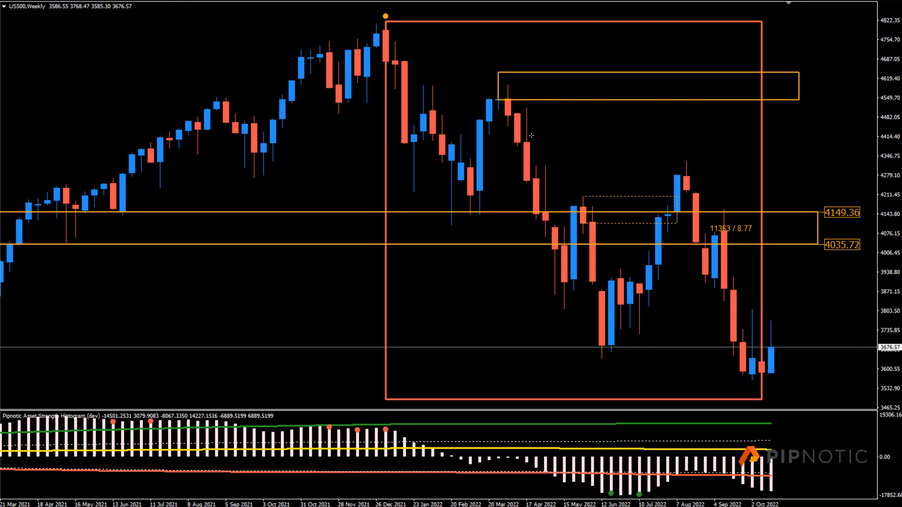
mouse_move(526, 131)
left_mouse_down()
mouse_move(573, 166)
mouse_move(548, 167)
left_mouse_up()
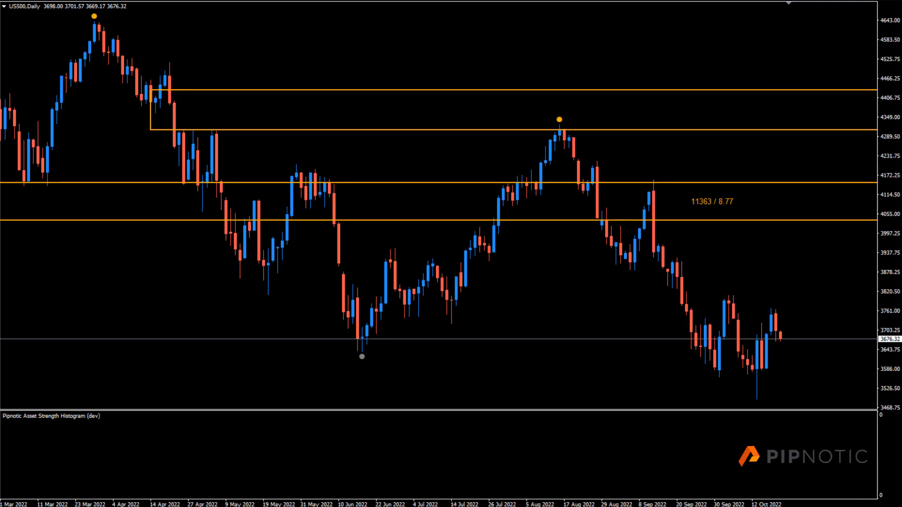
key("minus")
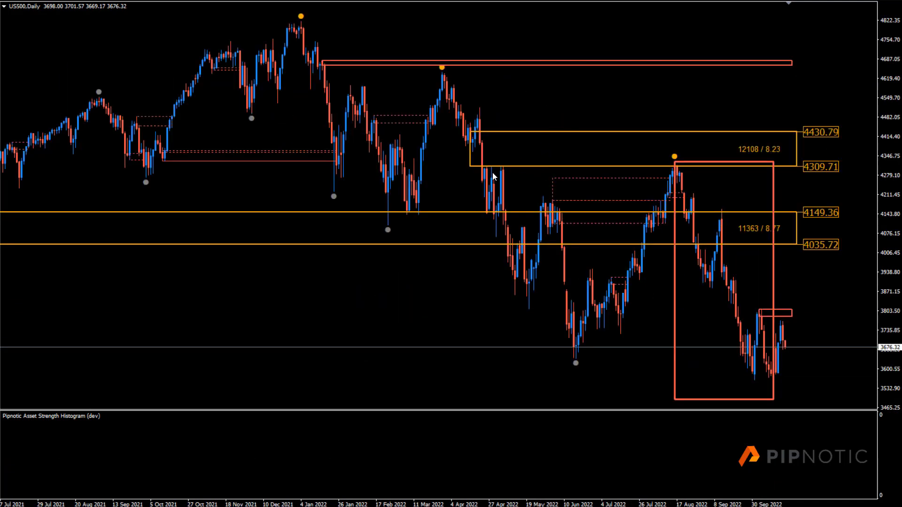
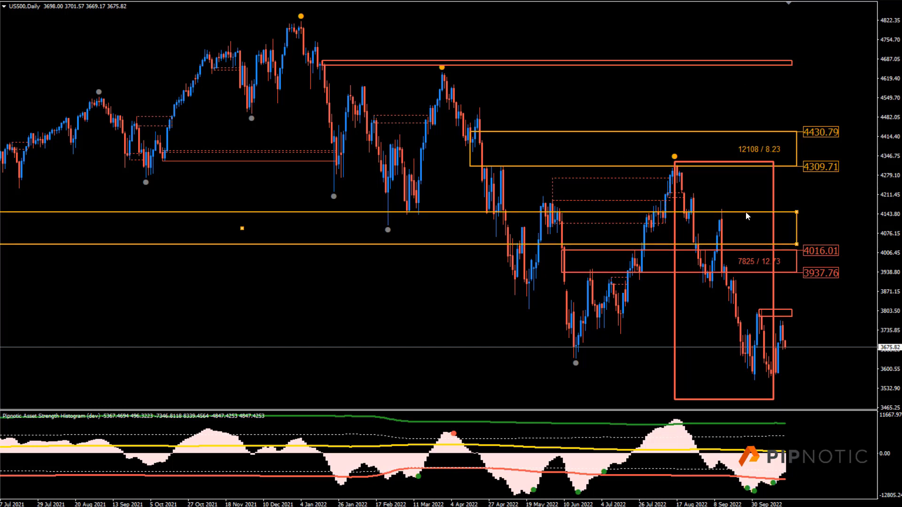
Delete the 4149.36 to 4035.72 and 4016.01 to 3937.76 zones from the US500 daily chart
key("ctrl+g")
key("Delete")
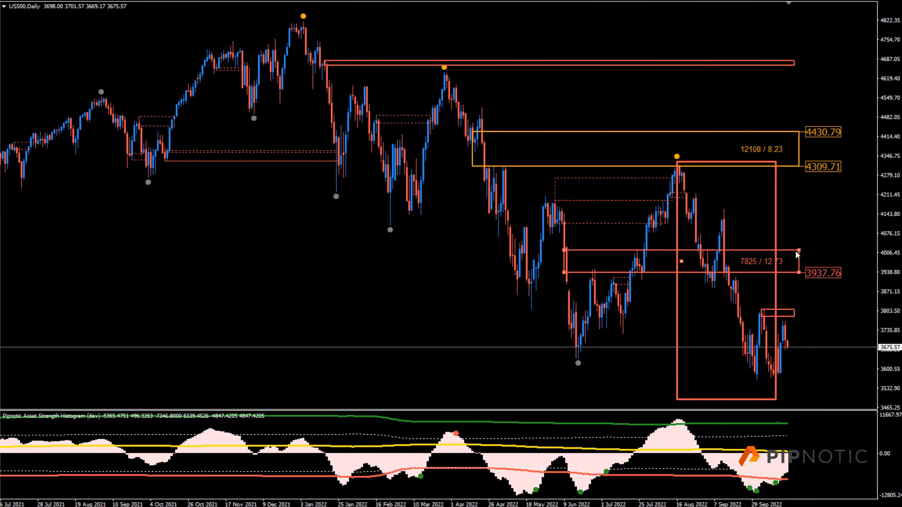
key("Delete")
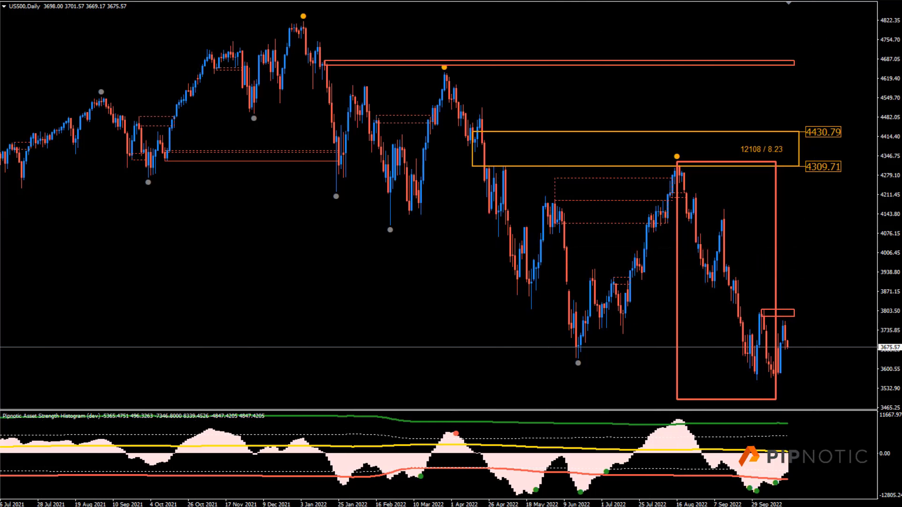
Annotate the June 2022 drop area and the two rally highs beneath it with temporary boxes, and clear them
mouse_move(566, 251)
left_mouse_down()
mouse_move(583, 266)
mouse_move(663, 269)
left_mouse_up()
mouse_move(585, 276)
left_mouse_down()
mouse_move(603, 262)
mouse_move(622, 272)
left_mouse_up()
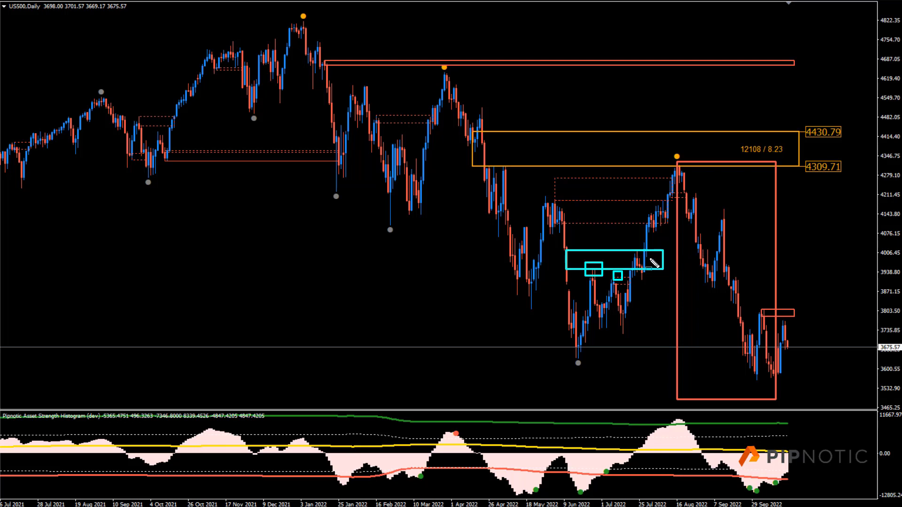
key("BackSpace")
key("BackSpace")
key("BackSpace")
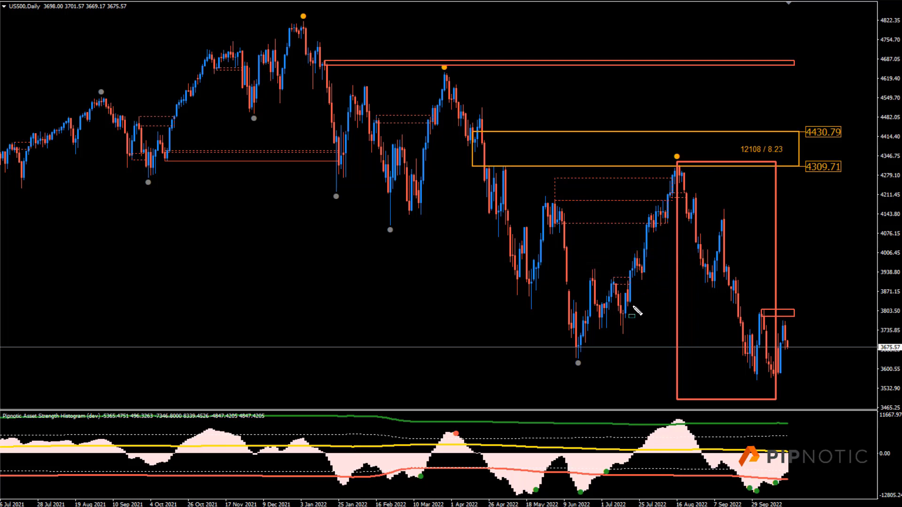
Annotate the July 2022 rally base and the early August low above it with temporary boxes, and clear them
left_click_drag(629, 304, 771, 279)
left_click_drag(651, 278, 648, 259)
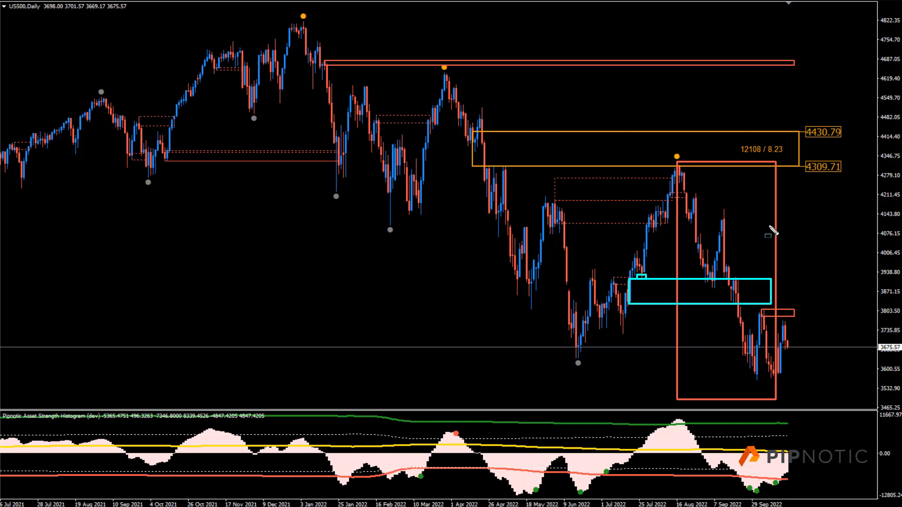
key("BackSpace")
key("BackSpace")
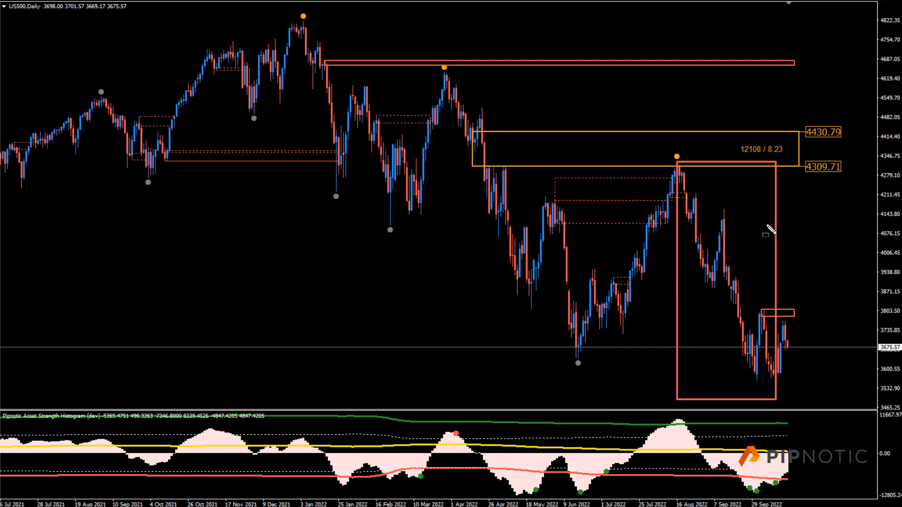
Mark a zone from about 4011.71 to 3919.27 on the September 2022 drop of the US500 daily chart
left_click_drag(725, 254, 829, 292)
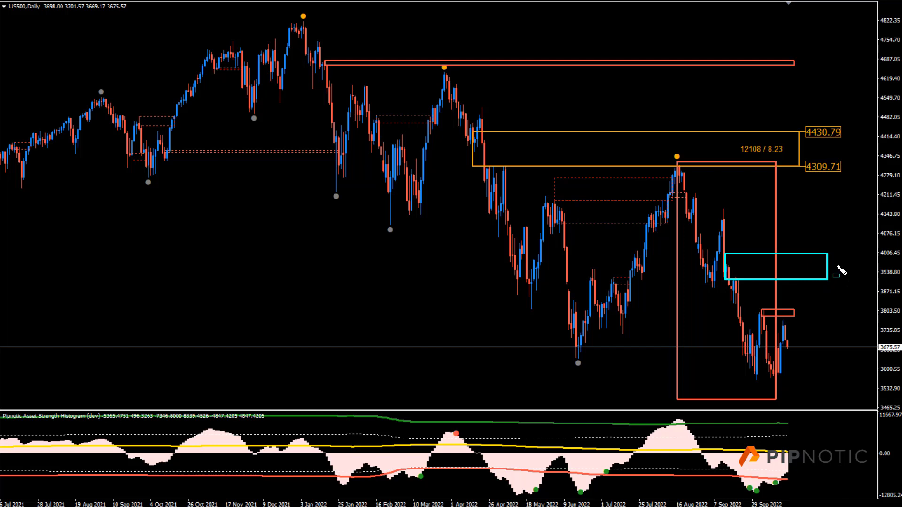
key("BackSpace")
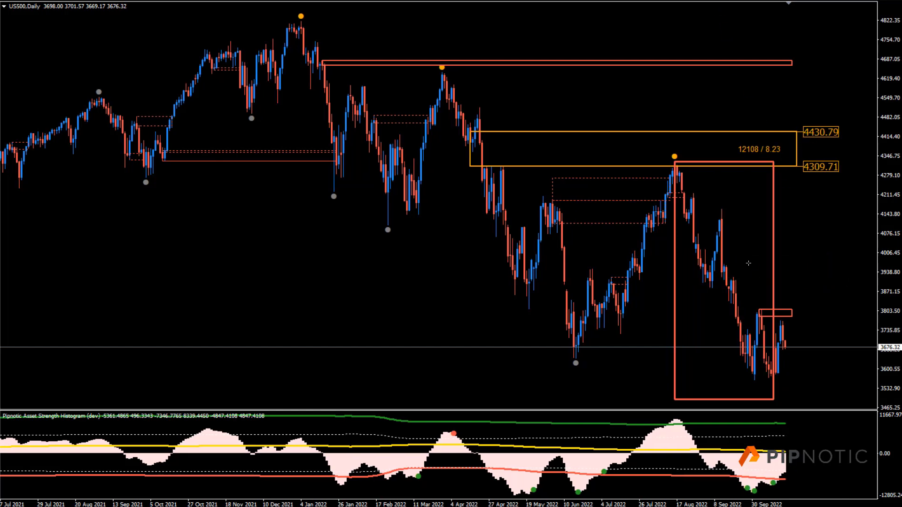
left_click_drag(725, 254, 828, 280)
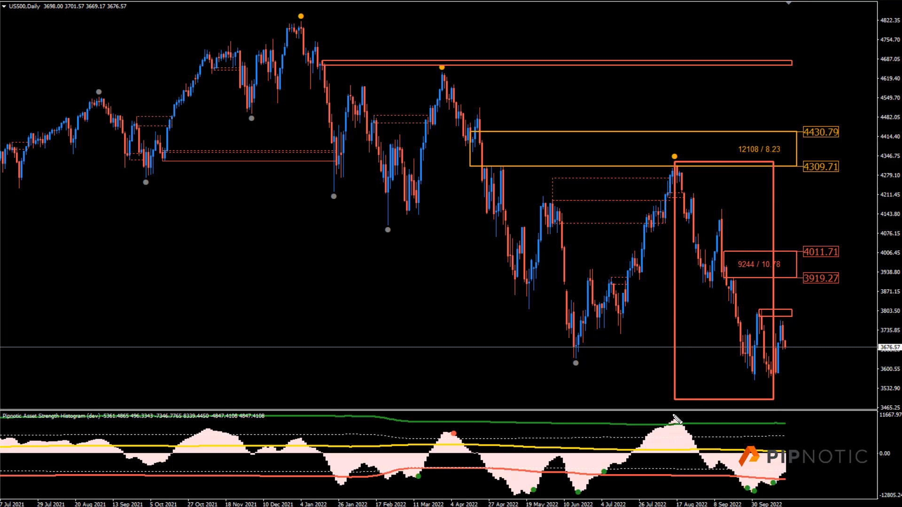
Sketch freehand curves of the fall and expected recovery over the strength histogram and the price candles, and undo both
mouse_move(673, 413)
left_mouse_down()
mouse_move(695, 423)
mouse_move(732, 487)
mouse_move(759, 489)
mouse_move(789, 477)
mouse_move(835, 407)
left_mouse_up()
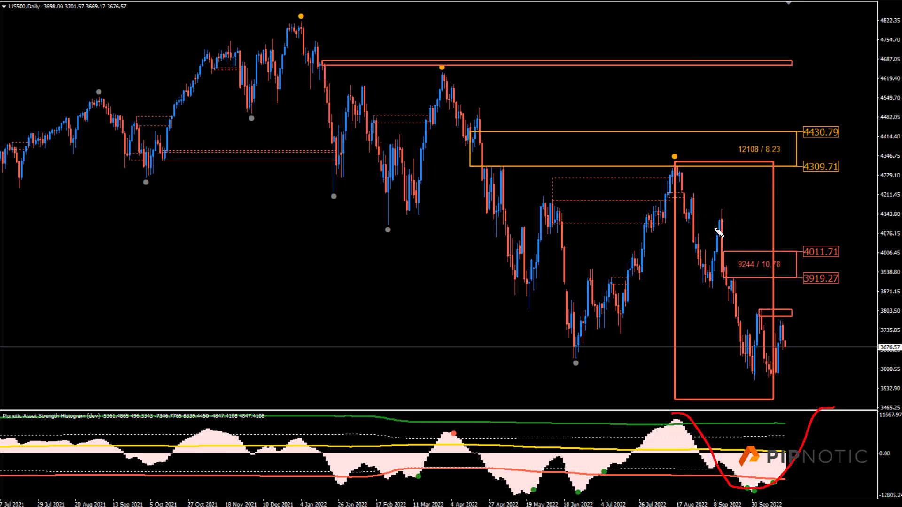
mouse_move(667, 168)
left_mouse_down()
mouse_move(699, 198)
mouse_move(770, 373)
mouse_move(828, 277)
left_mouse_up()
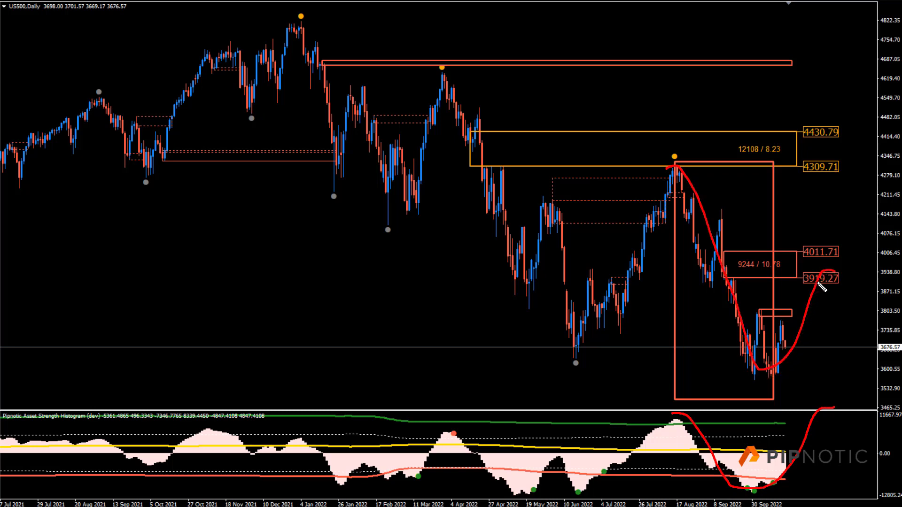
key("ctrl+z")
key("ctrl+z")
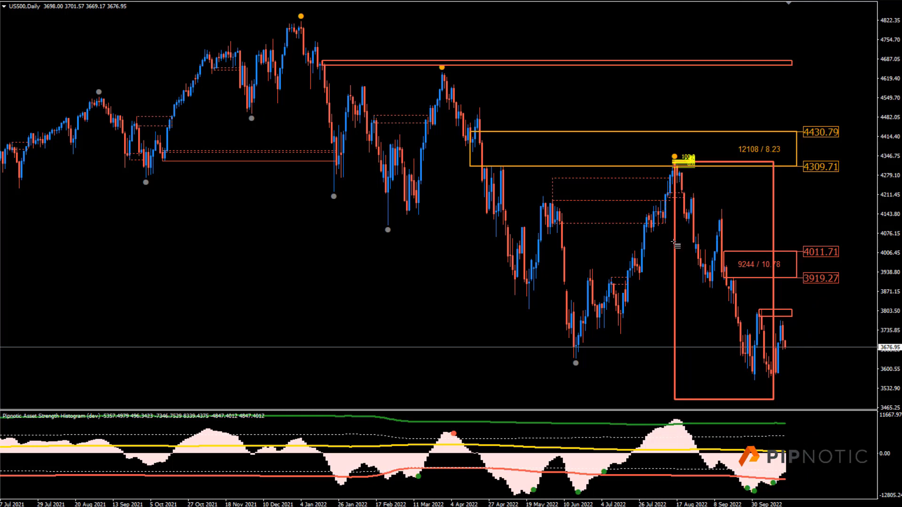
Draw a Fibonacci retracement between the August 2022 high and the October 2022 low, and shift it toward earlier candles
mouse_move(675, 163)
left_mouse_down()
mouse_move(700, 381)
mouse_move(685, 398)
left_mouse_up()
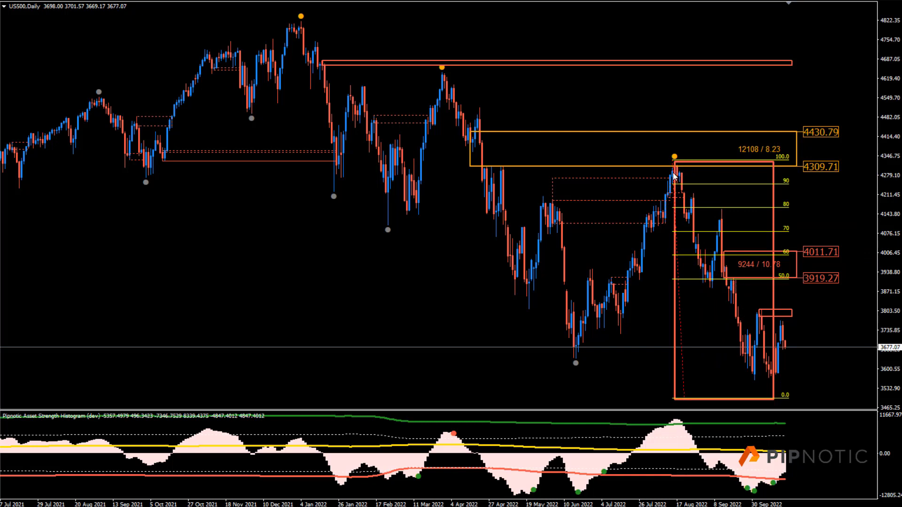
key("Left")
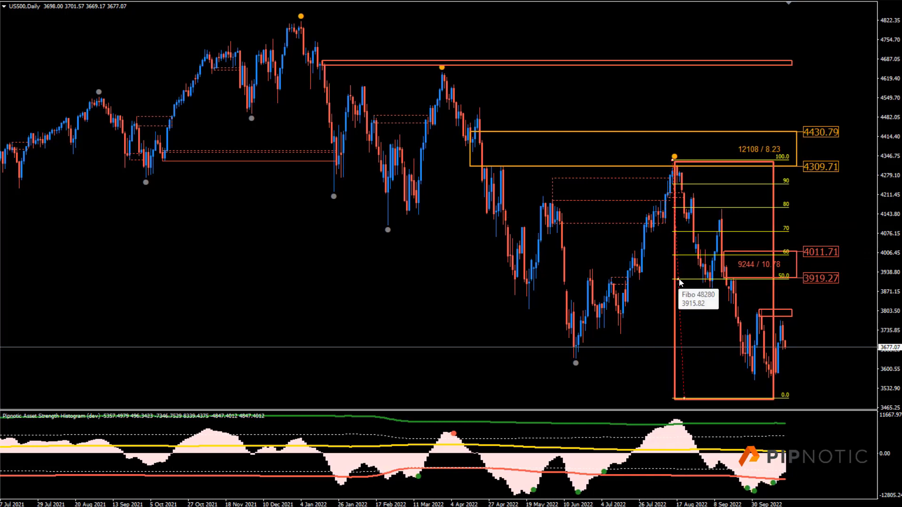
left_click_drag(682, 282, 594, 285)
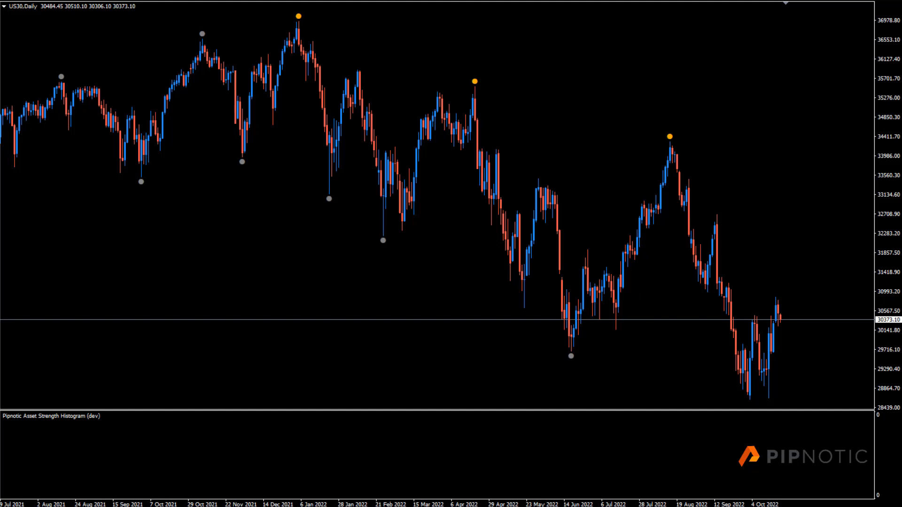
Switch the US30 chart to the weekly timeframe and enlarge its candles
key("w")
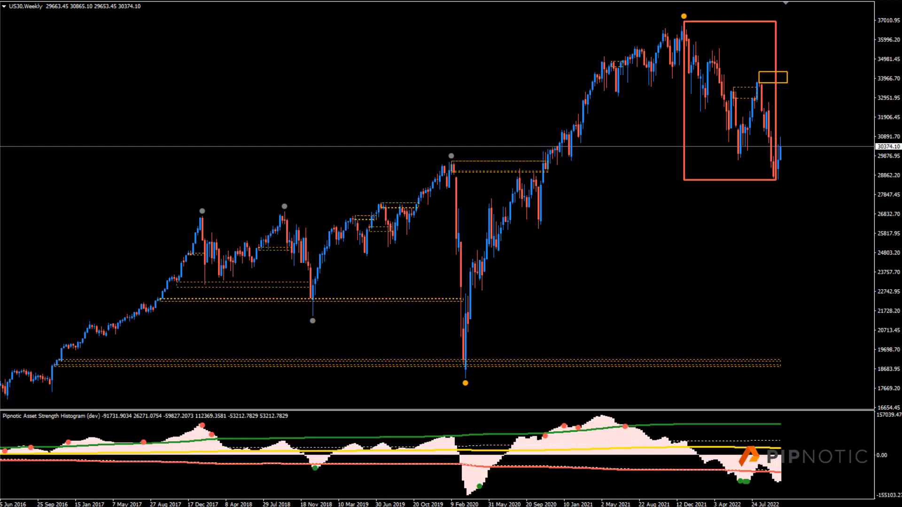
key("plus")
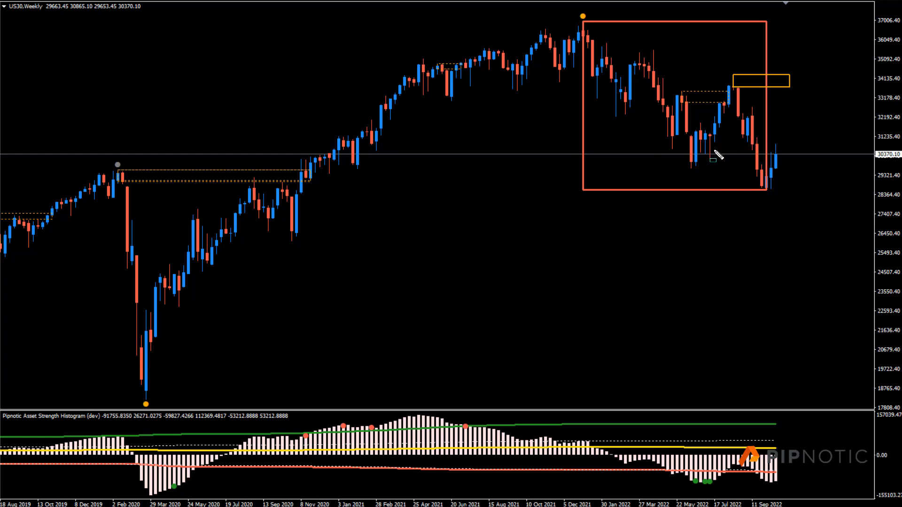
Annotate the July 2022 rally base and the drop just below the August 2022 high with temporary boxes, and clear them
mouse_move(711, 155)
left_mouse_down()
mouse_move(741, 136)
mouse_move(771, 136)
left_mouse_up()
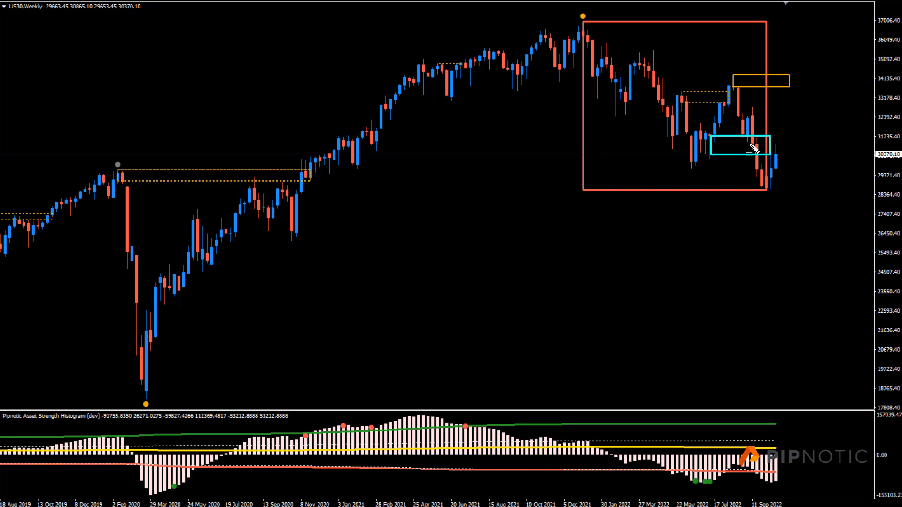
left_click(749, 136)
key("Delete")
left_click(739, 90)
left_click_drag(748, 105, 790, 120)
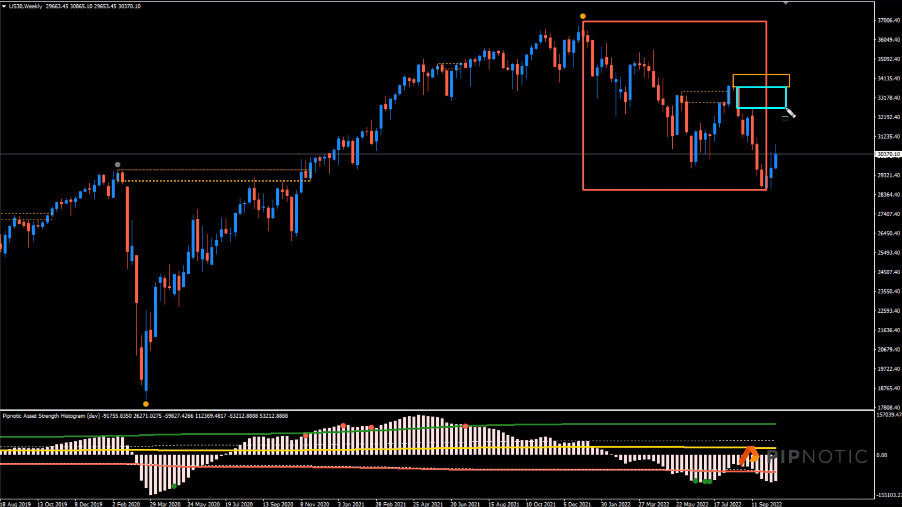
key("Delete")
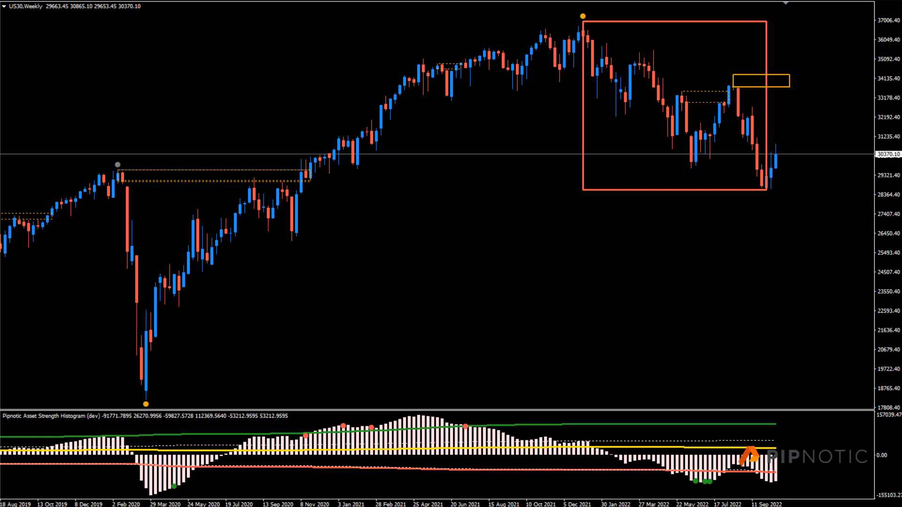
Place a horizontal line at 32677.51 on US30, and mark a daily zone from 33534.34 to 32891.72 on the August 2022 drop
left_click(759, 109)
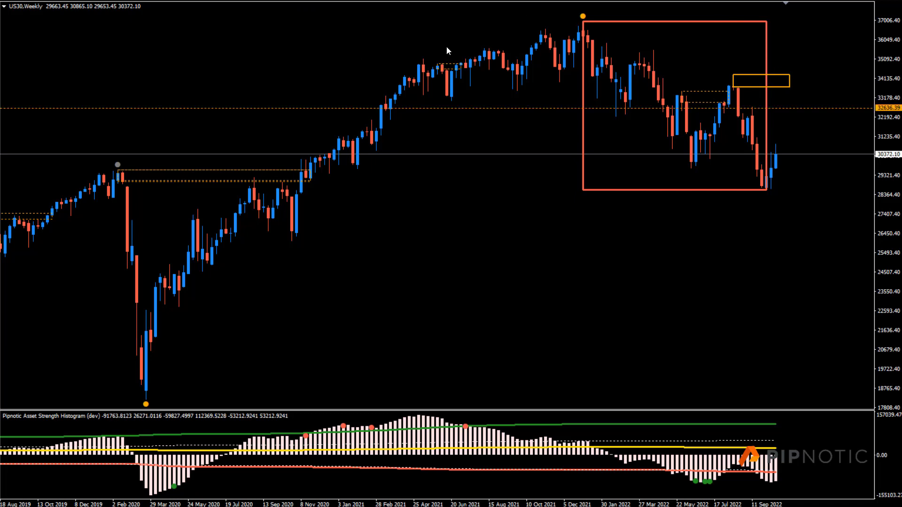
key("d")
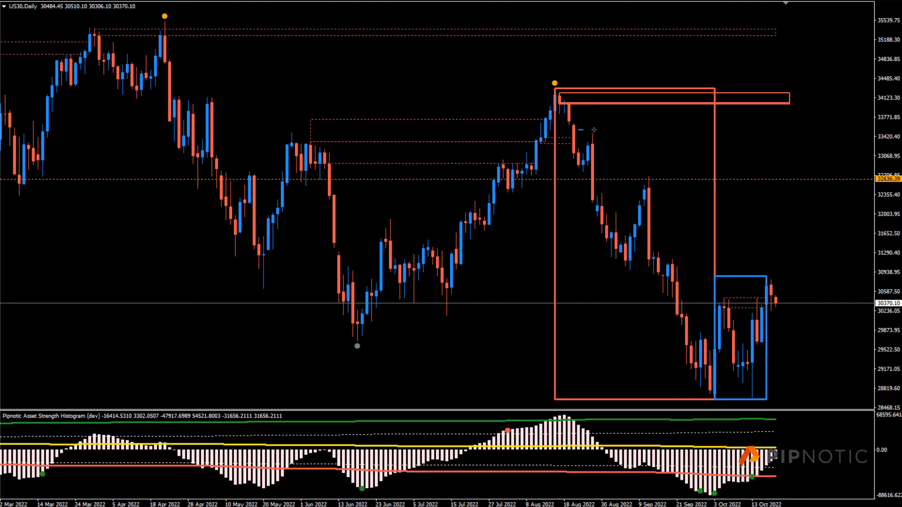
left_click_drag(578, 130, 644, 165)
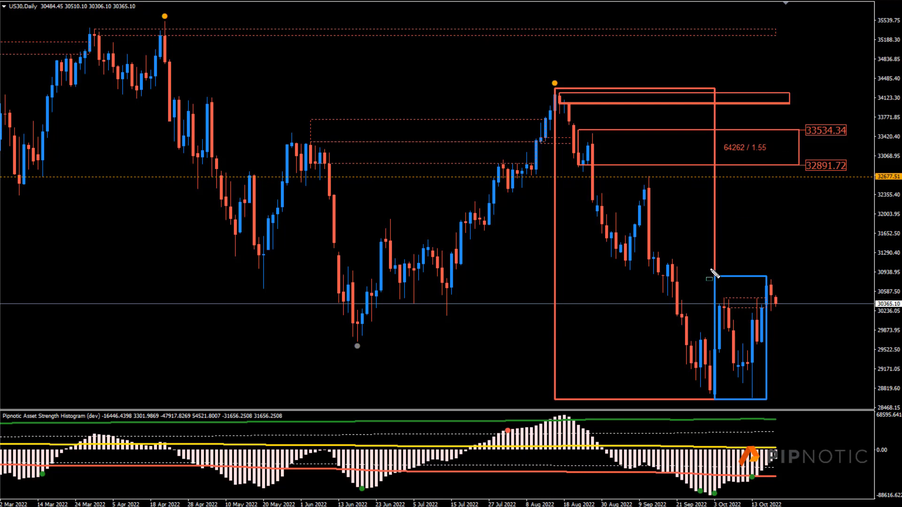
Box the September to October 2022 lows and sketch a freehand W-shaped path over them, and clear both annotations
left_click_drag(662, 251, 803, 393)
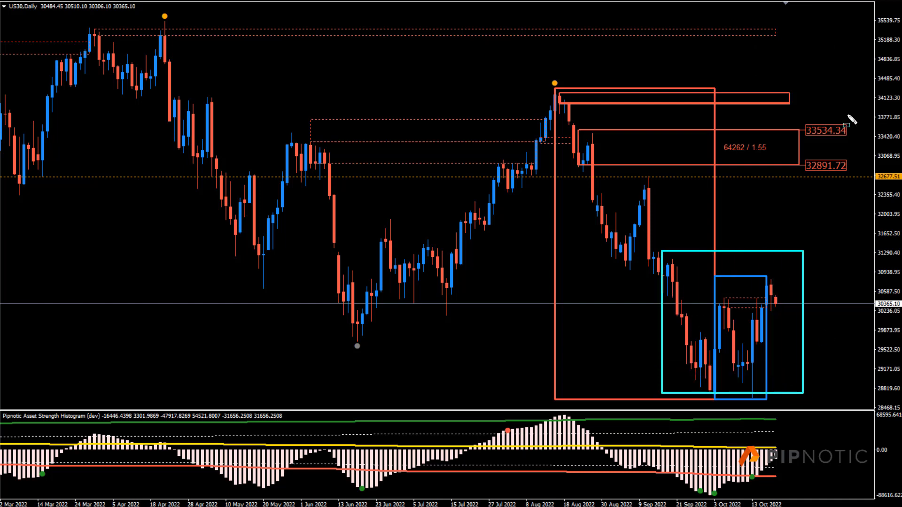
mouse_move(669, 265)
left_mouse_down()
mouse_move(704, 383)
mouse_move(749, 376)
mouse_move(773, 270)
left_mouse_up()
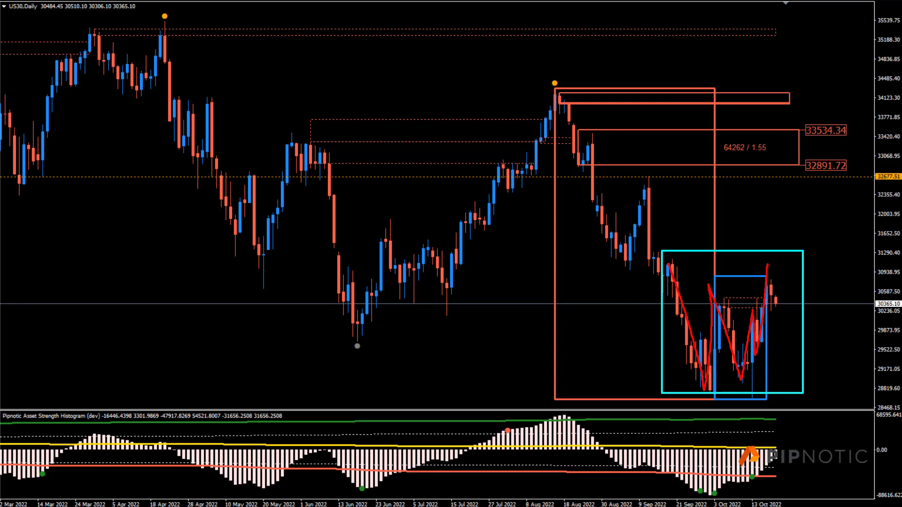
key("Escape")
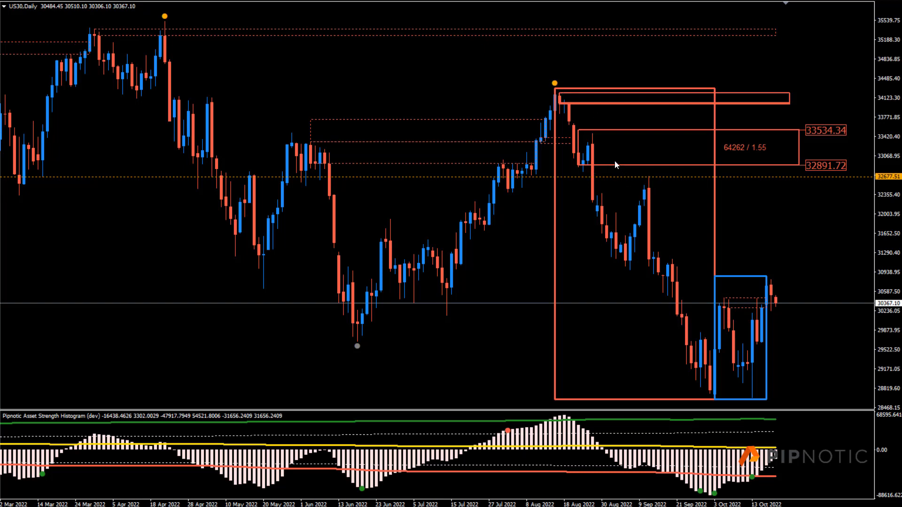
Set price alerts at about 32688.22 on US30 and about 3911.05 on the US500 daily chart
right_click(761, 176)
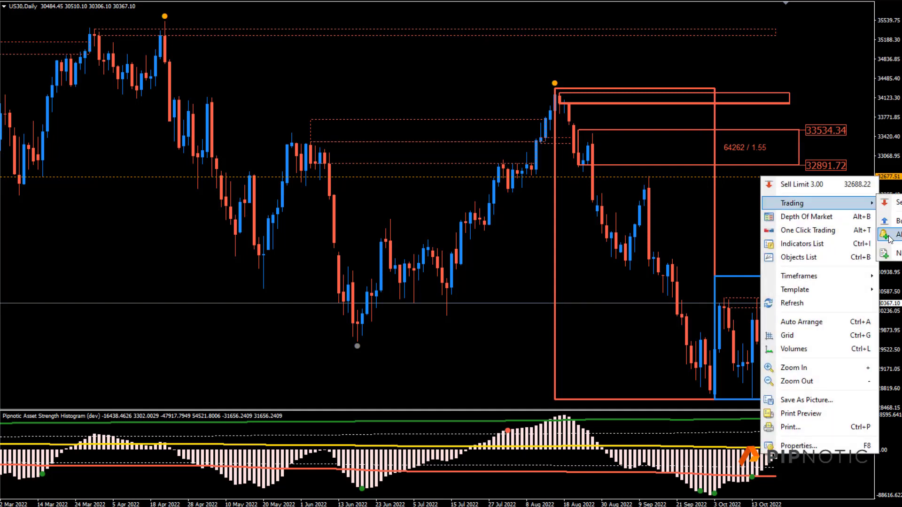
key("Escape")
key("ctrl+Tab")
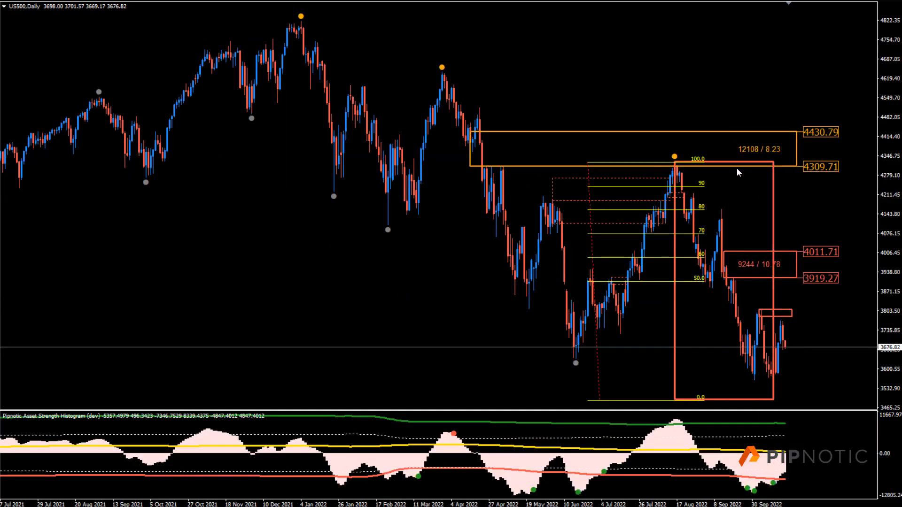
right_click(790, 284)
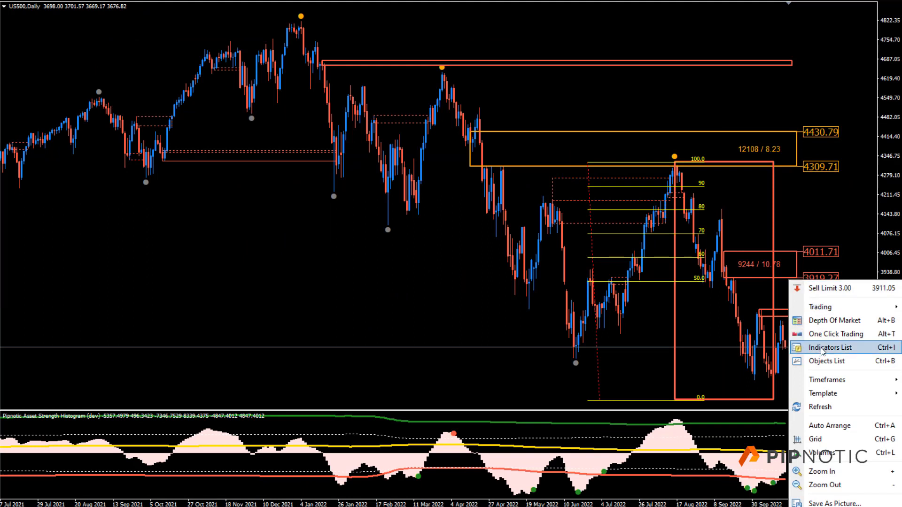
left_click(720, 376)
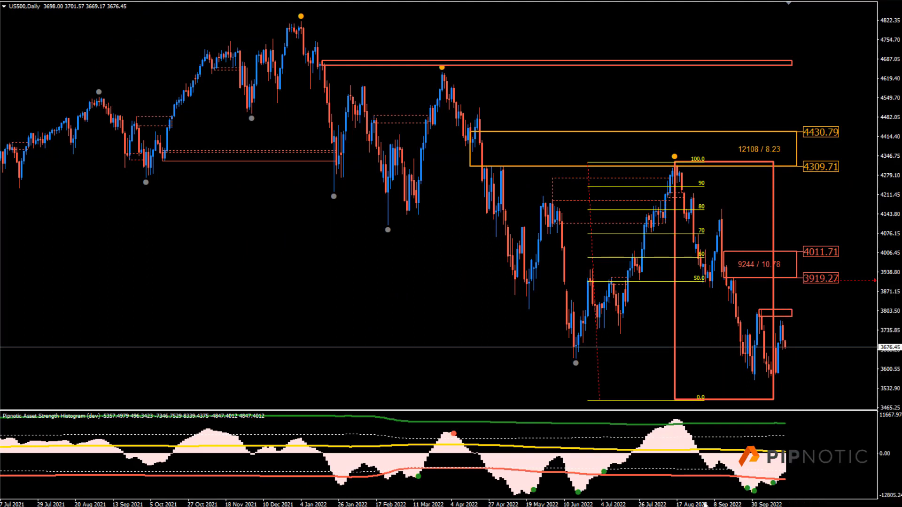
Switch to the GER40 chart and call up its weekly (W1) timeframe
key("ctrl+Tab")
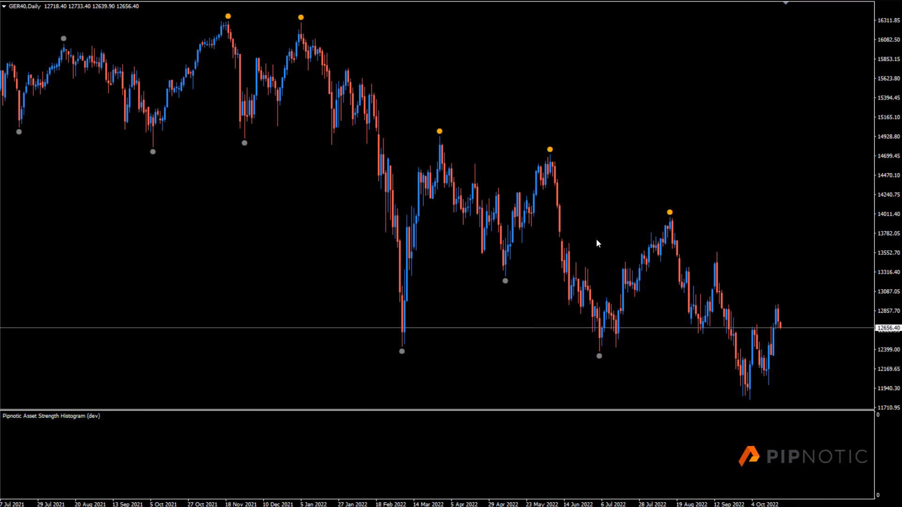
type("W1")
key("Return")
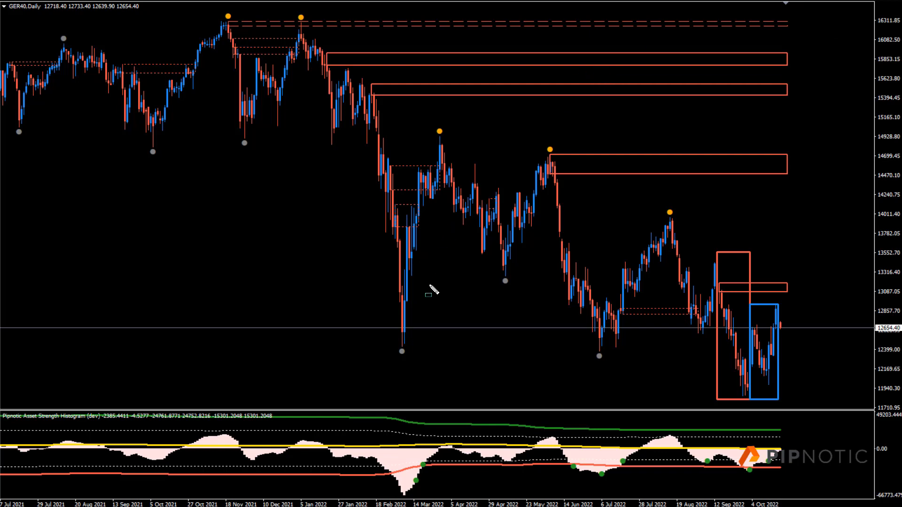
Annotate the March 2022 rally base on the GER40 daily chart and its March and May retests with temporary boxes, and clear them
mouse_move(406, 301)
left_mouse_down()
mouse_move(433, 267)
mouse_move(613, 274)
left_mouse_up()
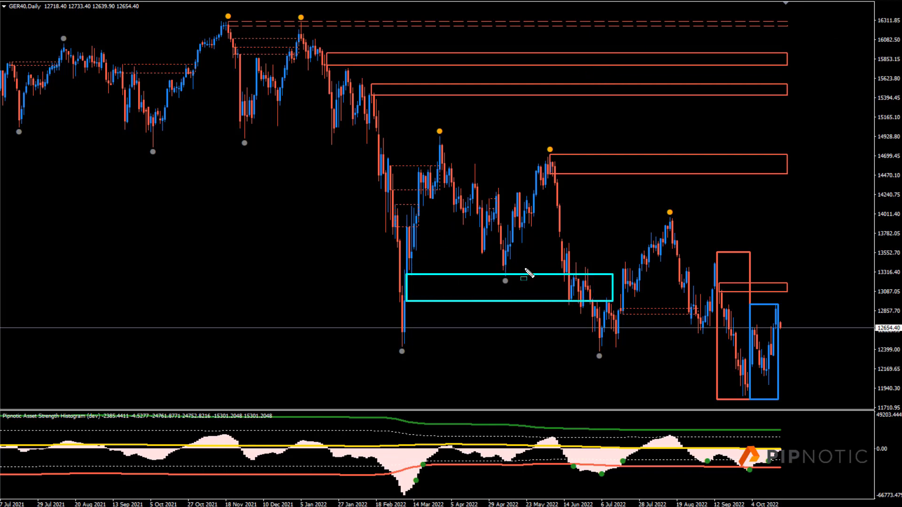
left_click_drag(410, 268, 428, 275)
left_click_drag(501, 260, 518, 270)
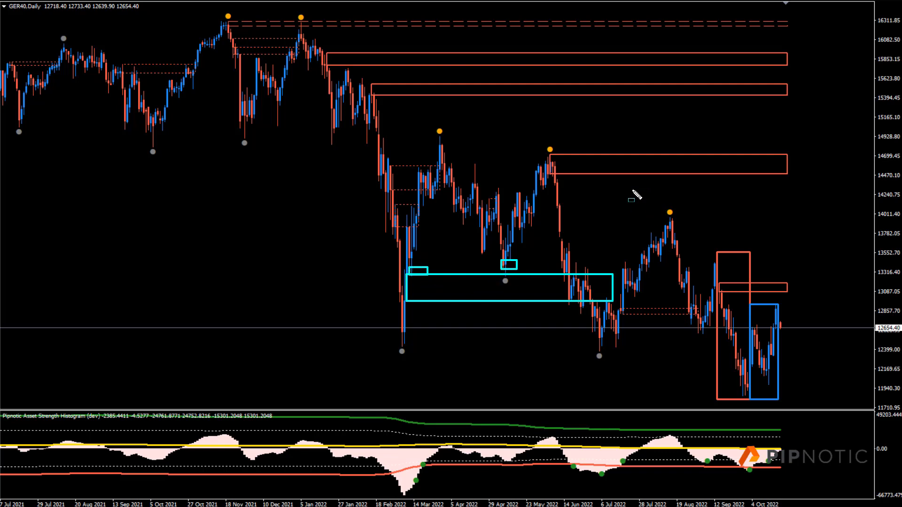
key("BackSpace")
key("BackSpace")
key("BackSpace")
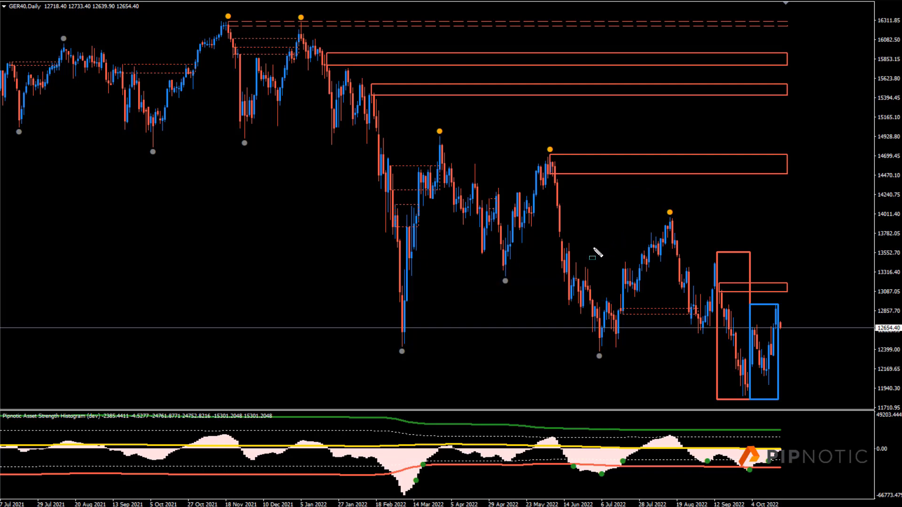
Annotate the mid-June 2022 drop and the candles retesting it with temporary boxes, and clear them
mouse_move(562, 242)
left_mouse_down()
mouse_move(649, 261)
mouse_move(715, 261)
mouse_move(705, 262)
left_mouse_up()
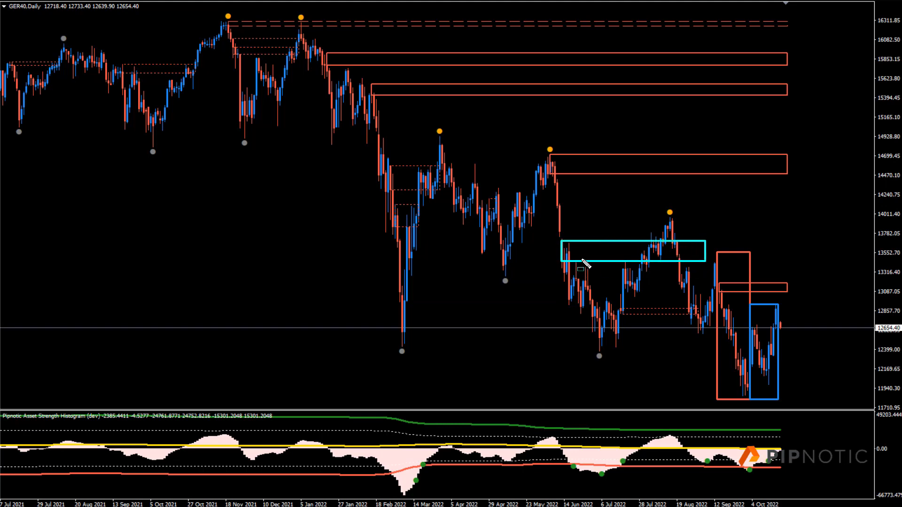
mouse_move(574, 258)
left_mouse_down()
mouse_move(598, 269)
mouse_move(632, 265)
left_mouse_up()
key("BackSpace")
key("BackSpace")
key("BackSpace")
key("BackSpace")
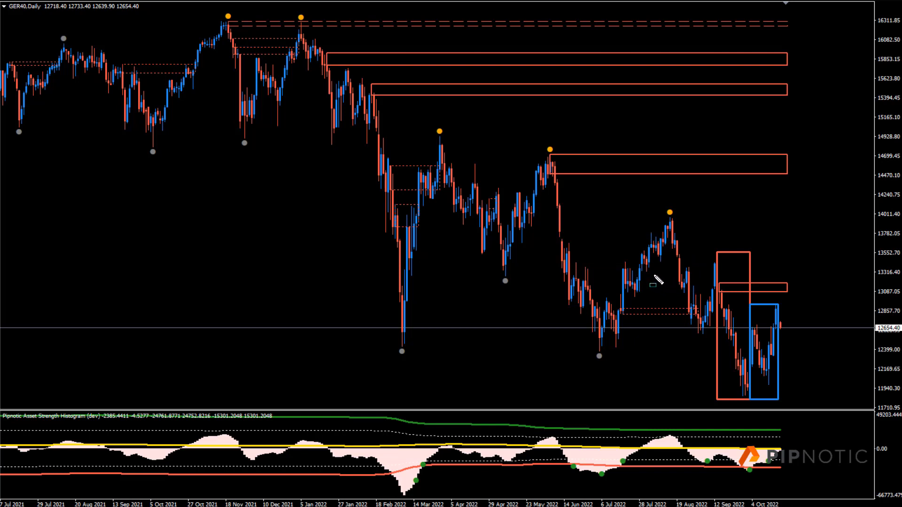
Annotate the early August 2022 base and the drop below the mid-August high with temporary boxes, and clear them
key("ctrl+z")
key("ctrl+z")
key("ctrl+z")
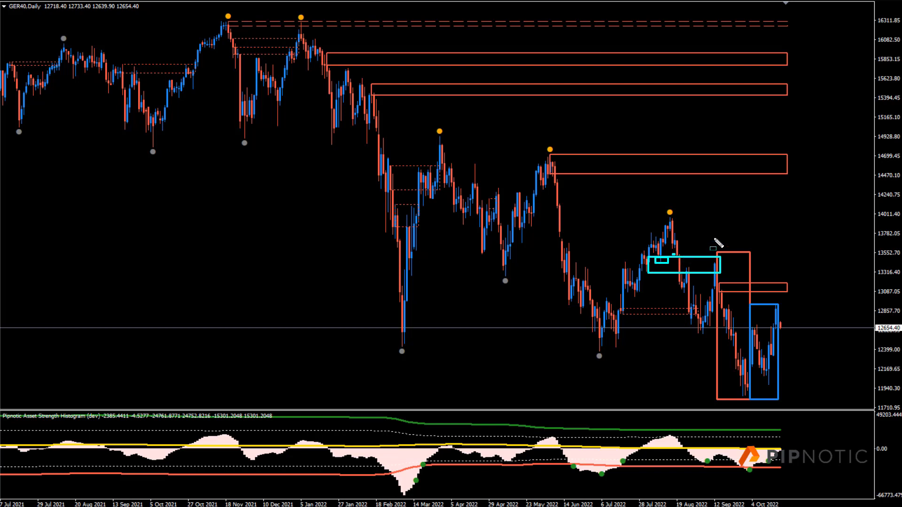
key("BackSpace")
key("BackSpace")
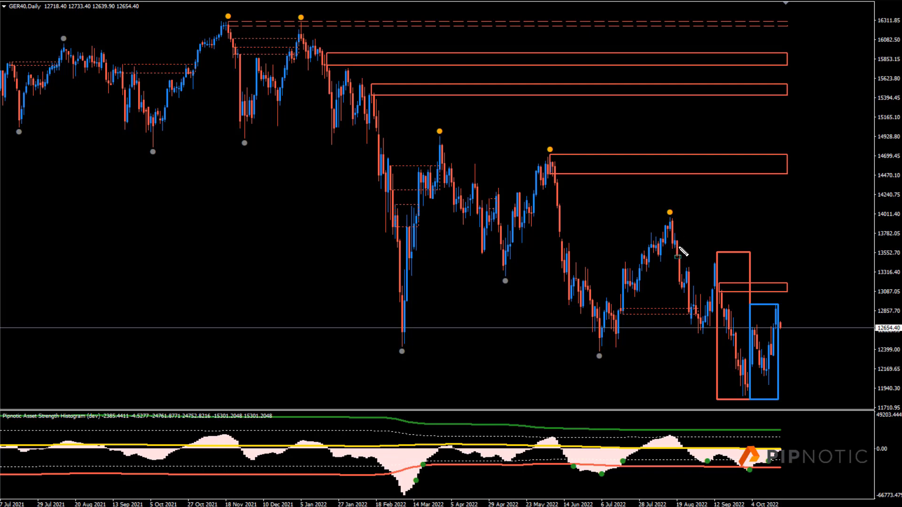
left_click_drag(674, 233, 826, 250)
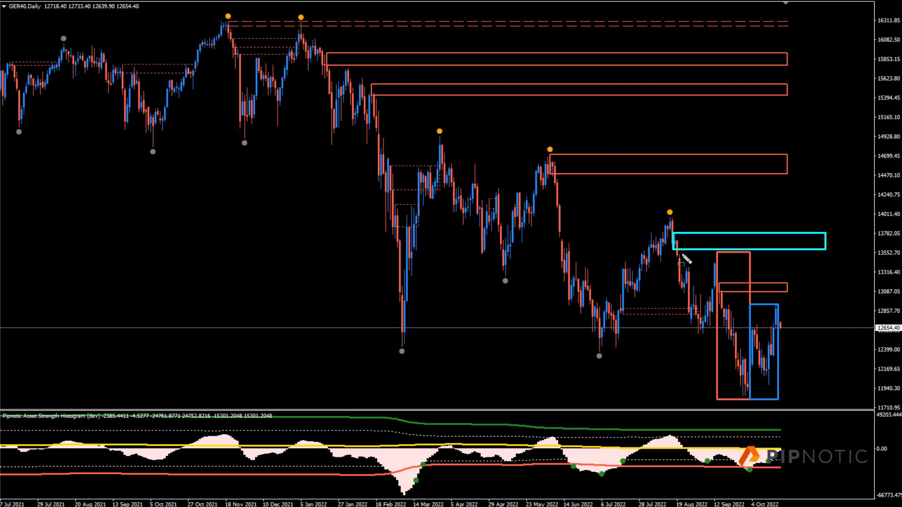
key("BackSpace")
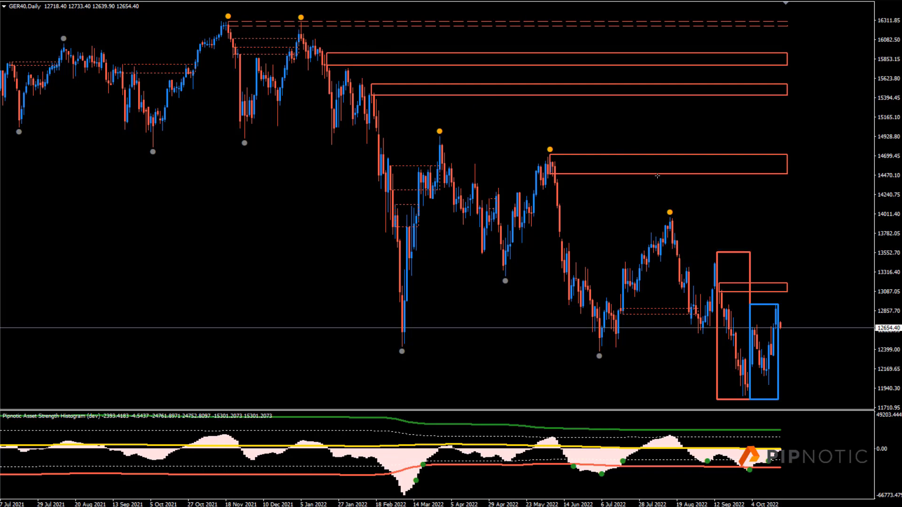
Mark a GER40 zone from 13821.82 to 13620.60 on the August 2022 drop, with a horizontal line at 13556.77 below it
mouse_move(675, 230)
left_mouse_down()
mouse_move(722, 249)
mouse_move(675, 247)
left_mouse_up()
left_click(687, 259)
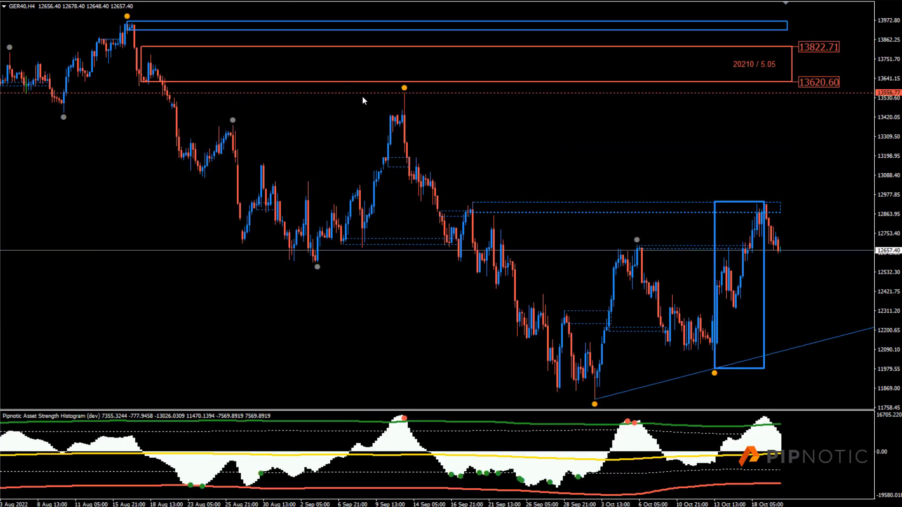
double_click(142, 46)
mouse_move(142, 47)
left_mouse_down()
mouse_move(233, 55)
mouse_move(141, 46)
left_mouse_up()
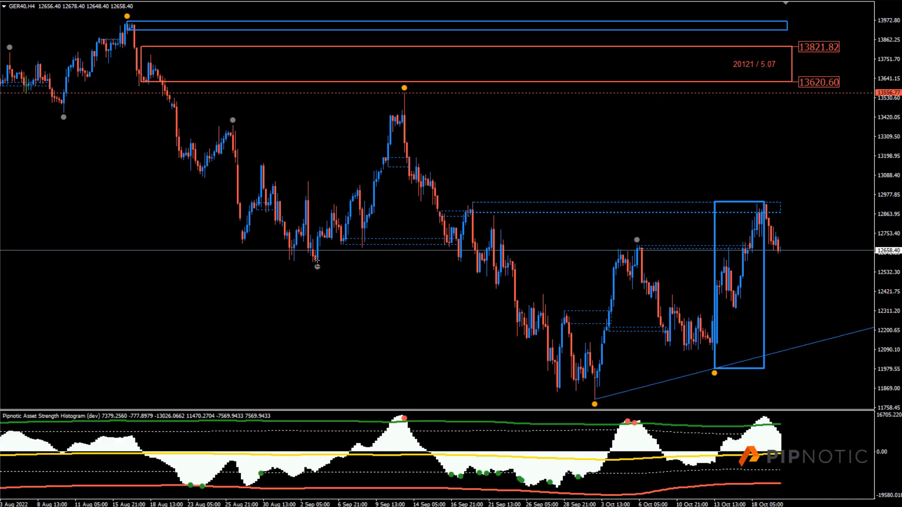
Mark a zone from 12691.17 to 12589.30 at the early September 2022 low on H4, and box its base and retests temporarily
mouse_move(317, 261)
left_mouse_down()
mouse_move(334, 245)
mouse_move(470, 245)
left_mouse_up()
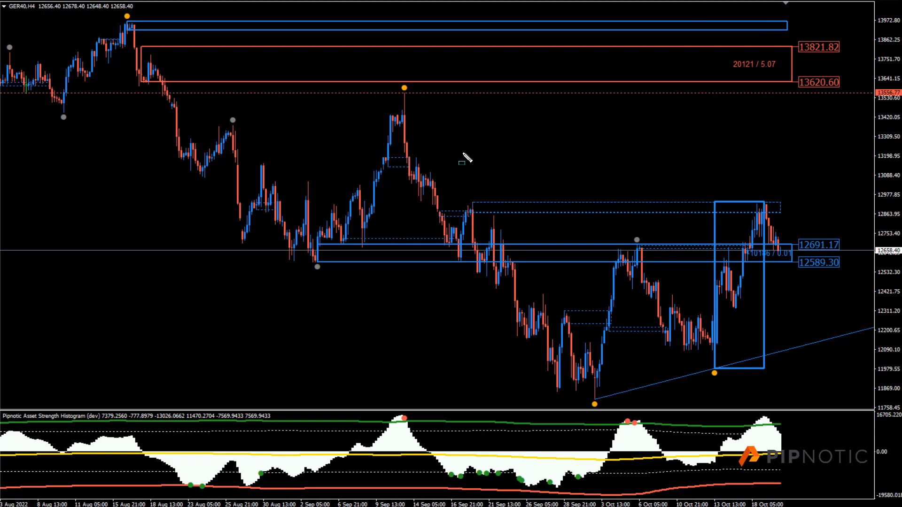
left_click_drag(318, 241, 471, 265)
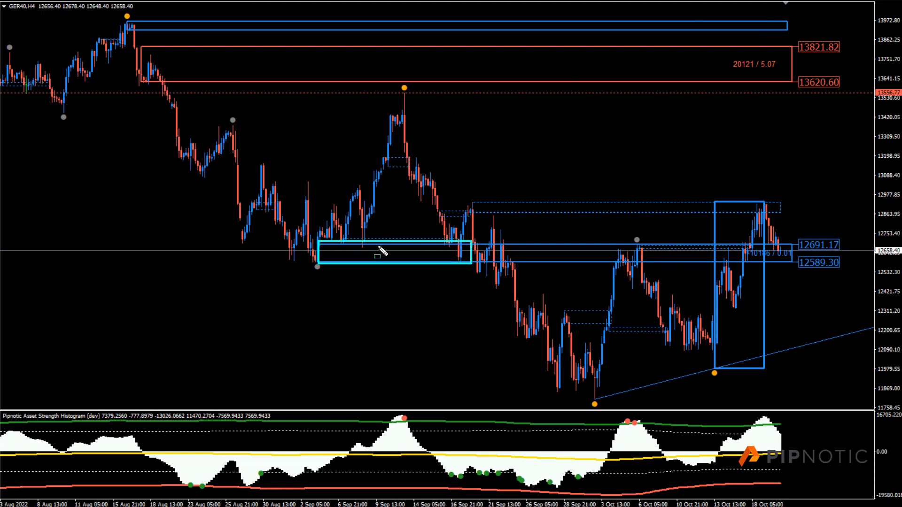
left_click_drag(340, 237, 381, 248)
left_click_drag(445, 231, 450, 240)
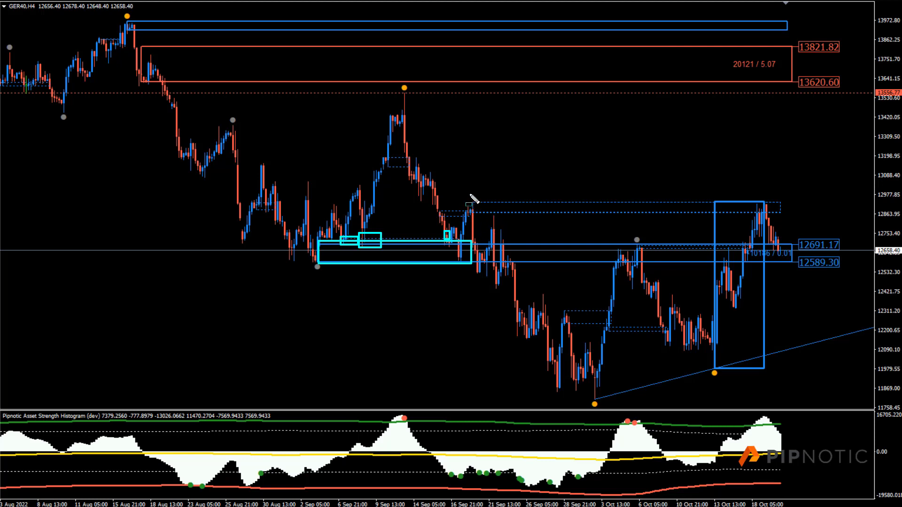
Box the mid-September 2022 peak out to the current candles, and clear all the temporary boxes
mouse_move(469, 193)
left_mouse_down()
mouse_move(545, 212)
mouse_move(812, 213)
left_mouse_up()
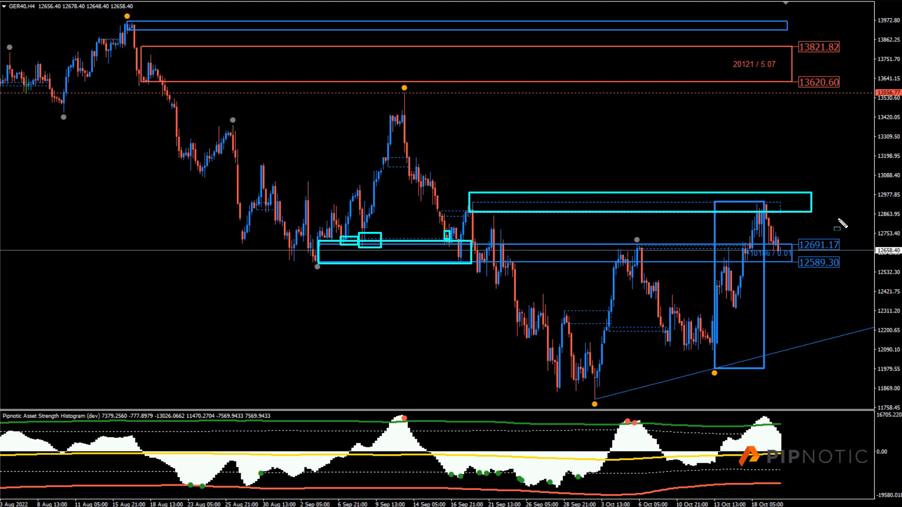
key("BackSpace")
key("BackSpace")
key("BackSpace")
key("BackSpace")
key("BackSpace")
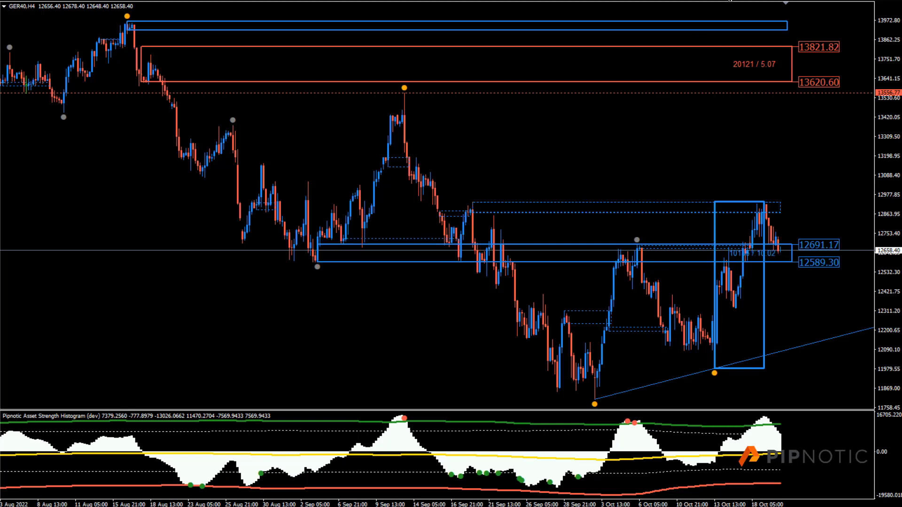
Delete the zone between 12691.17 and 12589.30 from the GER40 H4 chart
key("BackSpace")
key("BackSpace")
key("BackSpace")
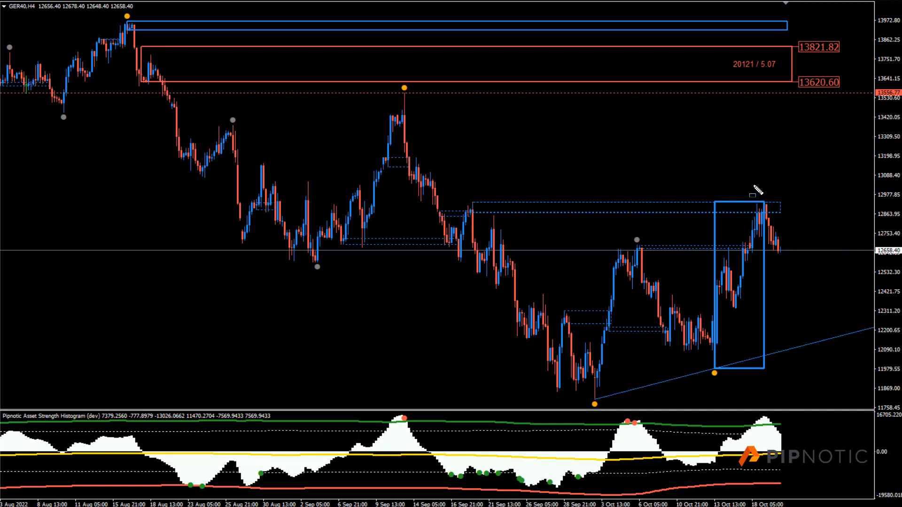
Temporarily box the mid-September 2022 peak's zone, its first retest and the base above it on GER40 H4, clearing each box
mouse_move(470, 201)
left_mouse_down()
mouse_move(787, 224)
mouse_move(791, 216)
left_mouse_up()
left_click_drag(491, 216, 499, 223)
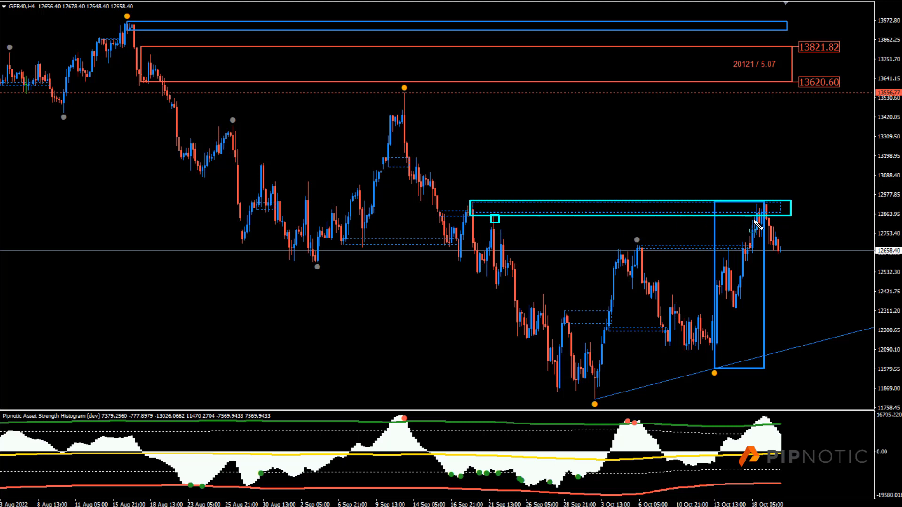
key("ctrl+z")
key("ctrl+z")
left_click_drag(410, 156, 809, 190)
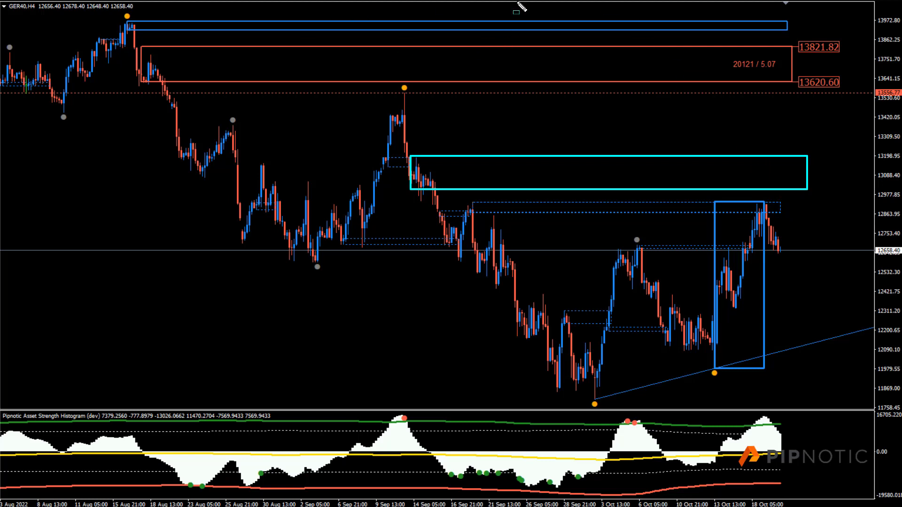
key("ctrl+z")
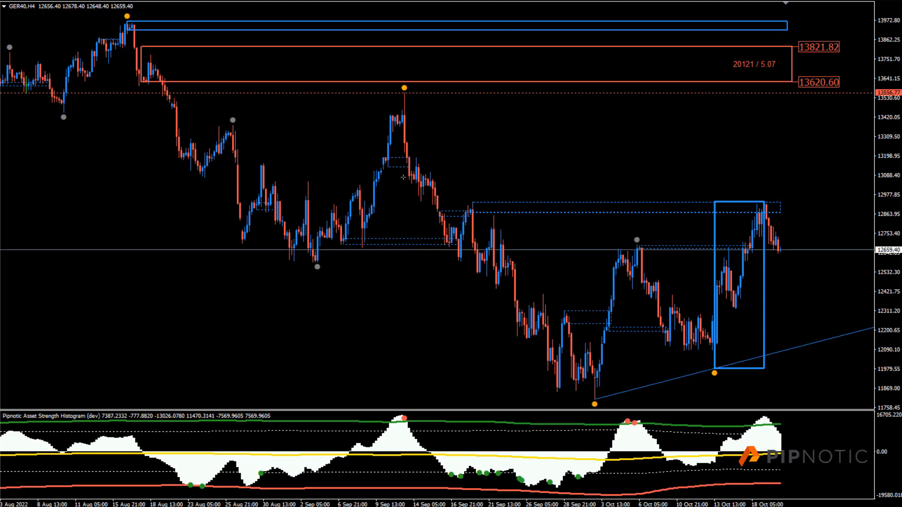
Mark a GER40 H4 zone from 13207.84 to 13006.54 at the mid-September 2022 drop, with a horizontal line at 12932.73 below it
left_click_drag(411, 154, 794, 188)
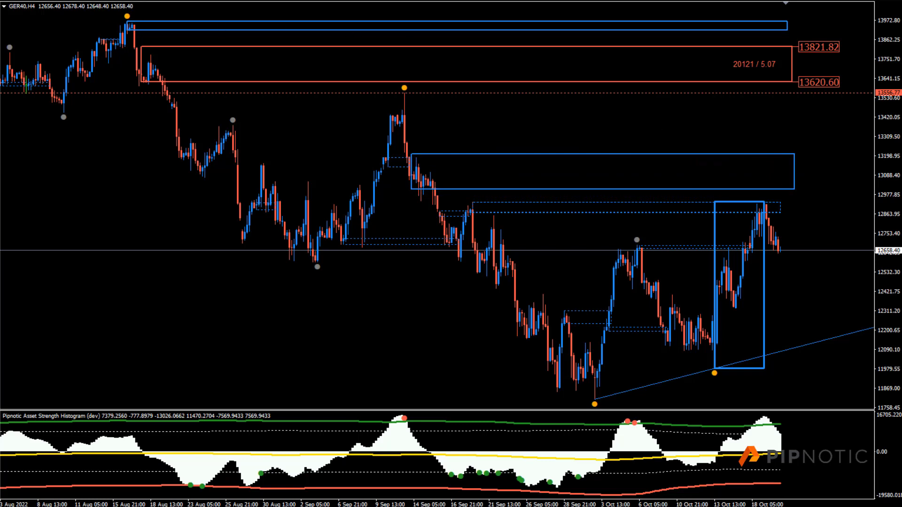
left_click(764, 203)
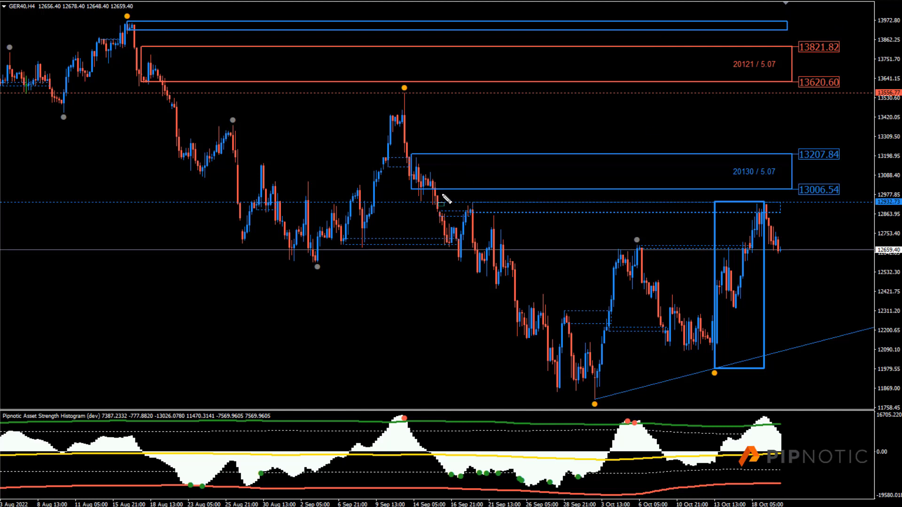
Temporarily box the price range since mid-September 2022, sketch its swings and extremes freehand, and clear the annotations
mouse_move(442, 194)
left_mouse_down()
mouse_move(686, 349)
mouse_move(793, 399)
left_mouse_up()
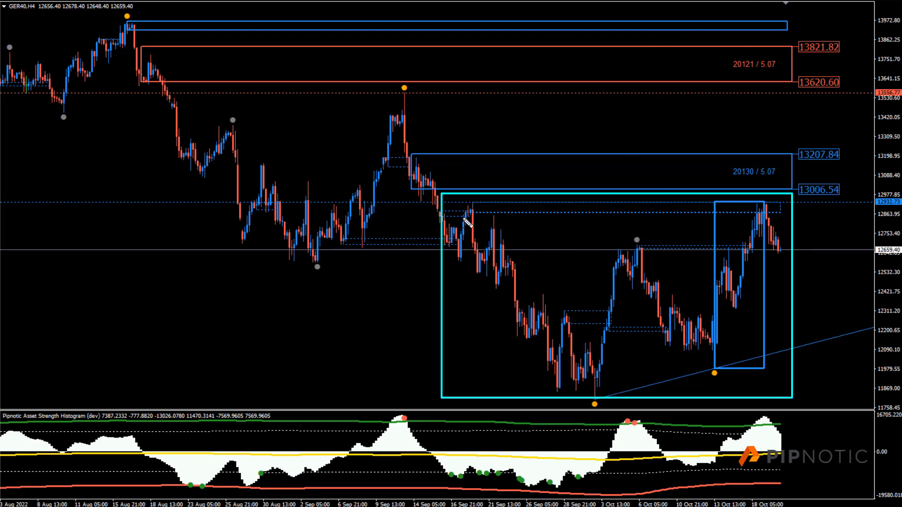
mouse_move(465, 209)
left_mouse_down()
mouse_move(555, 334)
mouse_move(627, 261)
mouse_move(693, 353)
mouse_move(735, 306)
mouse_move(773, 202)
mouse_move(438, 170)
left_mouse_up()
left_click_drag(487, 155, 773, 162)
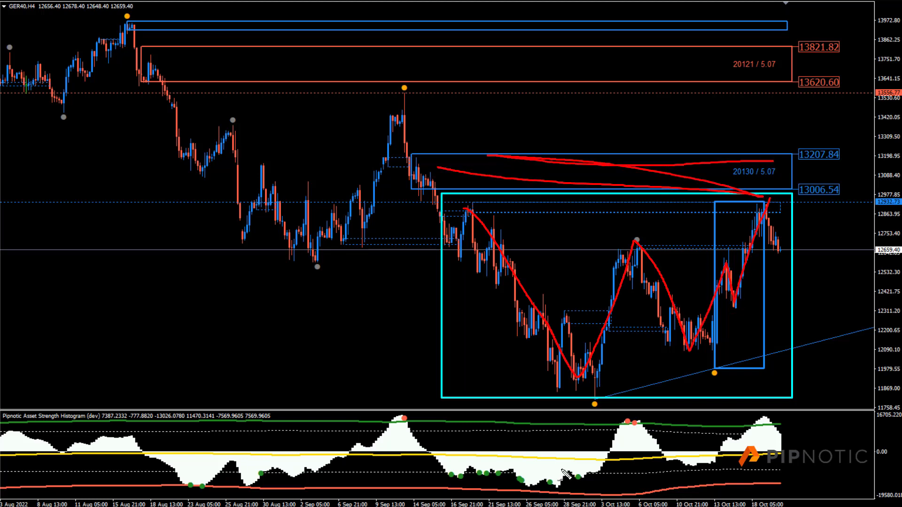
mouse_move(717, 401)
left_mouse_down()
mouse_move(734, 387)
mouse_move(475, 400)
left_mouse_up()
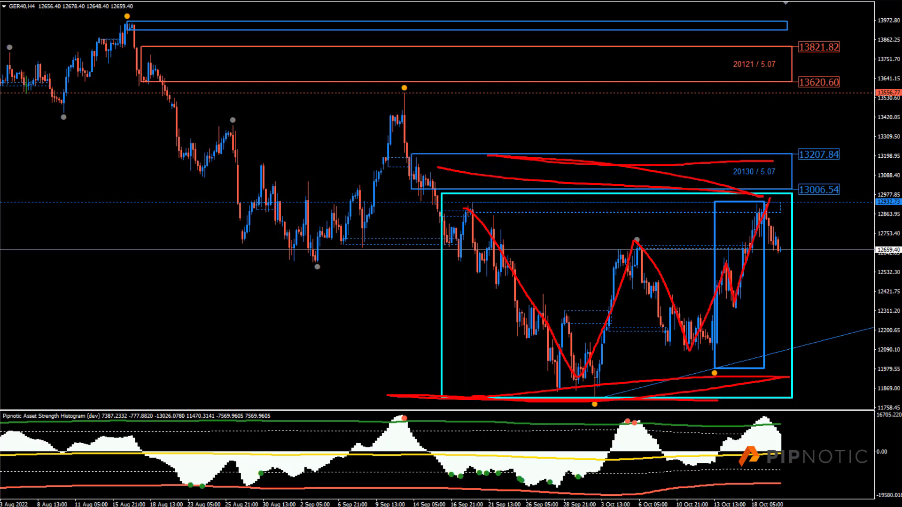
key("Escape")
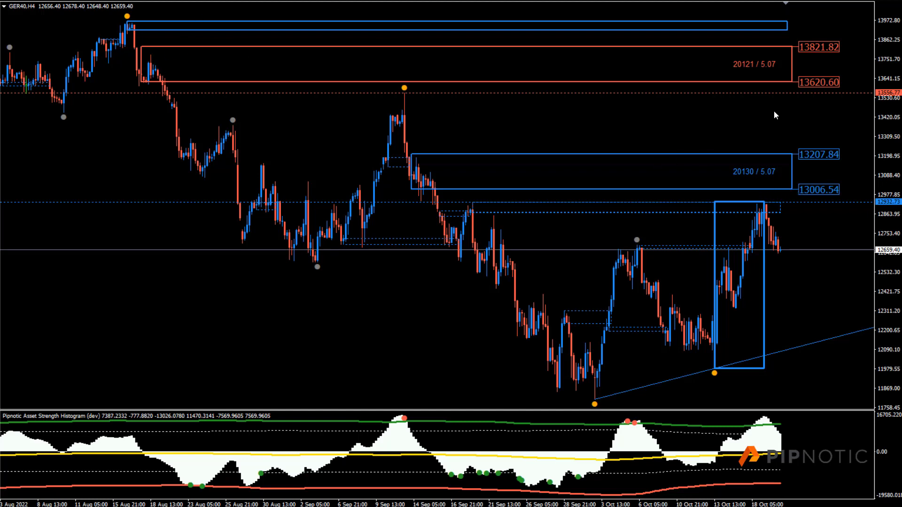
Mark a GER40 zone from 14104.58 to 13908.75 at the mid-August 2022 peak
left_click_drag(883, 122, 887, 151)
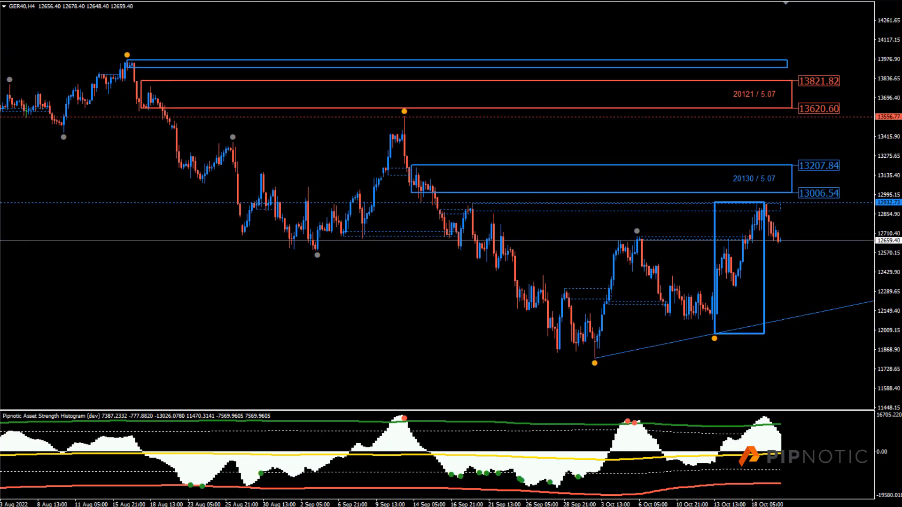
left_click_drag(121, 35, 161, 67)
double_click(123, 35)
double_click(124, 39)
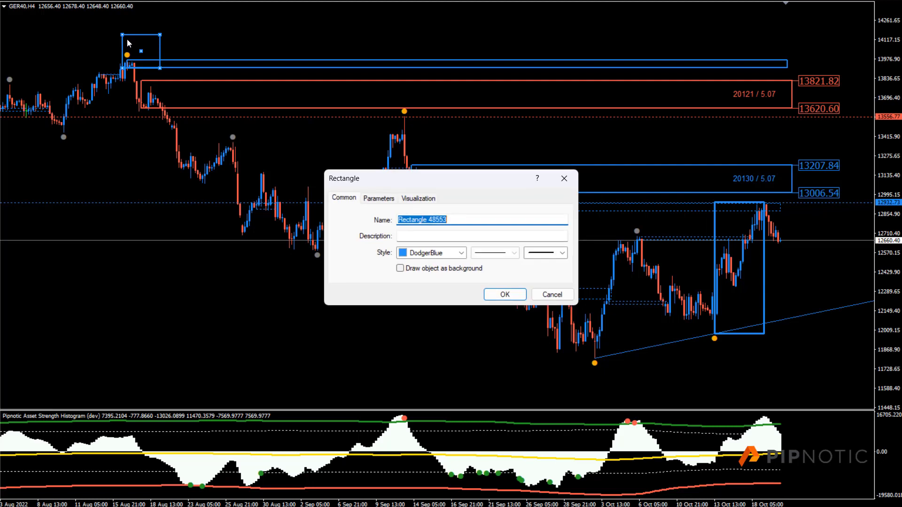
key("Escape")
left_click_drag(126, 35, 125, 44)
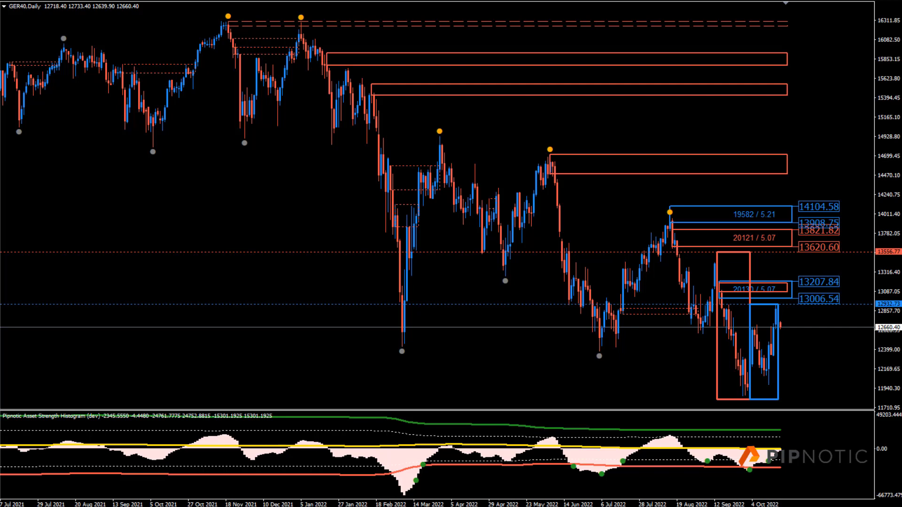
Draw a Fibonacci retracement over the September 2022 drop on GER40 Daily, shift it to earlier candles and readjust its anchors
key("plus")
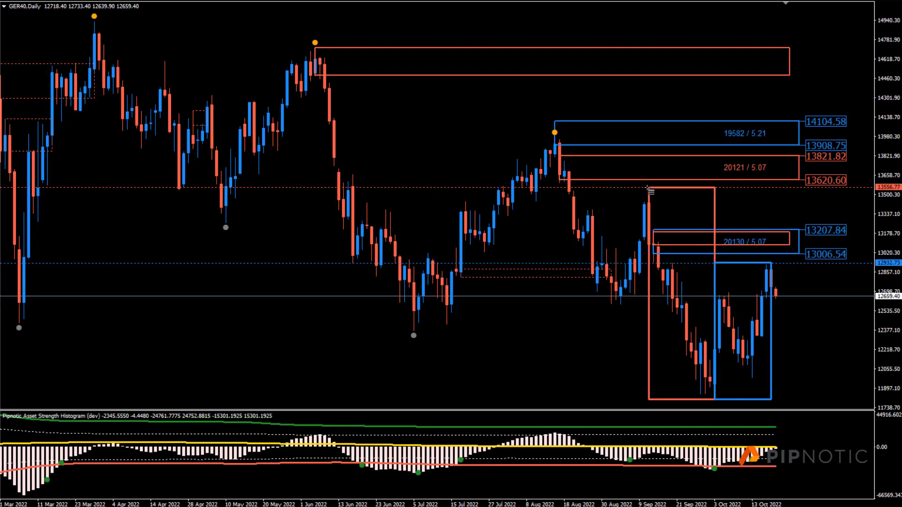
left_click_drag(649, 188, 685, 399)
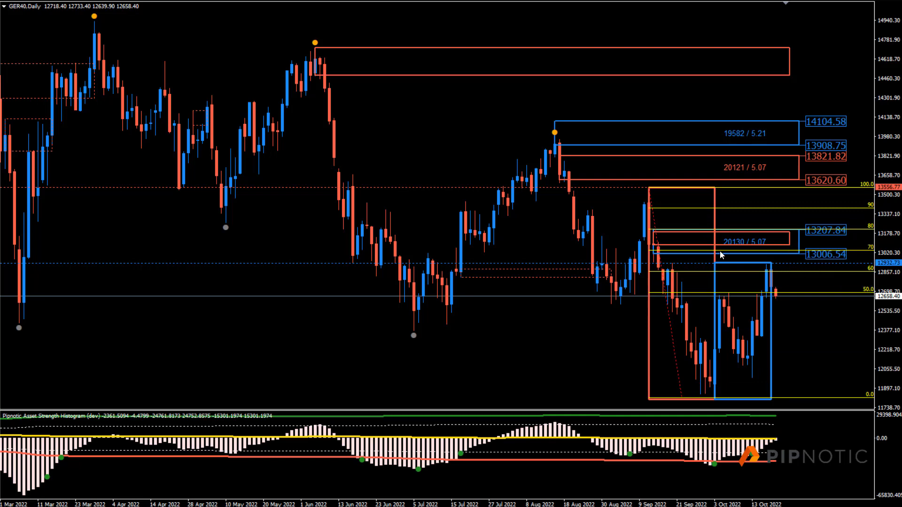
double_click(662, 270)
left_click_drag(667, 297, 414, 295)
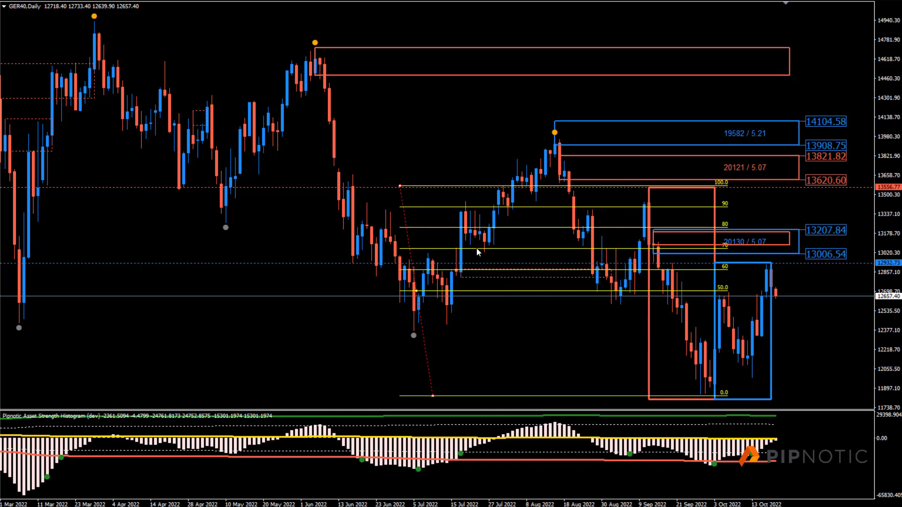
left_click_drag(399, 187, 413, 187)
left_click_drag(423, 294, 493, 295)
left_click_drag(503, 397, 506, 399)
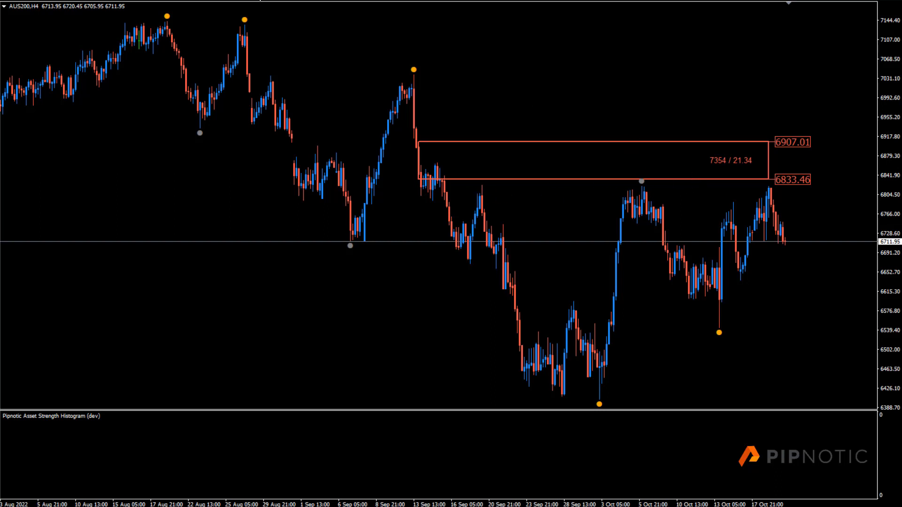
Mark an AUS200 H4 zone from 6563.86 to 6512.45 at the early October 2022 rally, with horizontal lines at 6818.96 and 6546.70
left_click(489, 187)
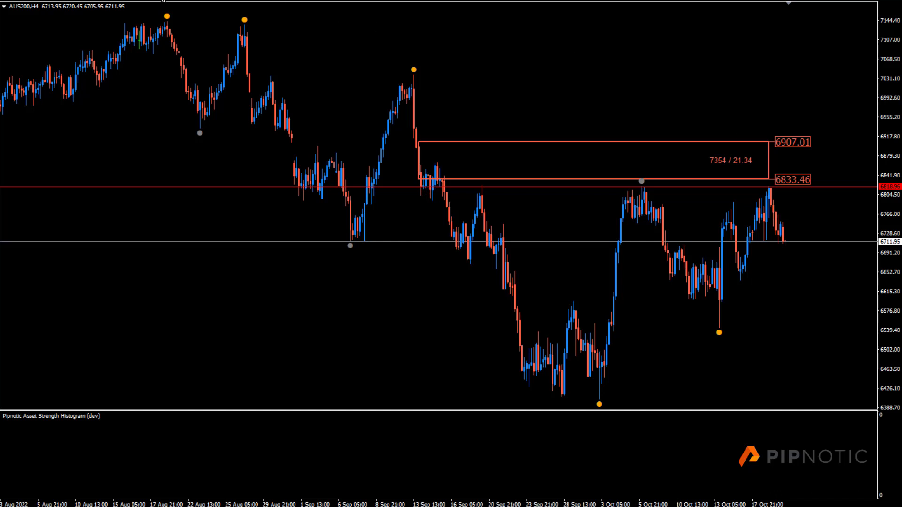
left_click_drag(609, 345, 760, 319)
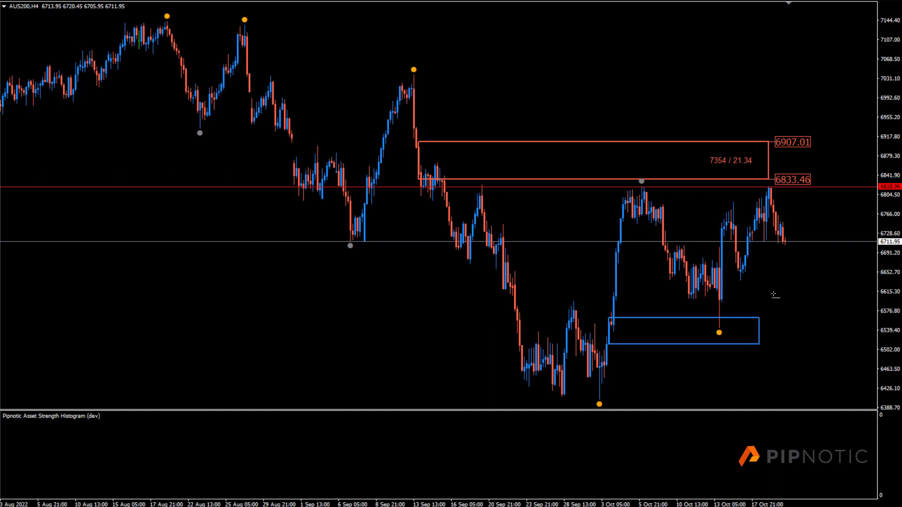
left_click(725, 328)
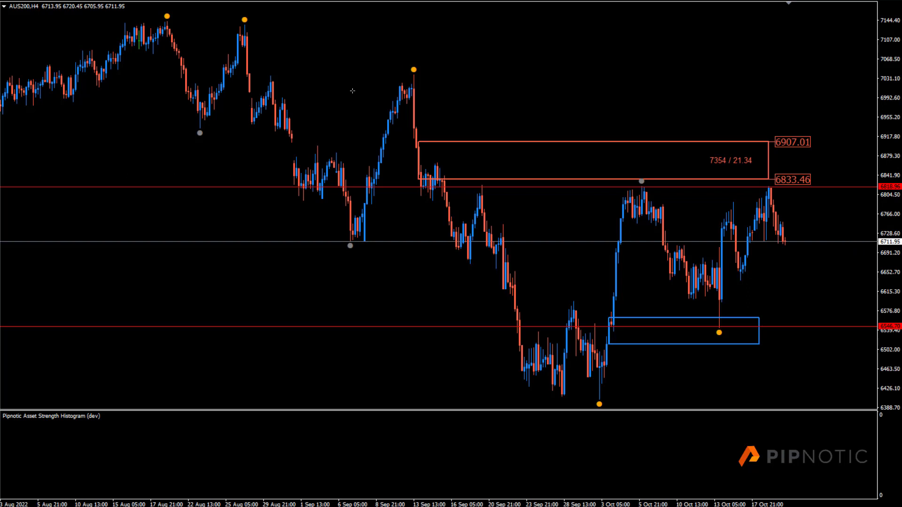
Draw a rectangle around the mid-September 2022 peak on AUS200 H4 and tighten its upper edge to the high
left_click_drag(403, 54, 441, 96)
double_click(403, 53)
mouse_move(402, 53)
left_mouse_down()
mouse_move(416, 65)
mouse_move(398, 64)
left_mouse_up()
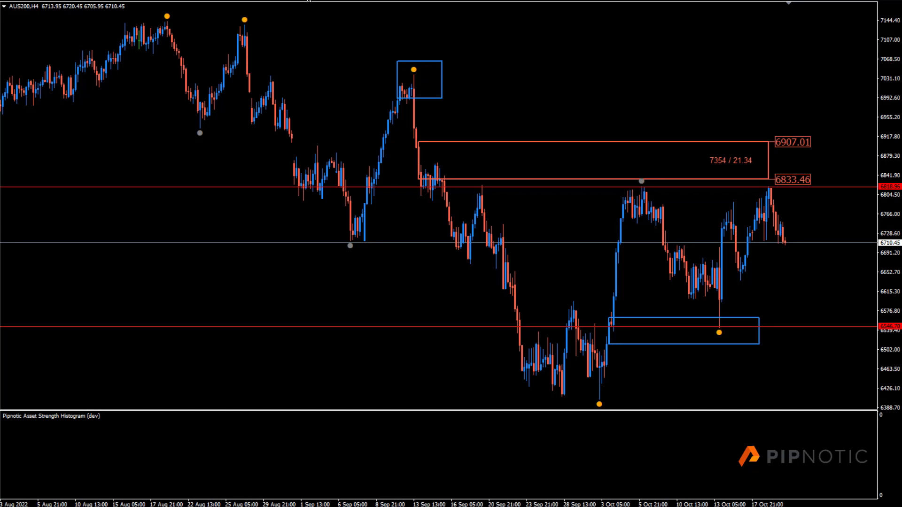
Switch AUS200 to the Daily timeframe and fit the September 2022 peak zone between 7037.95 and 6967.99
type("D1")
key("Return")
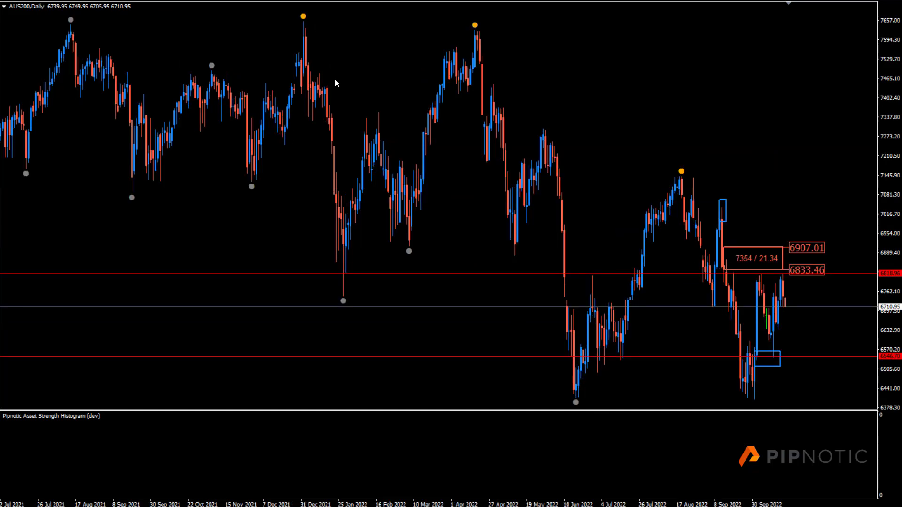
double_click(723, 210)
mouse_move(722, 211)
left_mouse_down()
mouse_move(756, 217)
mouse_move(726, 216)
left_mouse_up()
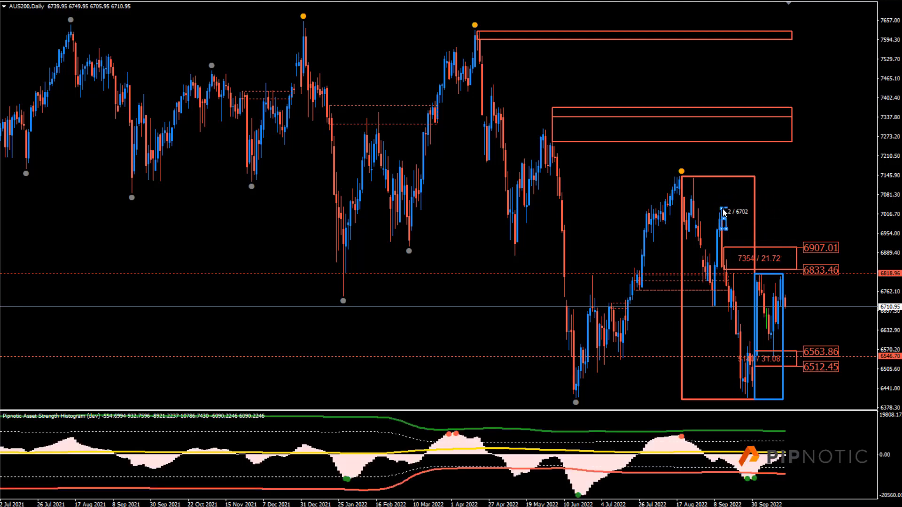
double_click(727, 216)
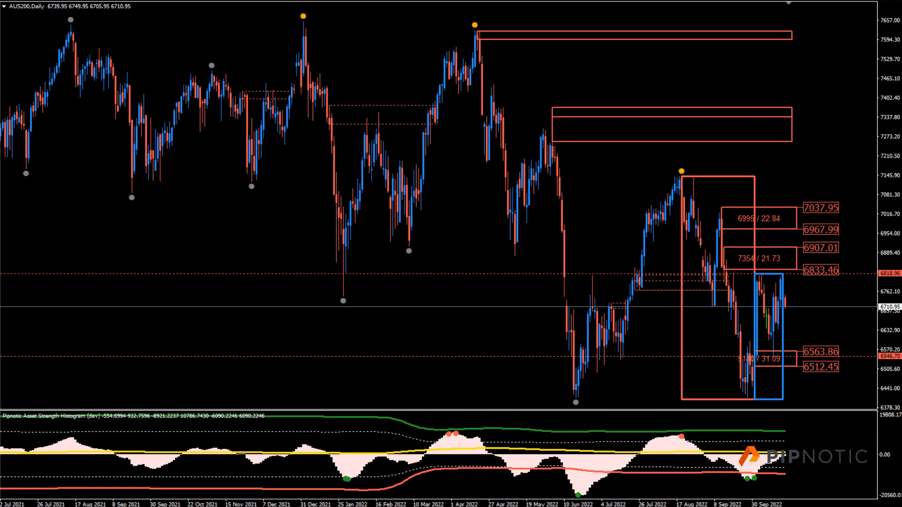
Open the RPLUSD chart and show it on the Weekly timeframe
key("ctrl+Tab")
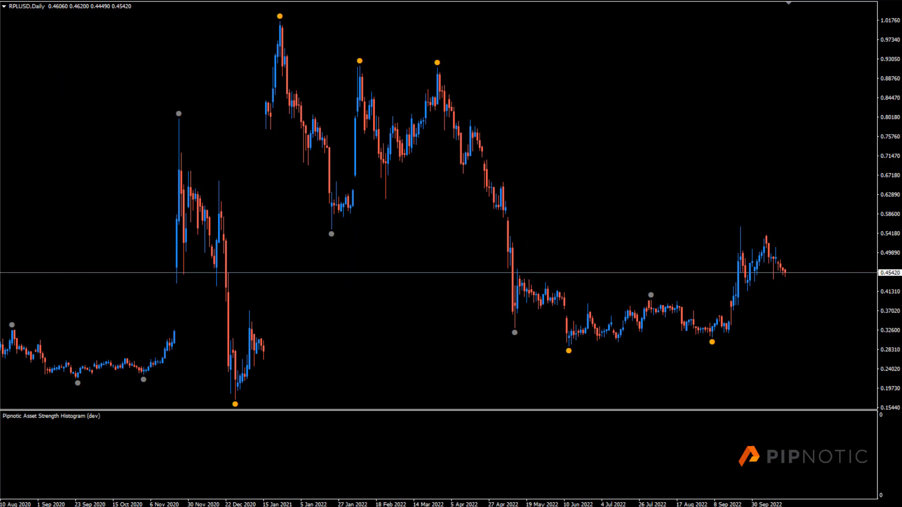
key("ctrl+Tab")
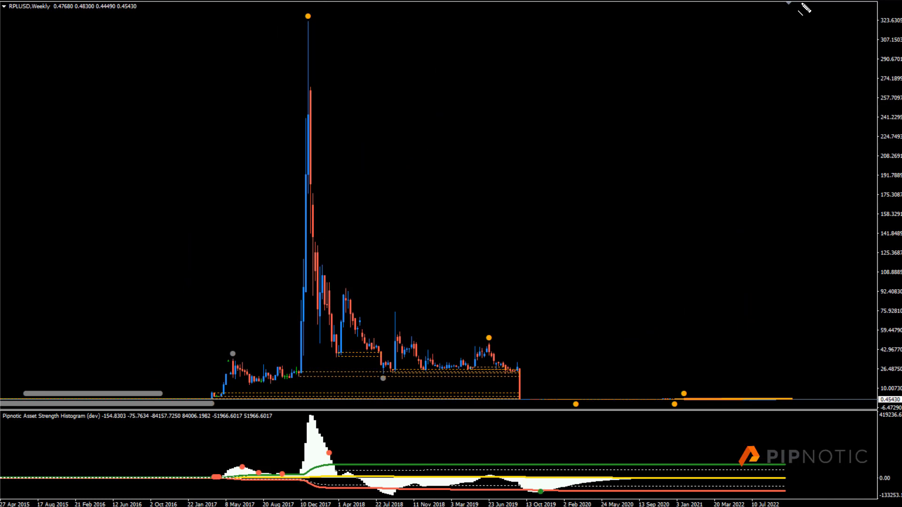
Temporarily box the RPLUSD Weekly price bases before the 2019 drop out to the current candles, and clear the boxes
left_click_drag(296, 367, 568, 377)
left_click_drag(388, 365, 784, 357)
key("BackSpace")
key("BackSpace")
key("BackSpace")
key("BackSpace")
key("BackSpace")
key("BackSpace")
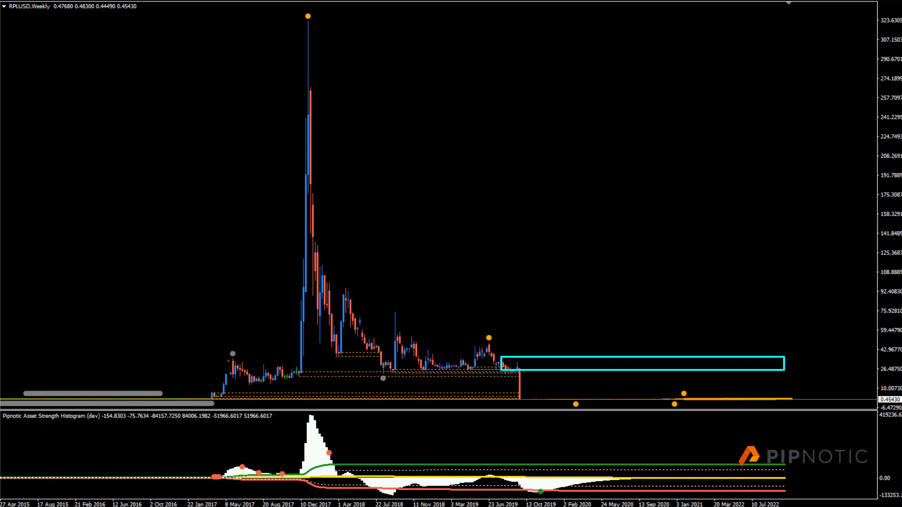
key("BackSpace")
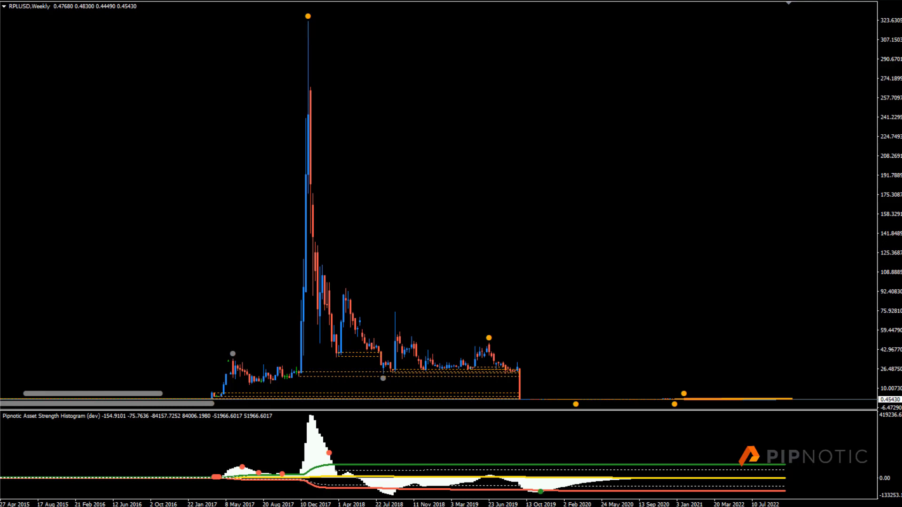
Examine the price history around RPLUSD's September 2019 drop on the Weekly and Daily charts, and return to the Weekly timeframe
key("plus")
scroll(450, 224, "up", 5)
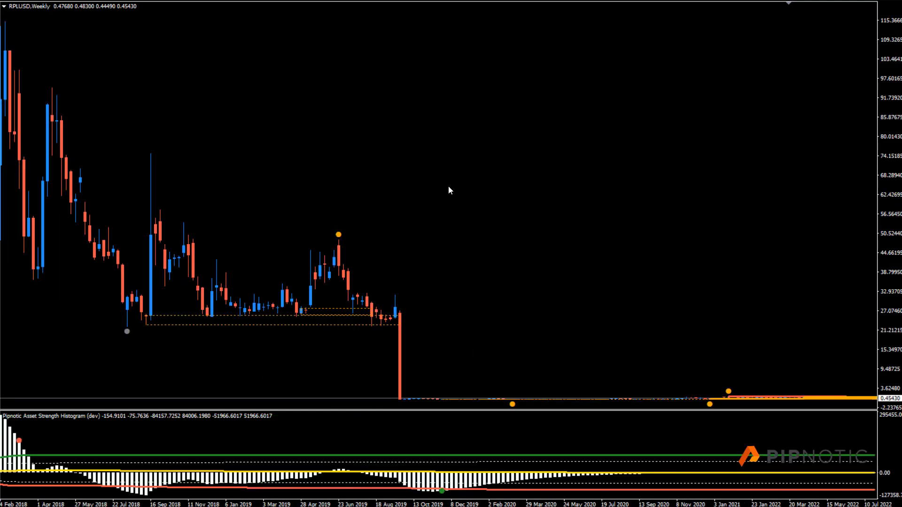
scroll(308, 17, "down", 5)
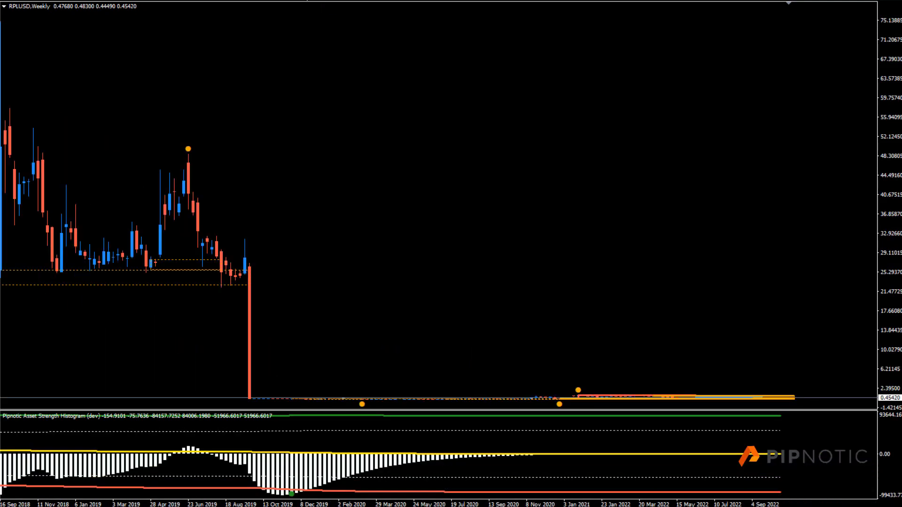
type("D1")
key("Return")
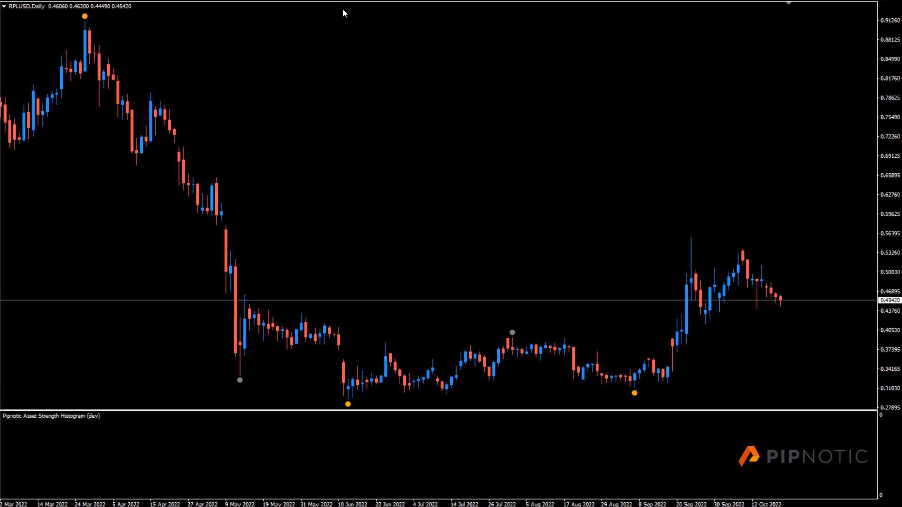
key("minus")
key("minus")
key("minus")
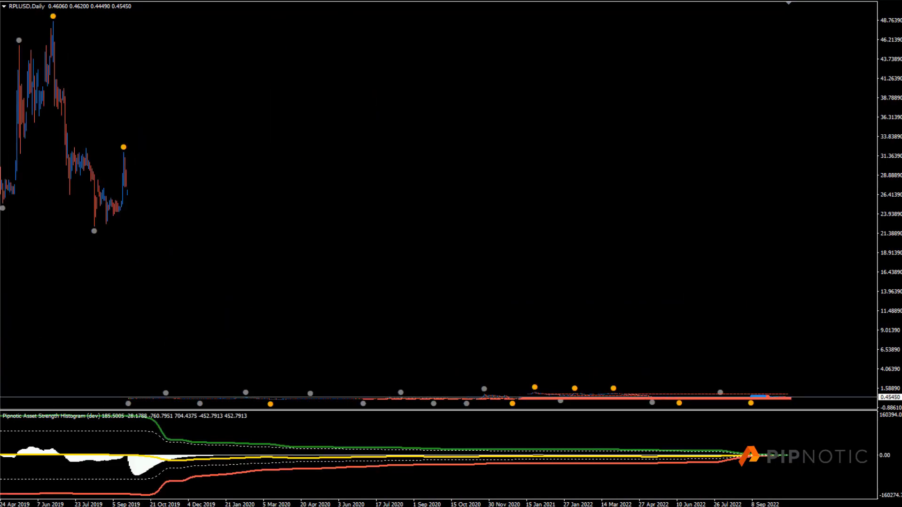
scroll(339, 141, "up", 8)
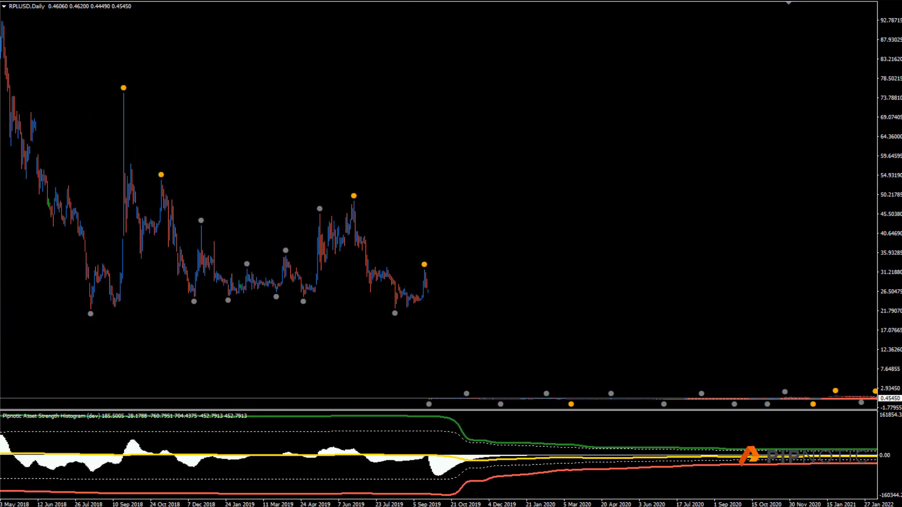
scroll(402, 143, "up", 6)
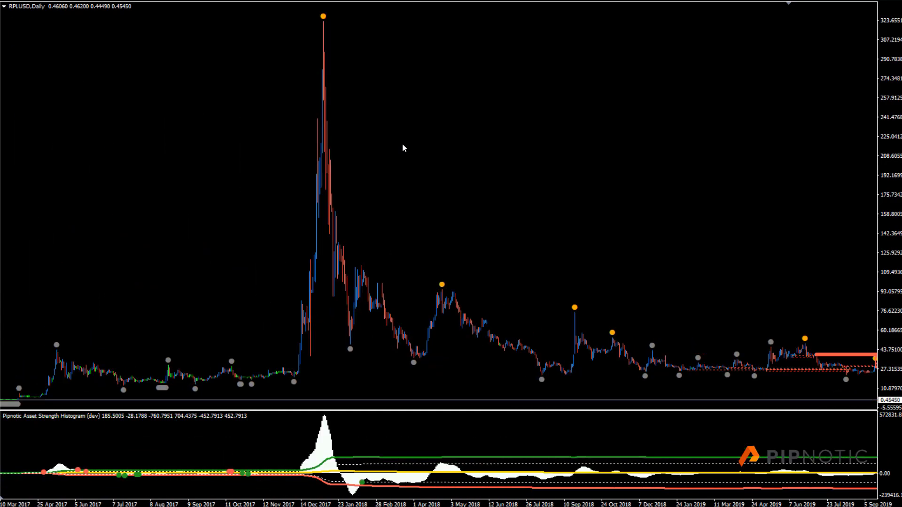
scroll(402, 143, "down", 5)
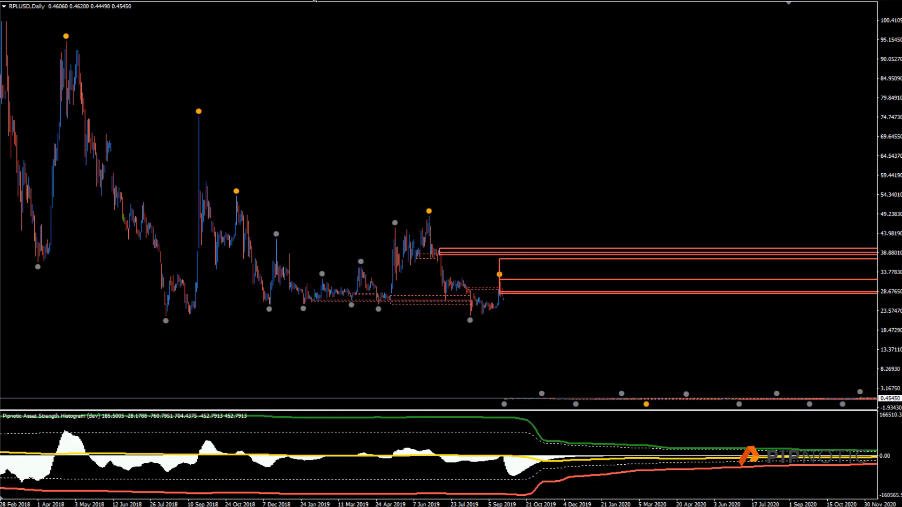
left_click(301, 0)
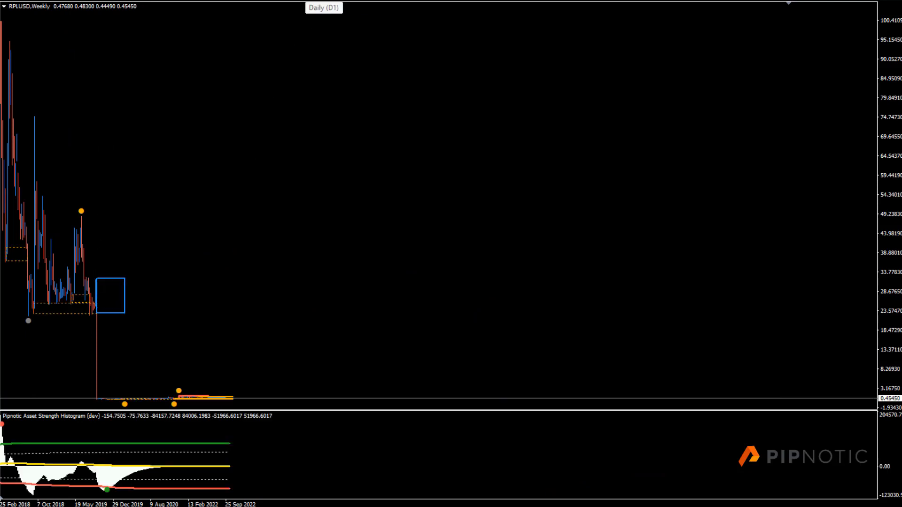
Switch RPLUSD to the H4 timeframe, and open the ETHUSD chart on the Weekly timeframe
left_click(305, 1)
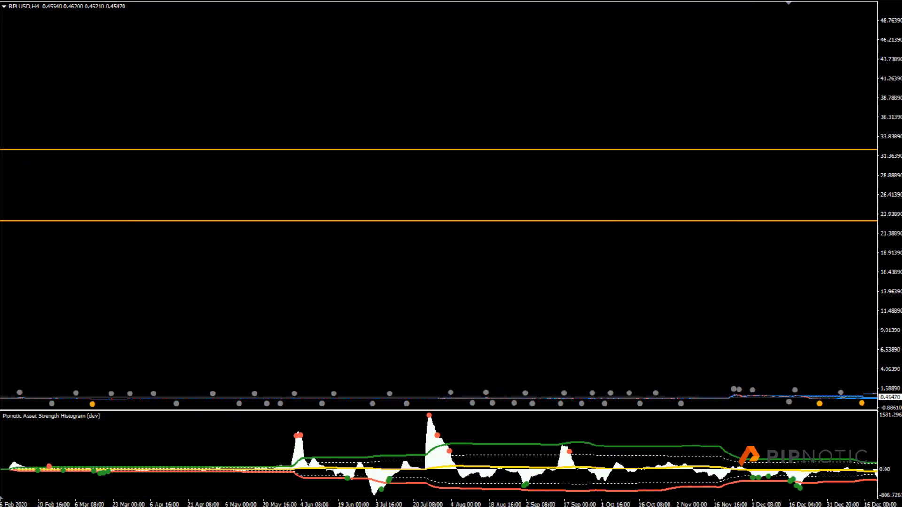
key("ctrl+Tab")
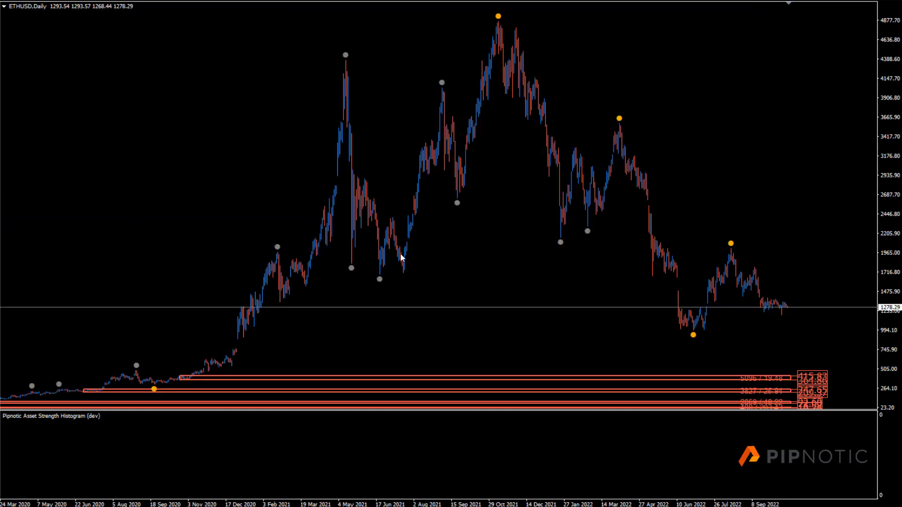
key("plus")
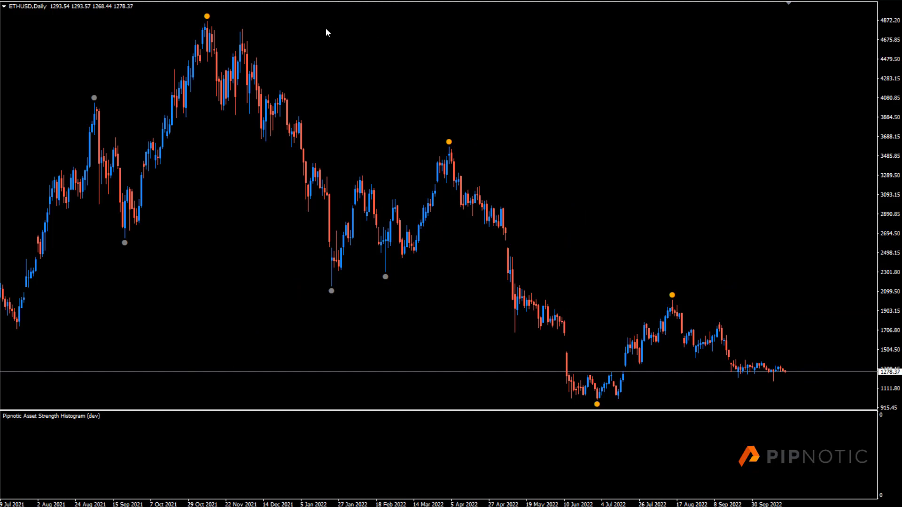
key("ctrl+Tab")
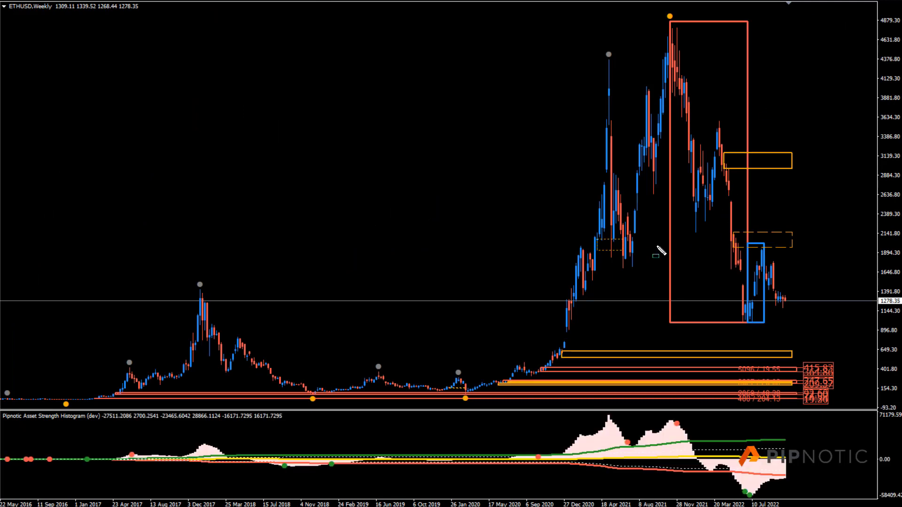
Temporarily box the ETHUSD Weekly base at the mid-2021 rally out to the current candles, mark the price reaction inside it, and clear the drawings
left_click_drag(636, 242, 792, 215)
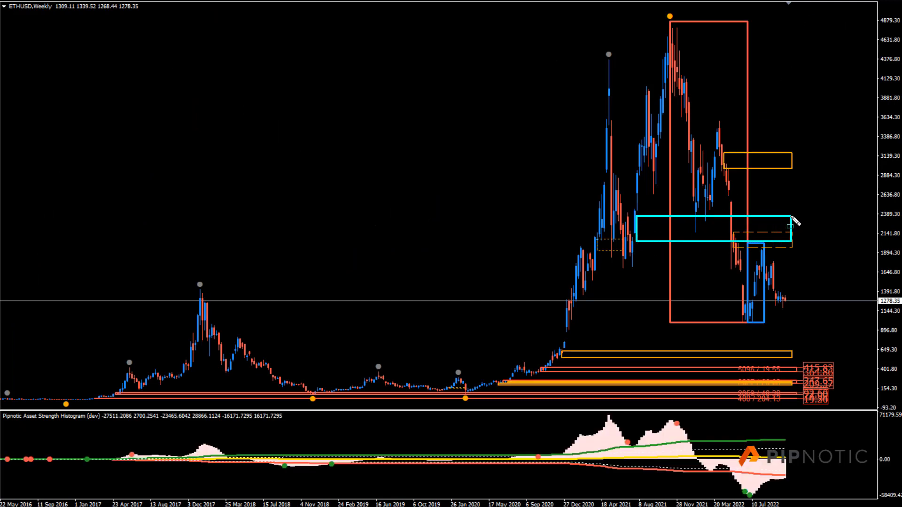
left_click_drag(688, 235, 714, 226)
key("BackSpace")
key("BackSpace")
key("BackSpace")
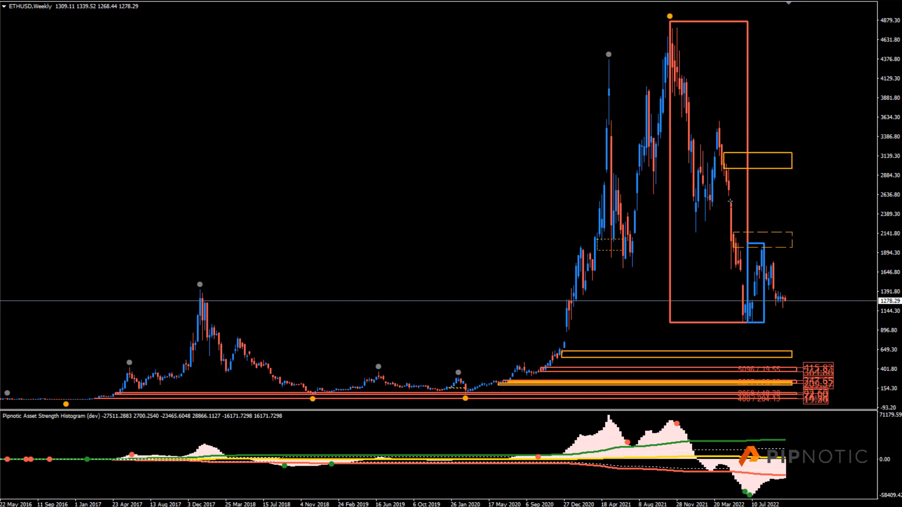
Draw a Weekly supply zone at ETHUSD's May 2022 drop, refine it on Daily to 2963.67–2702.04, and add a Daily zone from 2453.54 to 2264.42
mouse_move(729, 173)
left_mouse_down()
mouse_move(740, 199)
mouse_move(777, 199)
left_mouse_up()
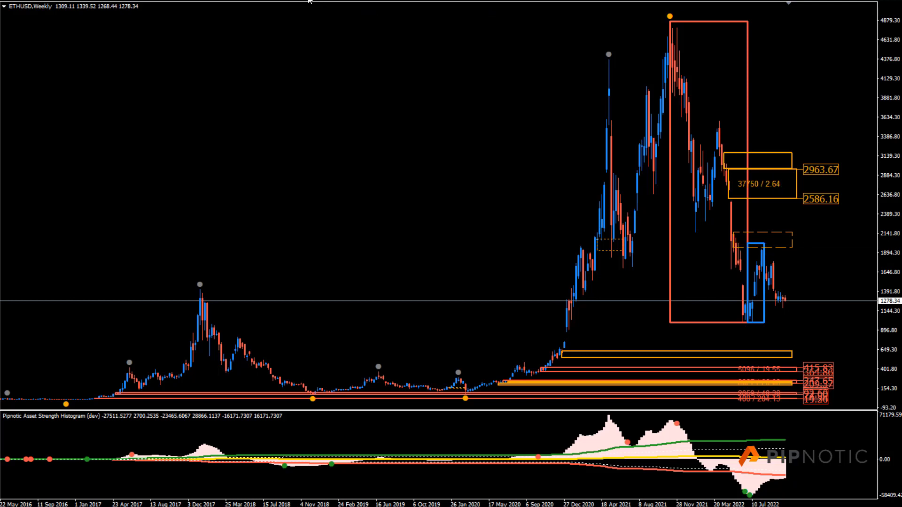
key("d")
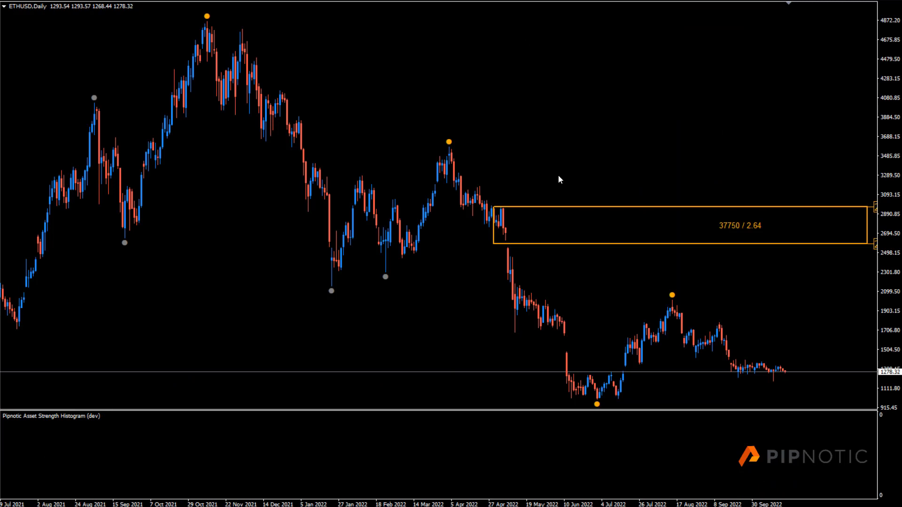
double_click(494, 244)
mouse_move(493, 243)
left_mouse_down()
mouse_move(552, 227)
mouse_move(503, 233)
left_mouse_up()
left_click(529, 154)
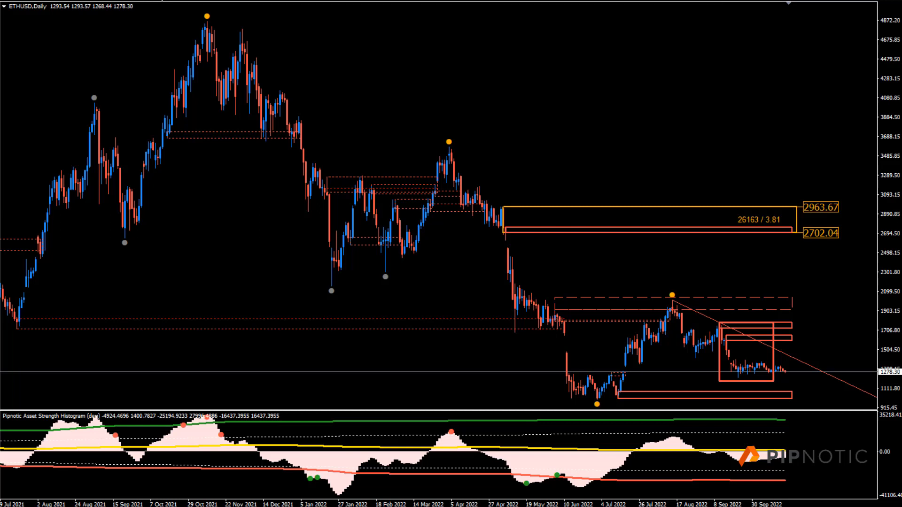
left_click_drag(510, 257, 548, 275)
Try a Daily demand zone between 2154.64 and 1985.65 at ETHUSD's July 2021 rally base, and delete it
key("minus")
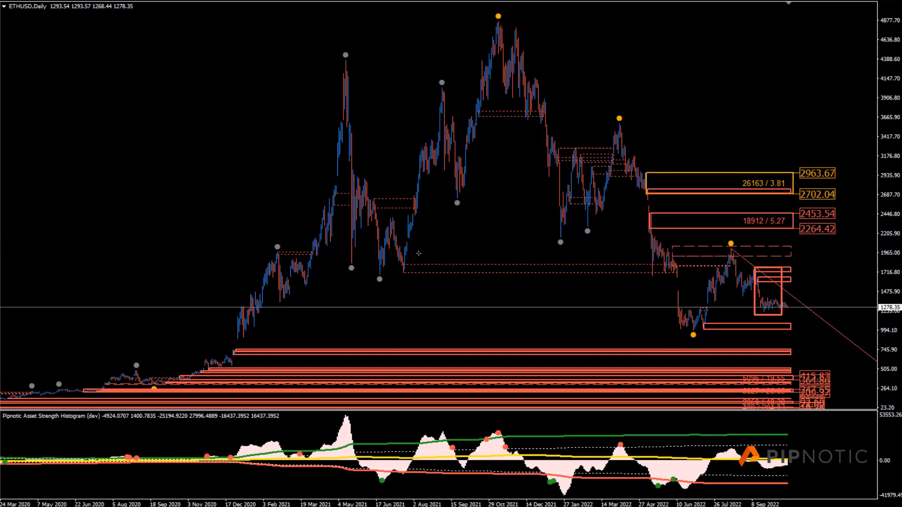
left_click_drag(407, 255, 502, 237)
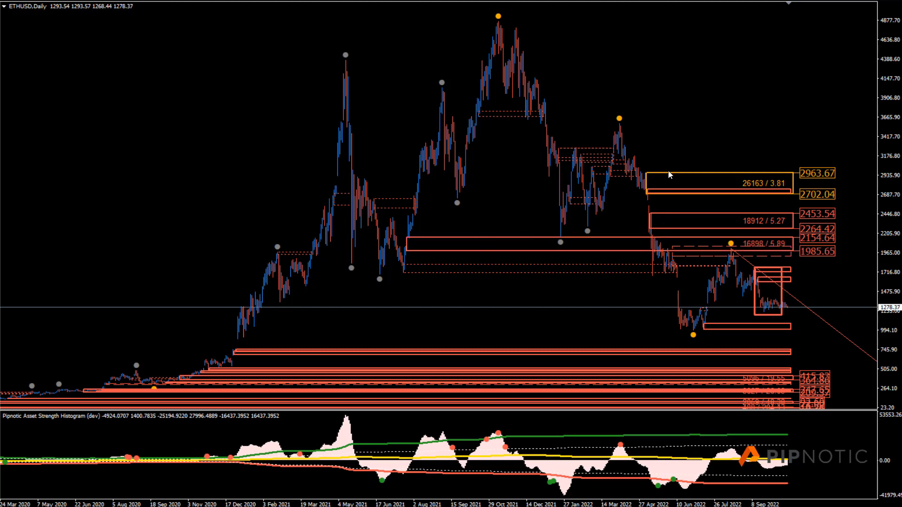
key("Delete")
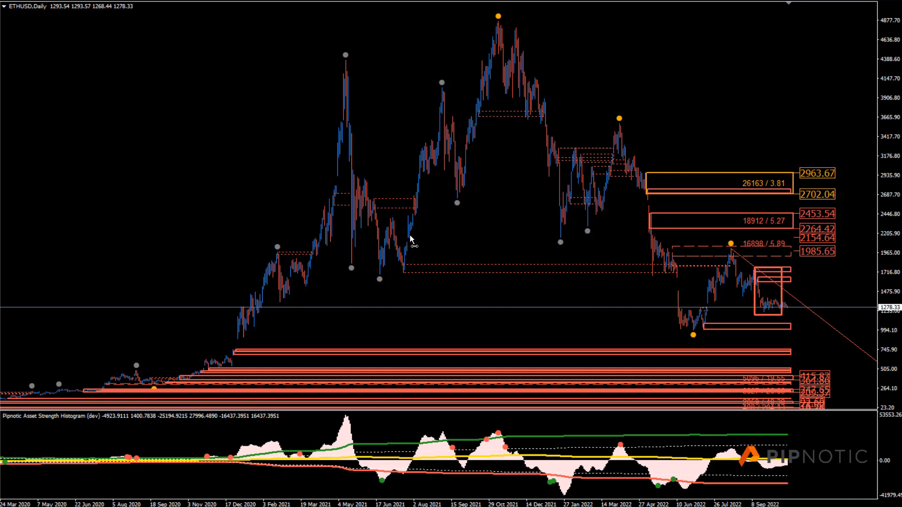
key("plus")
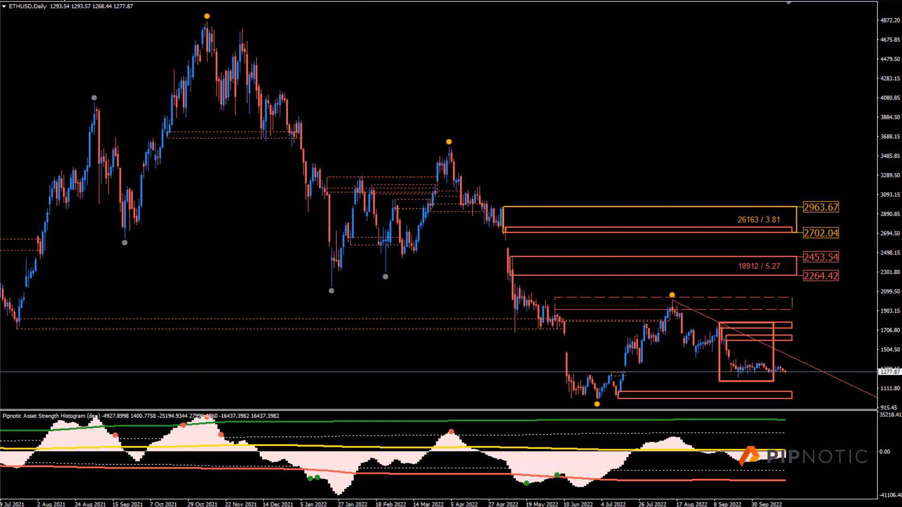
Place a price alert line at 2144.52 on ETHUSD, and draw a Daily demand zone between 1073.12 and 929.70 at the July 2022 low
left_click(525, 287)
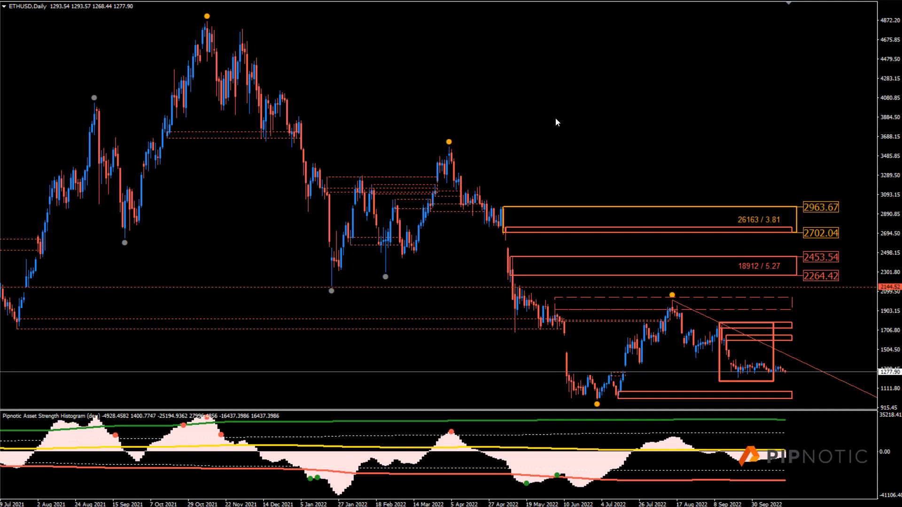
key("plus")
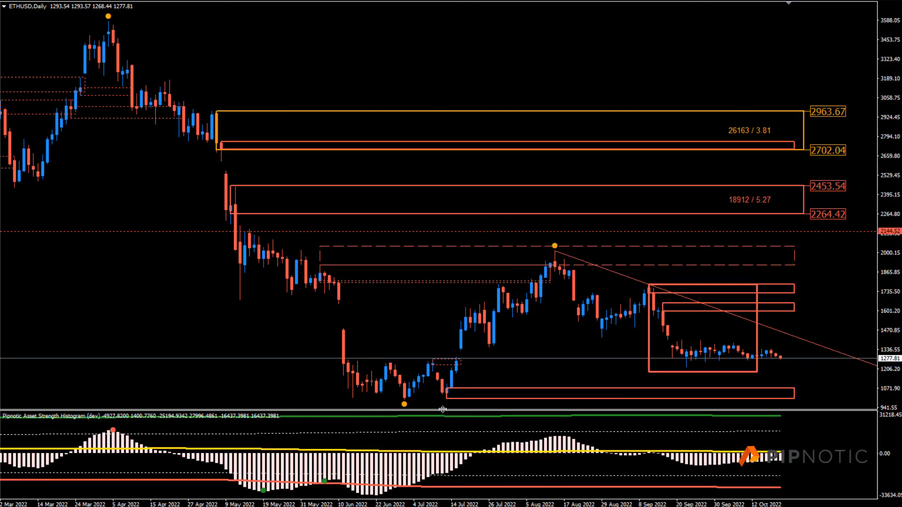
left_click_drag(447, 386, 486, 411)
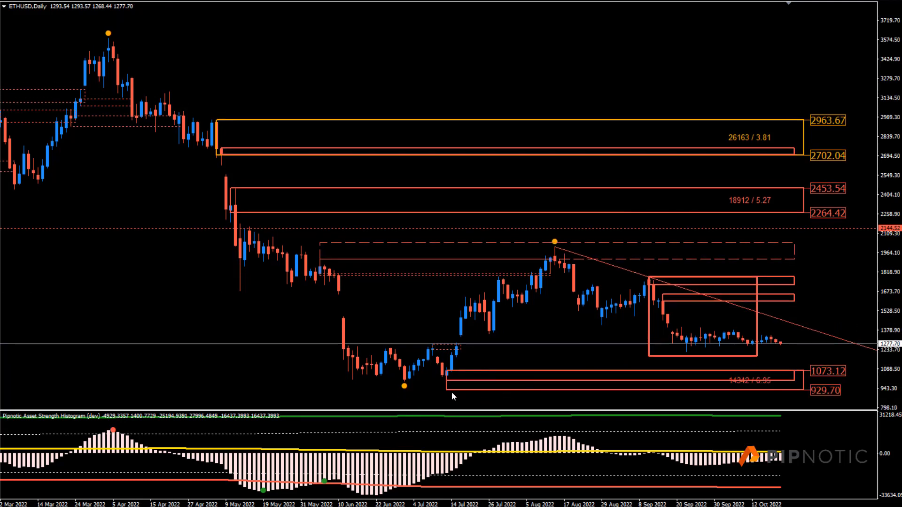
double_click(446, 390)
double_click(447, 390)
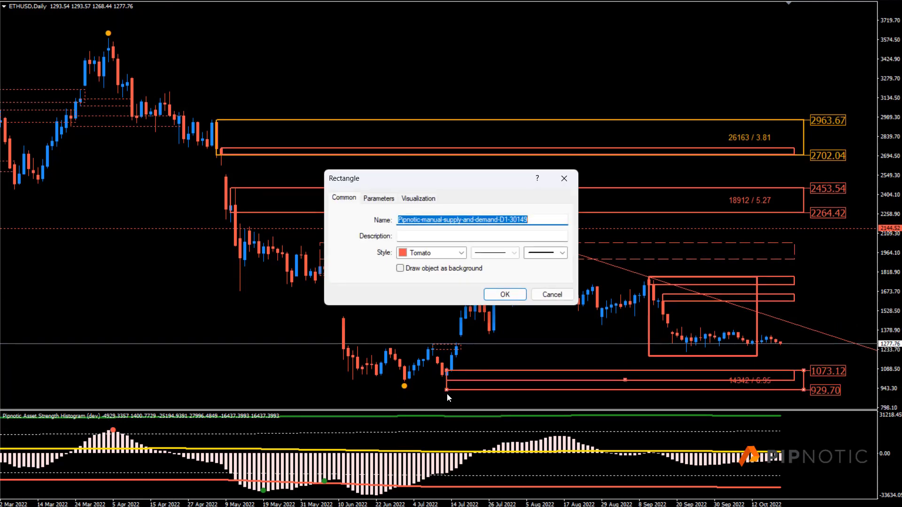
key("Return")
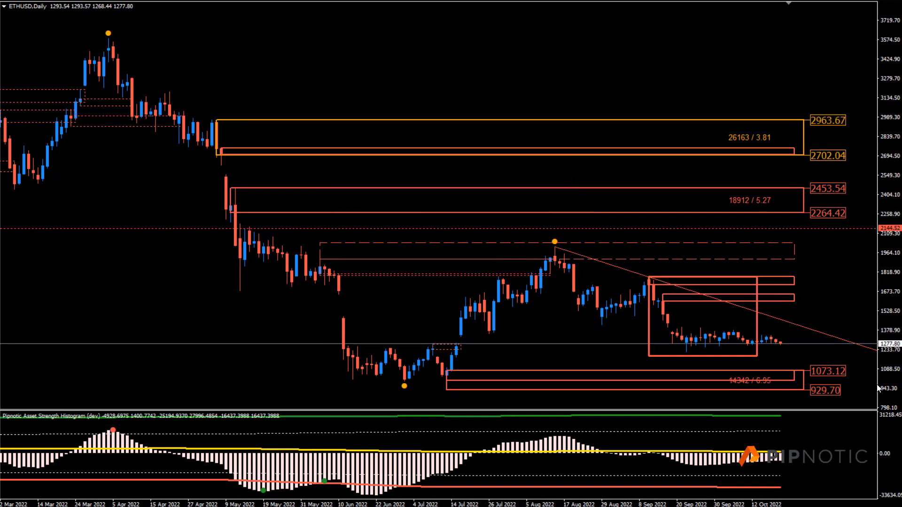
left_click_drag(888, 384, 888, 362)
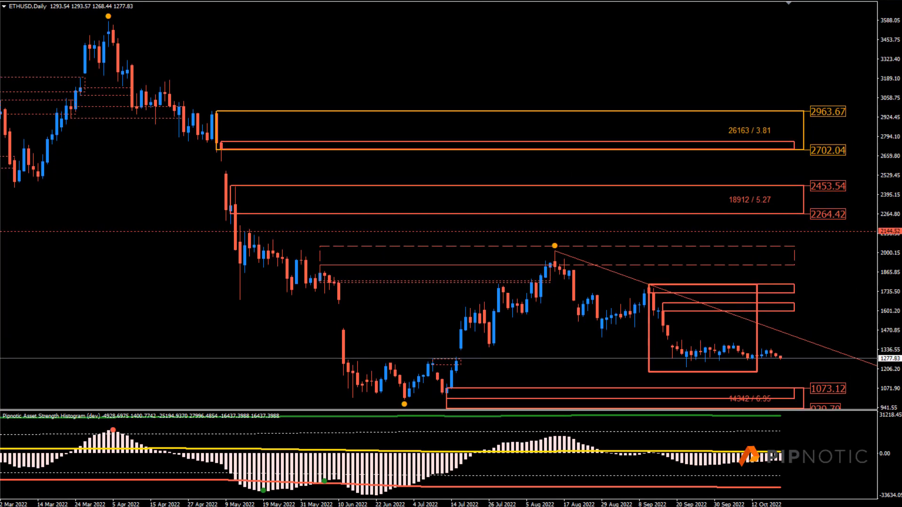
key("minus")
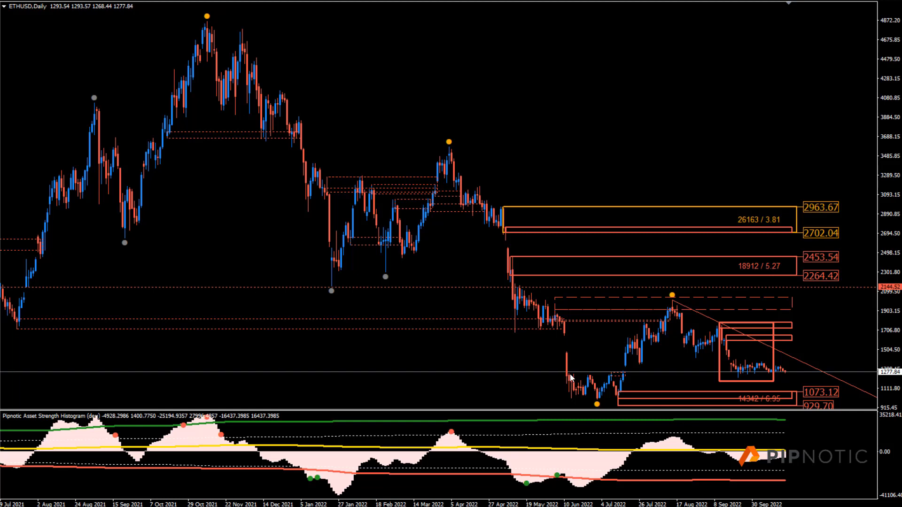
Open the BTCUSD chart and show it on the Weekly timeframe
mouse_move(625, 377)
mouse_move(779, 369)
left_click_drag(289, 114, 333, 138)
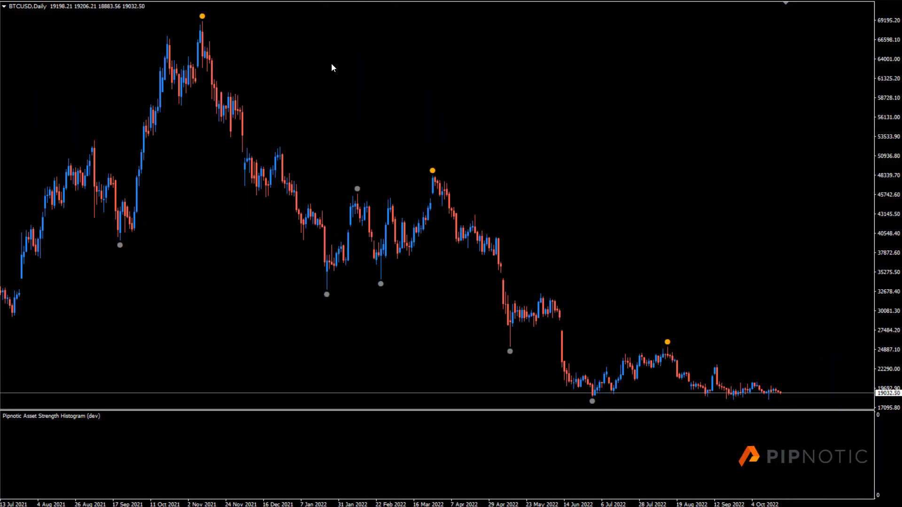
key("w")
key("1")
key("Return")
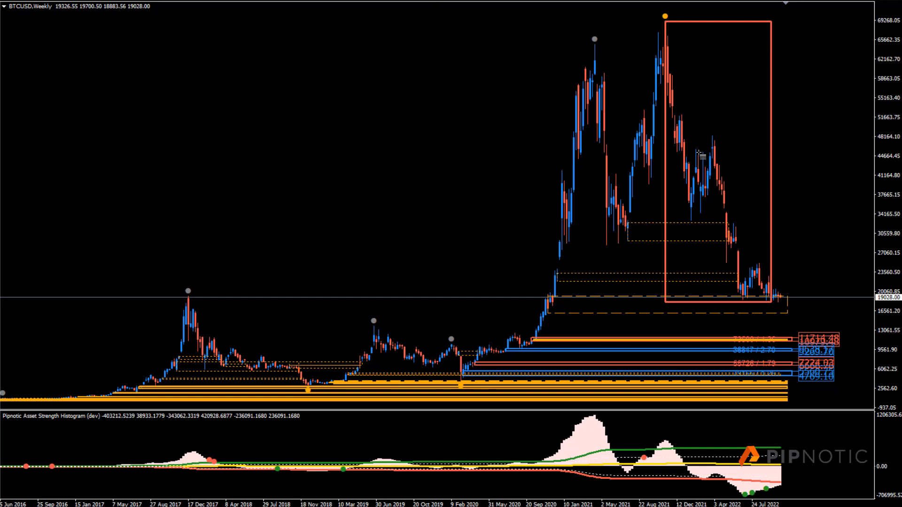
Temporarily draw a retracement from BTCUSD's March 2022 high to the 2022 low, box the May–June 2022 base, and clear the drawings
left_click_drag(714, 139, 719, 300)
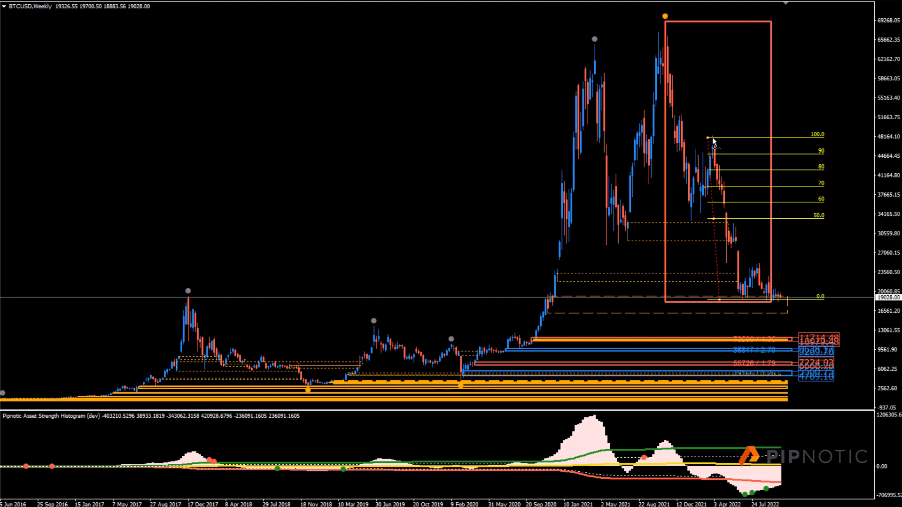
key("Delete")
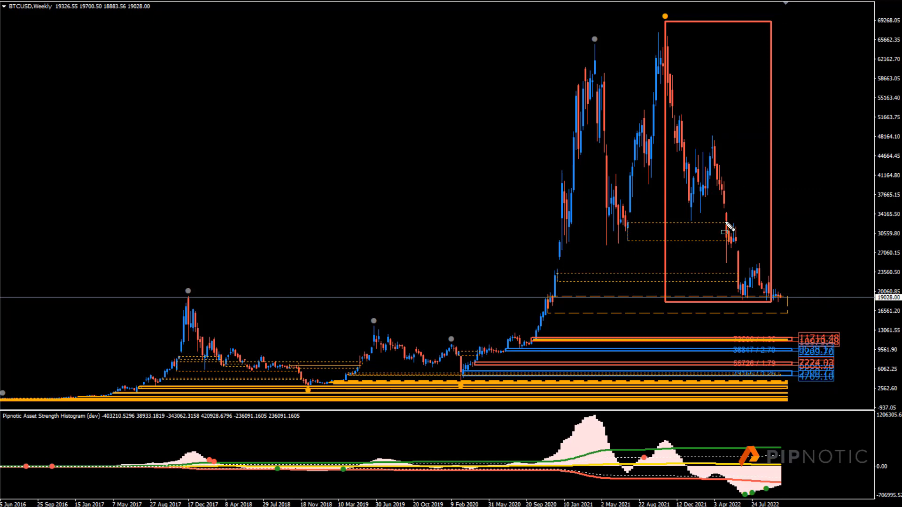
left_click_drag(726, 221, 767, 243)
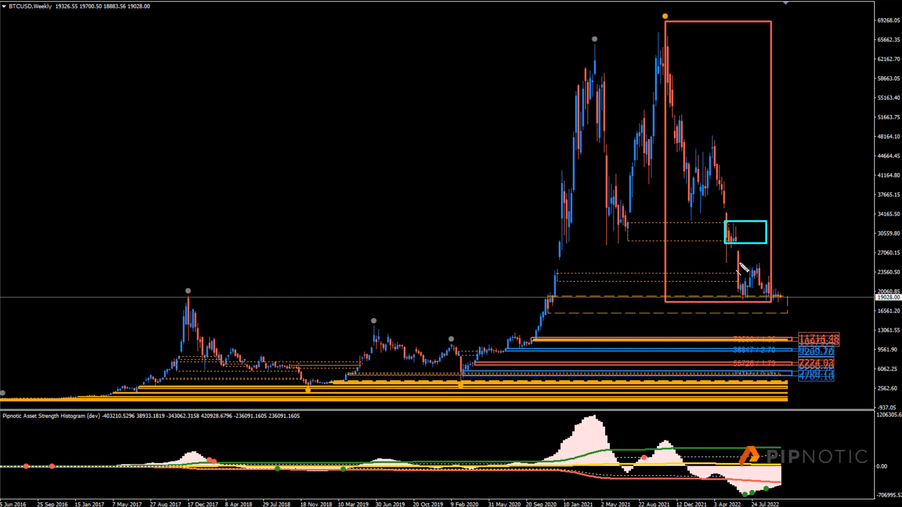
left_click_drag(738, 262, 830, 263)
key("BackSpace")
key("BackSpace")
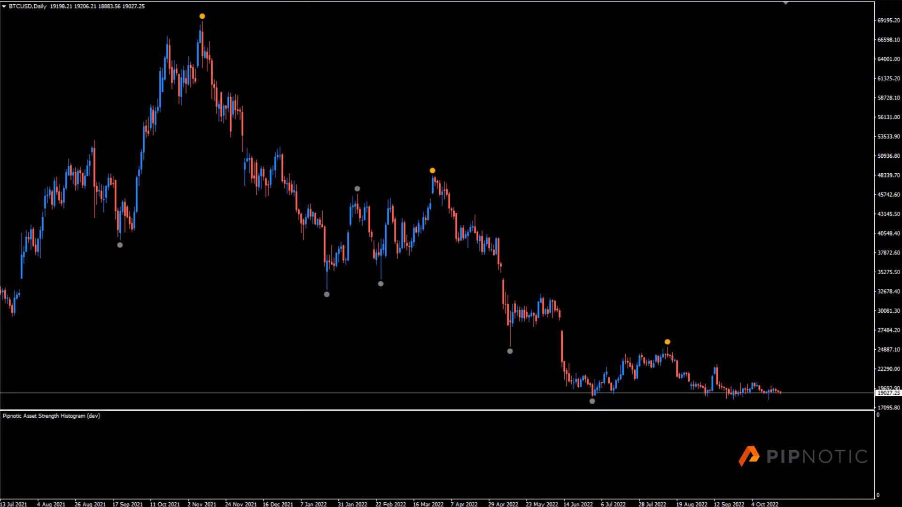
Switch BTCUSD to Daily and extend the October 2020 demand zone's lower edge down to about 10,840
scroll(398, 155, "up", 15)
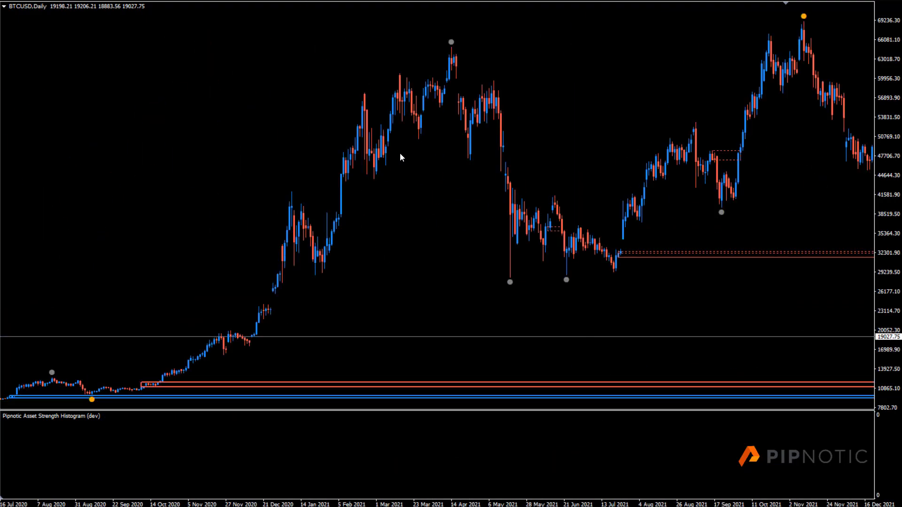
scroll(587, 213, "up", 10)
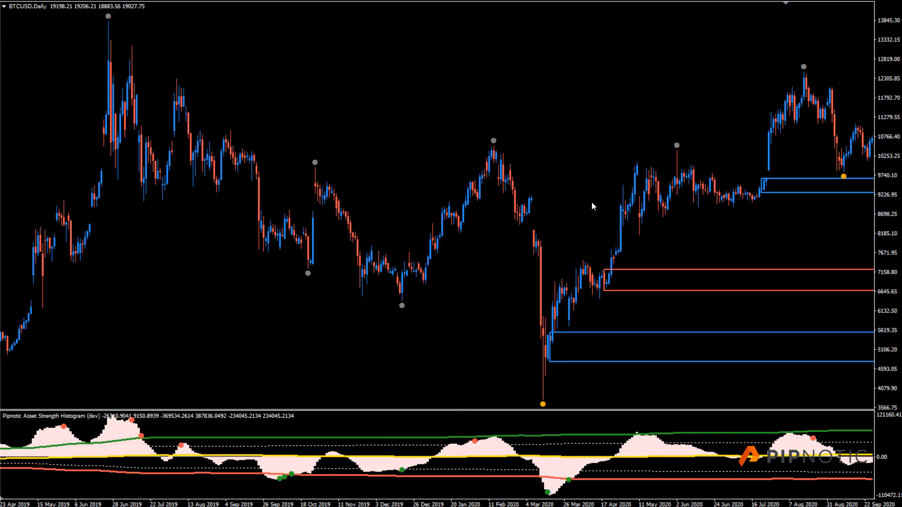
scroll(805, 211, "down", 8)
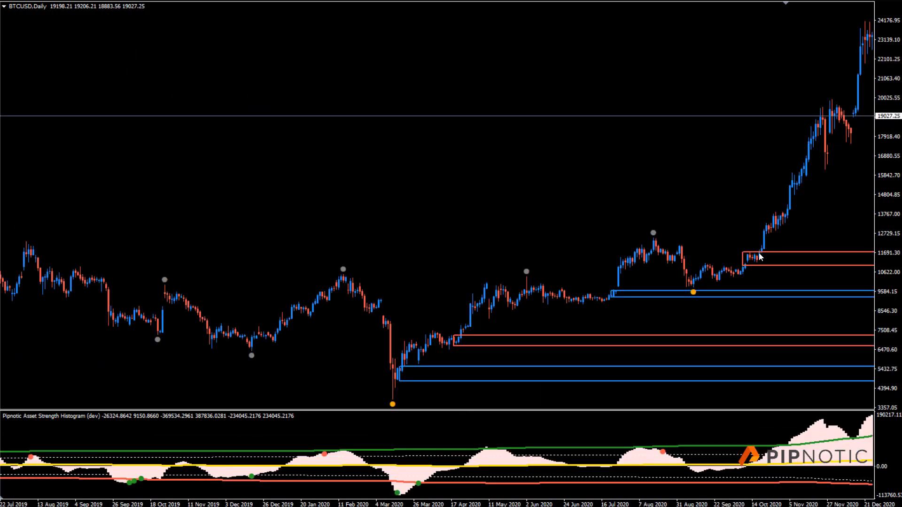
scroll(770, 250, "up", 3)
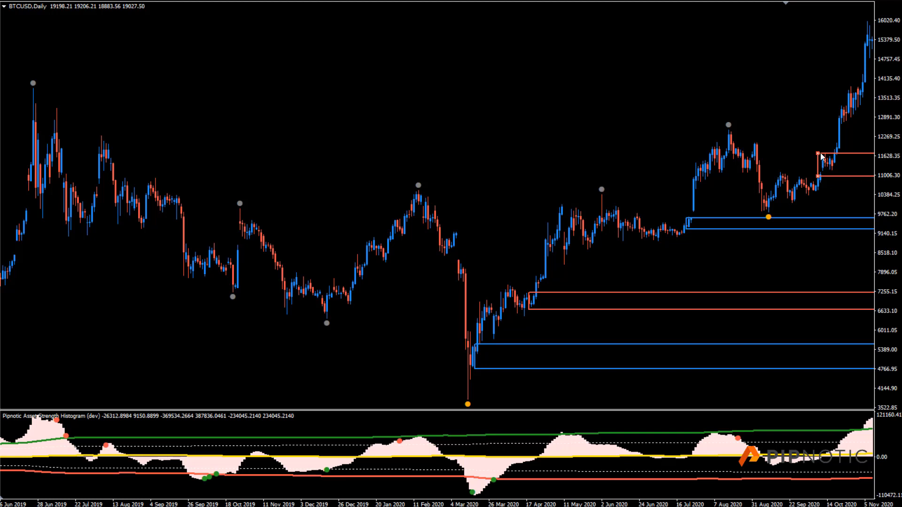
left_click_drag(819, 153, 823, 181)
mouse_move(736, 159)
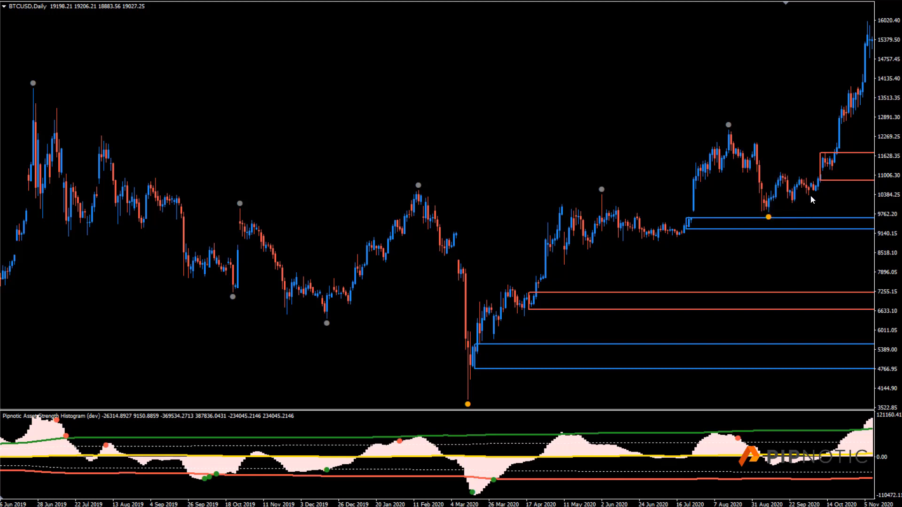
Examine BTCUSD's Daily rally from October 2020 into 2021 above the existing demand zones
scroll(751, 149, "right", 10)
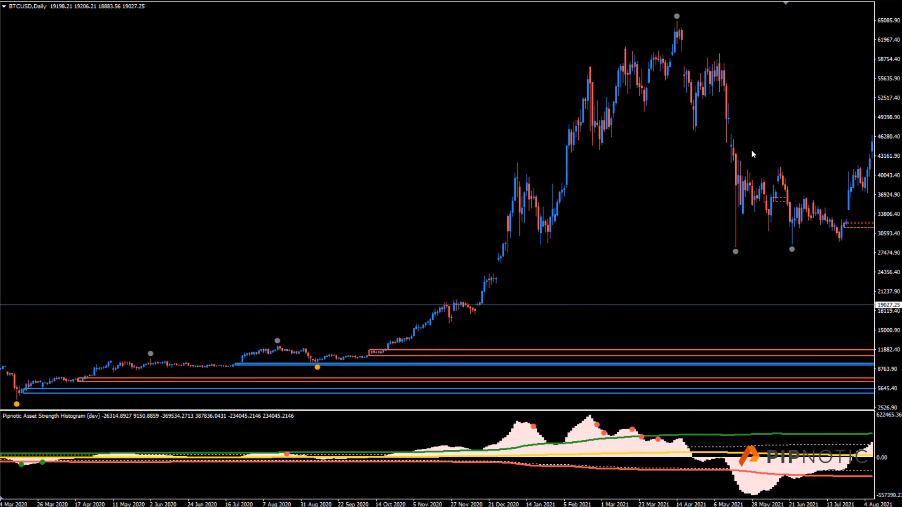
scroll(751, 149, "left", 4)
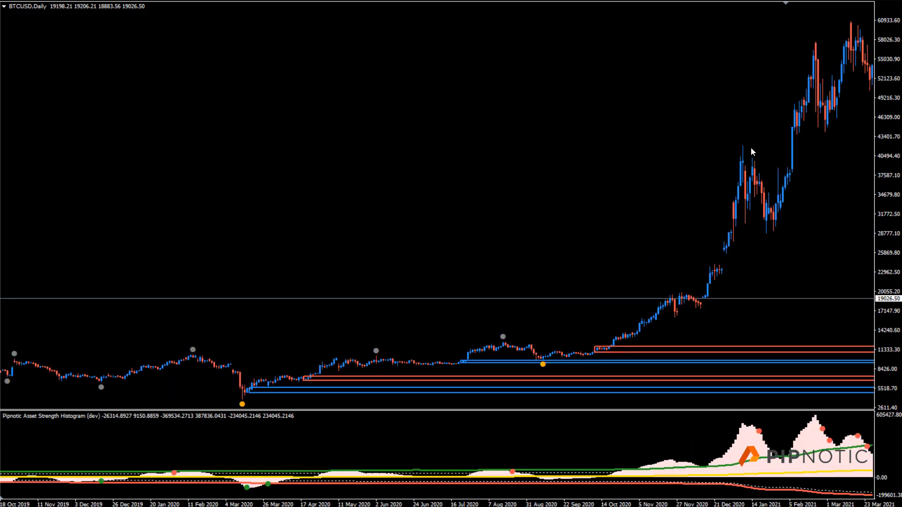
scroll(752, 150, "left", 3)
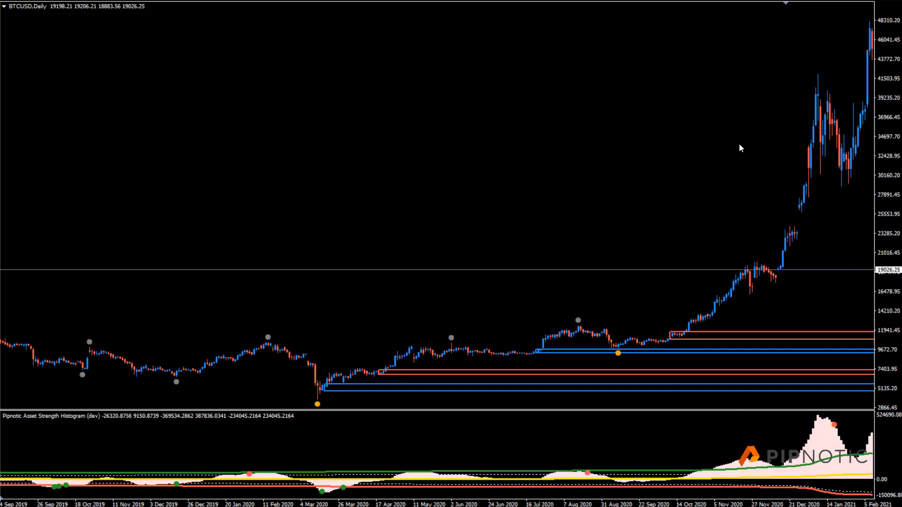
scroll(740, 143, "left", 8)
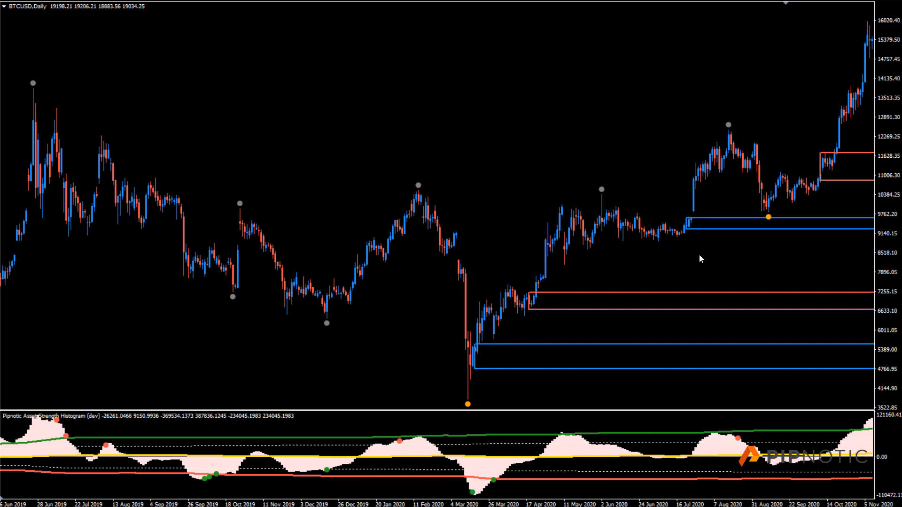
Extend BTCUSD's July 2020 demand zone back and down to about 9,050, and compare the demand zones with the latest Daily price
left_click_drag(690, 233, 677, 238)
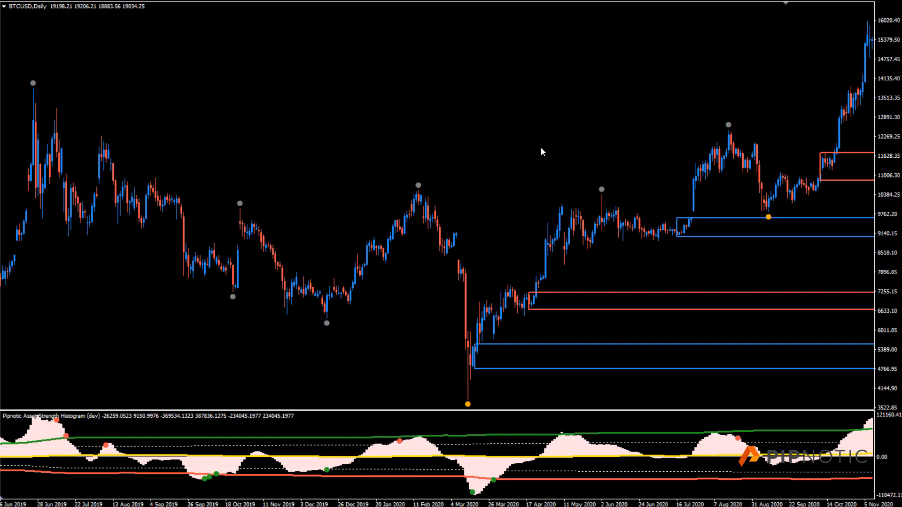
scroll(585, 373, "down", 15)
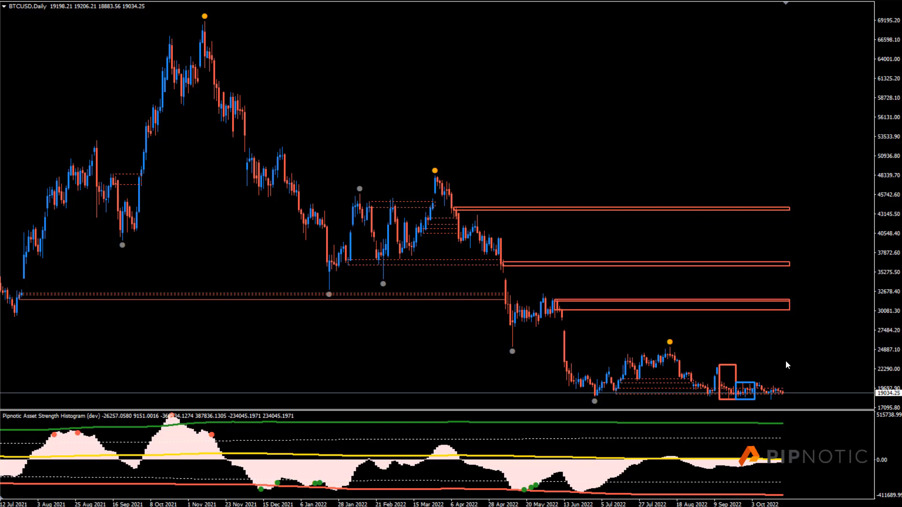
left_click_drag(891, 306, 893, 381)
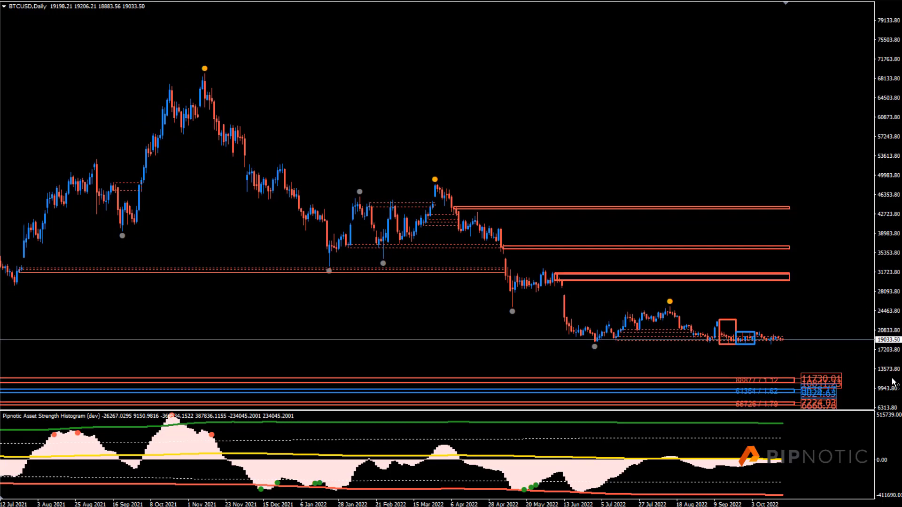
left_click_drag(894, 383, 891, 306)
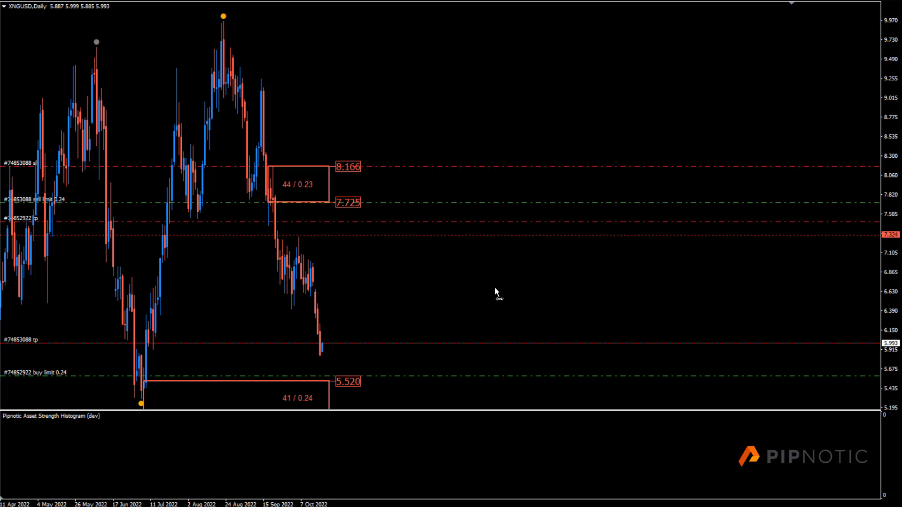
Examine XNGUSD's Daily price against the pending buy and sell limit orders and their zones
key("minus")
key("minus")
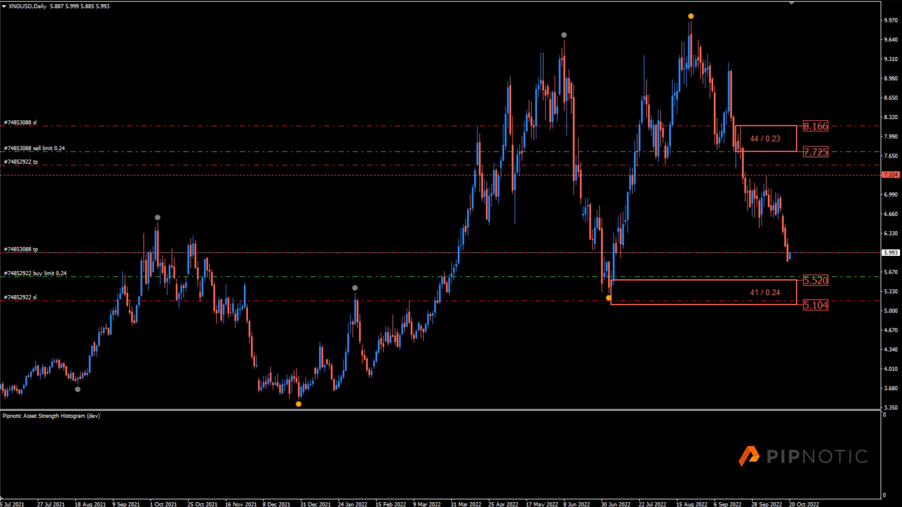
key("plus")
key("End")
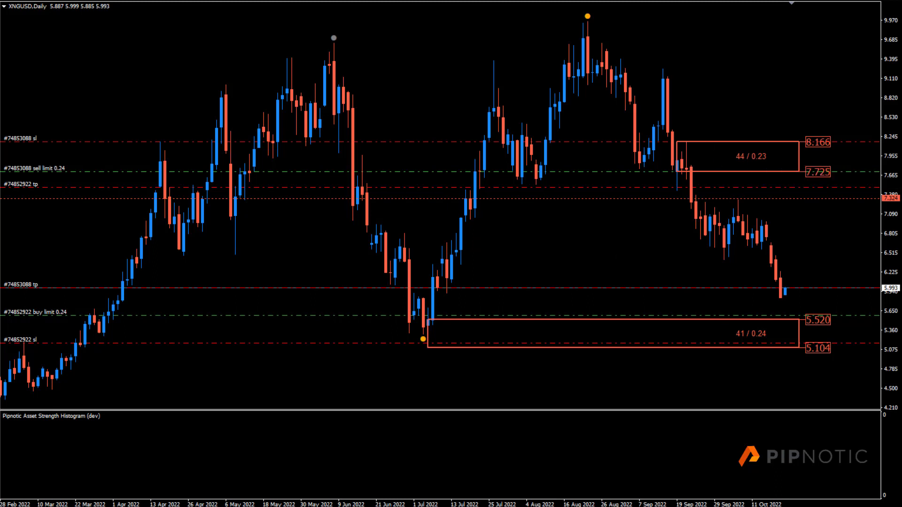
Bring up the XBRUSD H4 chart and check the running buy trade in the open orders list
key("ctrl+Tab")
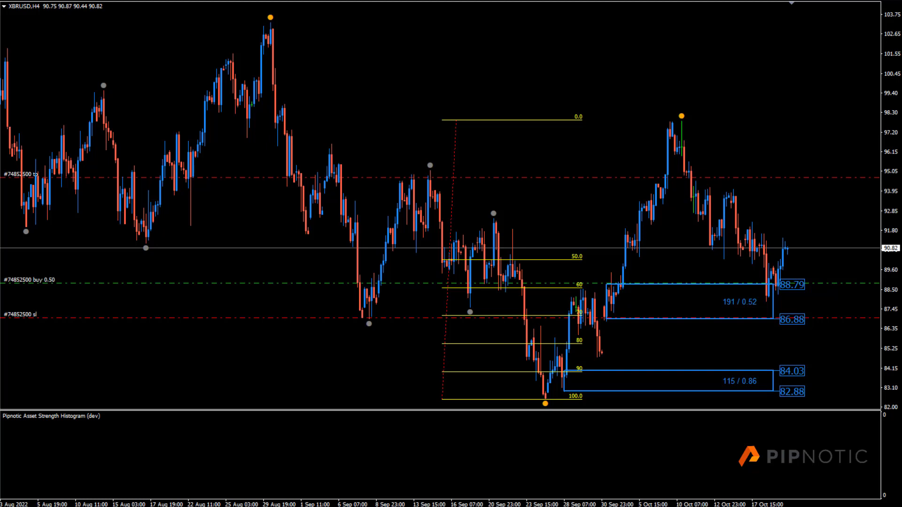
key("ctrl+t")
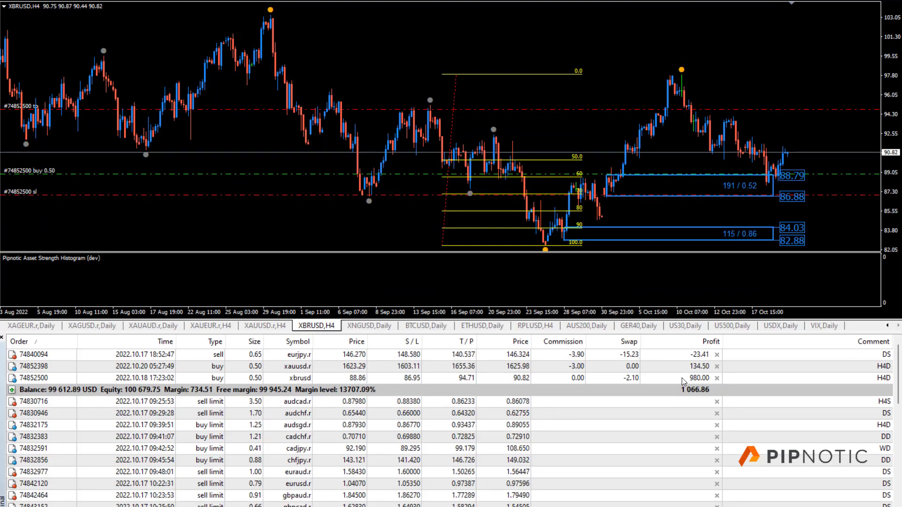
left_click(2, 337)
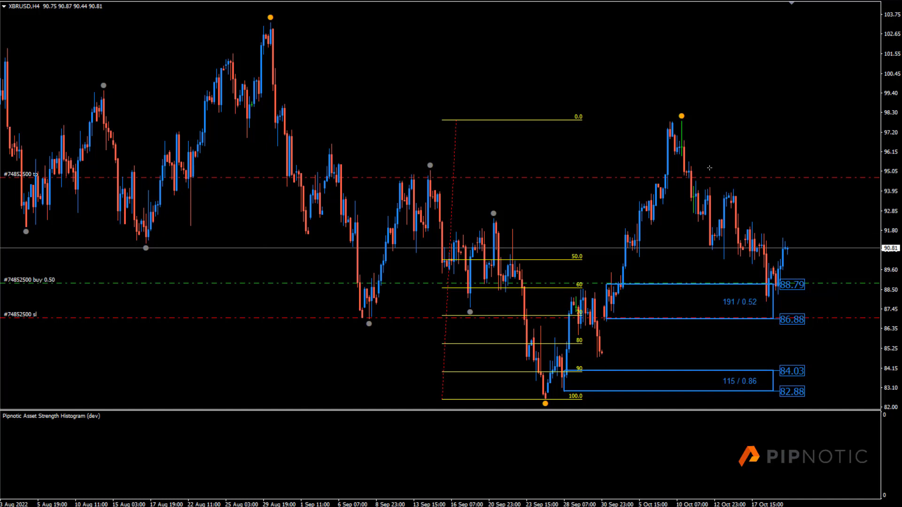
Box XBRUSD's October supply zones at 95.84–94.67 and 93.89–92.96, and lower the buy trade's take profit to 92.91
mouse_move(684, 157)
left_mouse_down()
mouse_move(773, 169)
mouse_move(776, 177)
left_mouse_up()
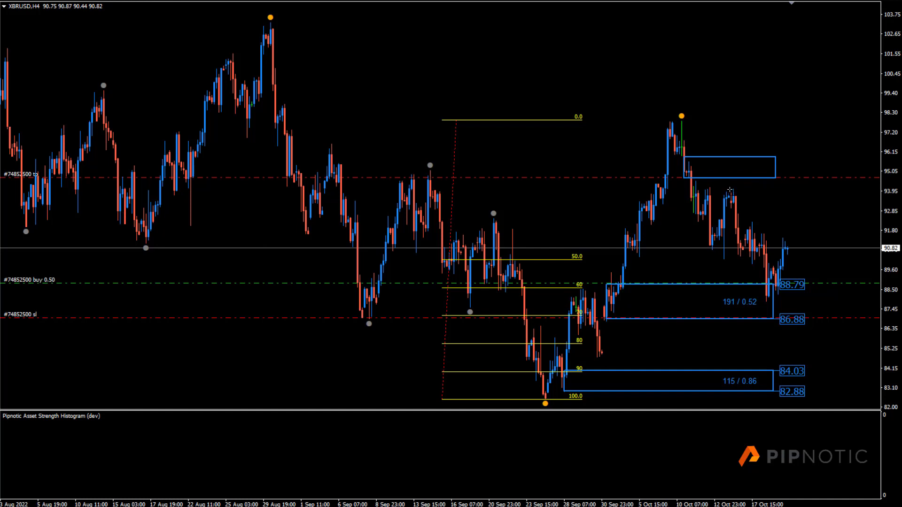
left_click_drag(726, 189, 767, 209)
left_click_drag(818, 176, 813, 209)
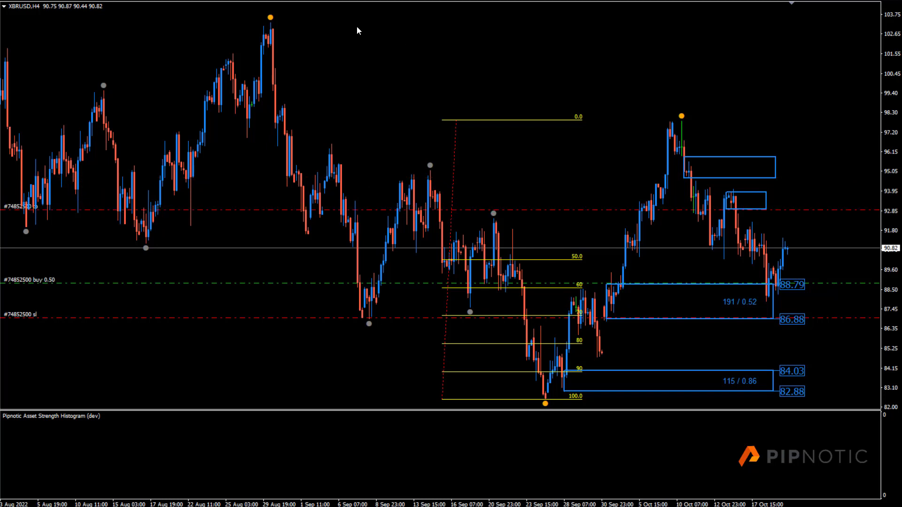
Show XBRUSD on the M30 timeframe and raise the buy trade's stop loss to 88.11
key("m")
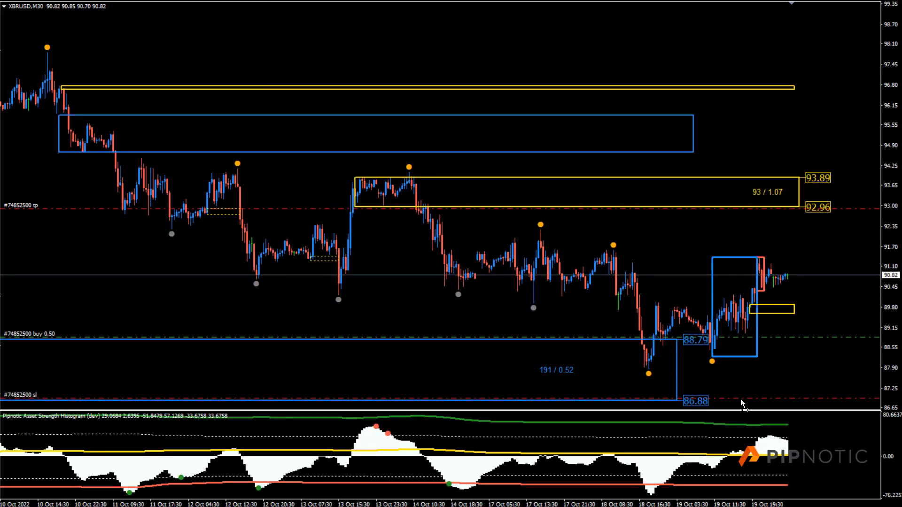
left_click_drag(742, 399, 751, 362)
left_click_drag(893, 371, 899, 324)
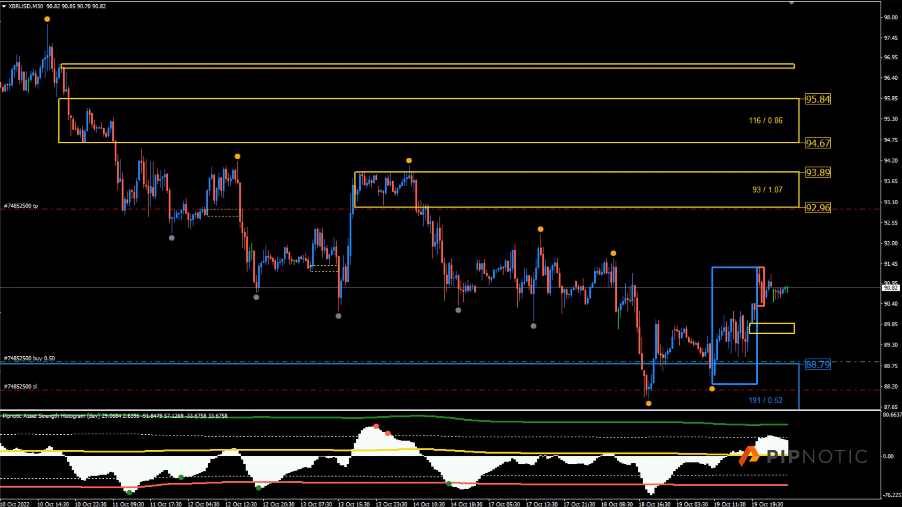
Mark a demand zone from 88.81 to 88.26 at XBRUSD's 19 October low and return the chart to H4
key("plus")
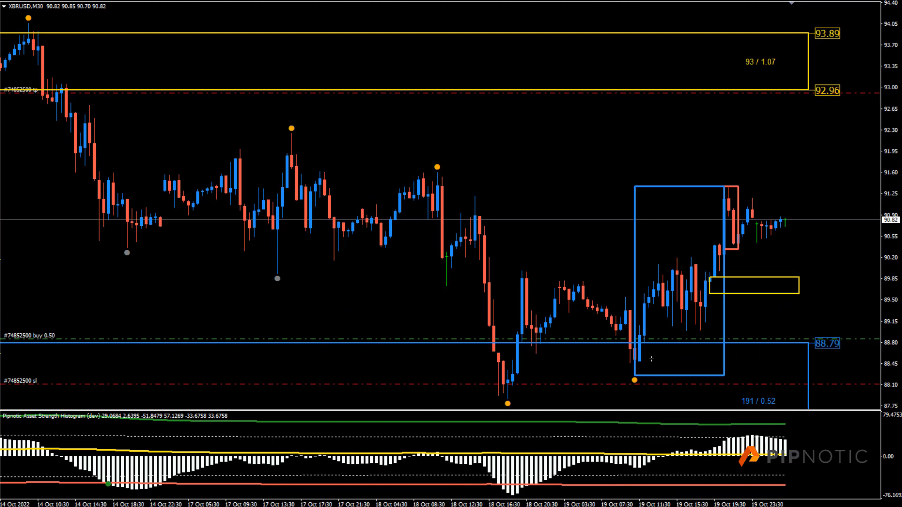
left_click_drag(640, 375, 709, 343)
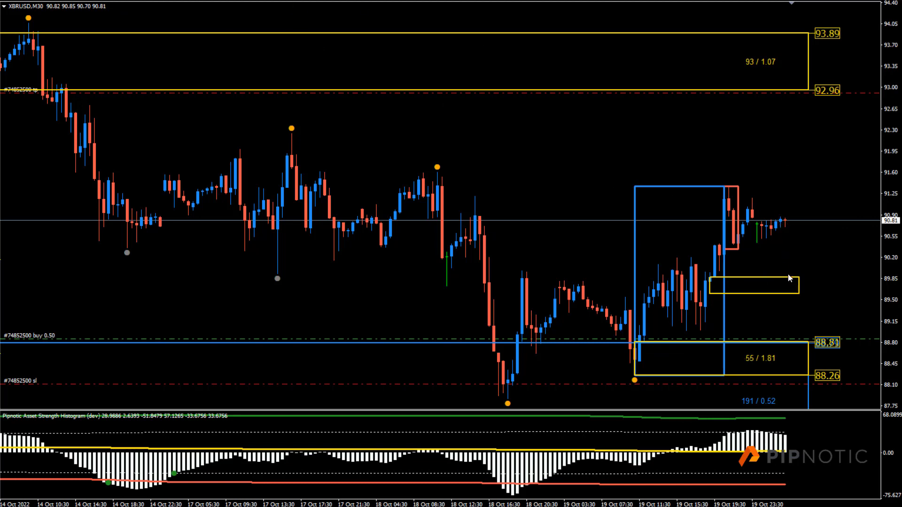
scroll(312, 124, "down", 3)
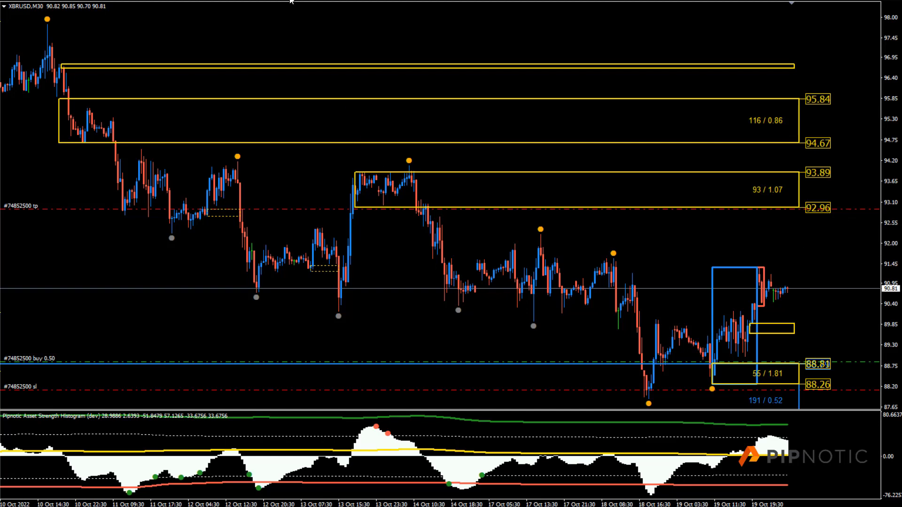
type("H4")
key("Return")
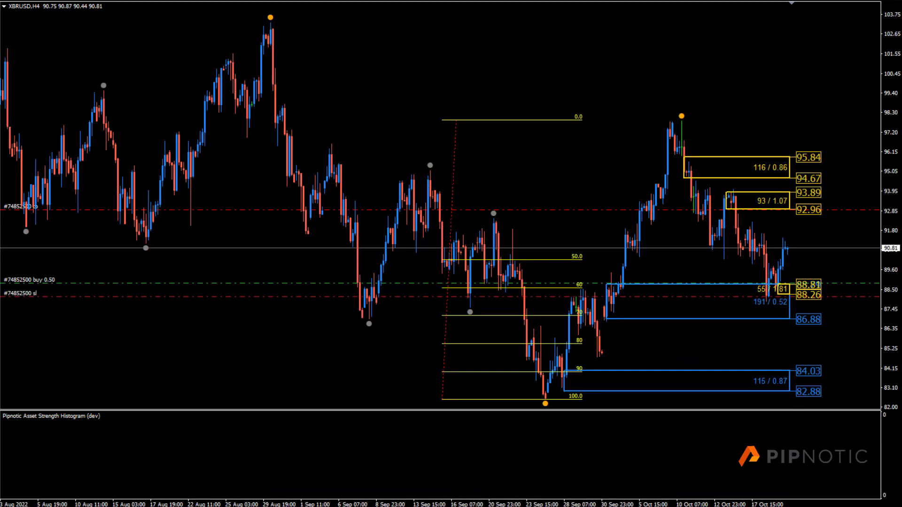
Examine the XAUUSD H4 chart around the demand zone at 1623.29 and check its running buy trade in the open orders list
key("ctrl+Tab")
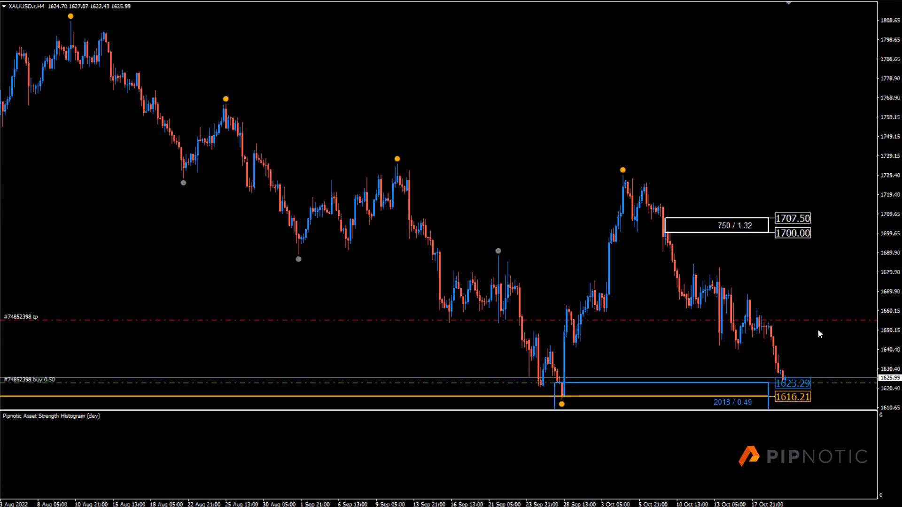
key("plus")
key("plus")
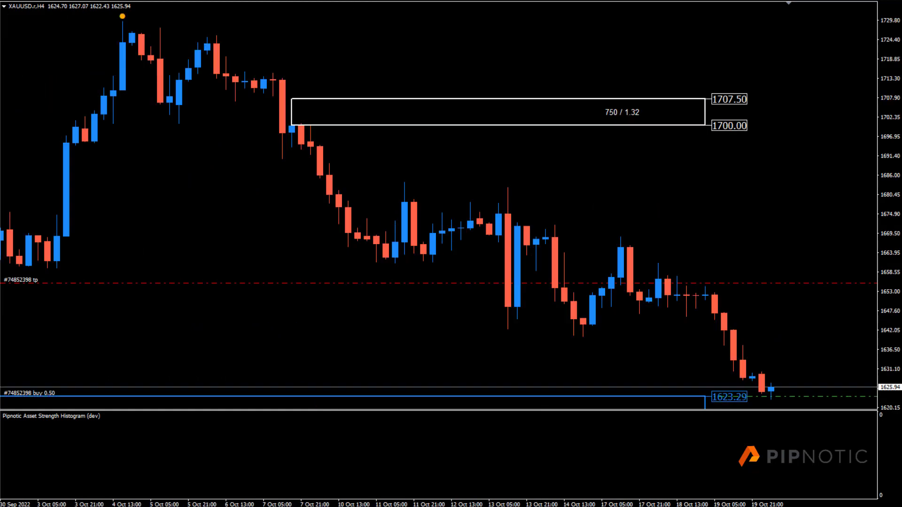
key("ctrl+t")
key("ctrl+t")
key("ctrl+t")
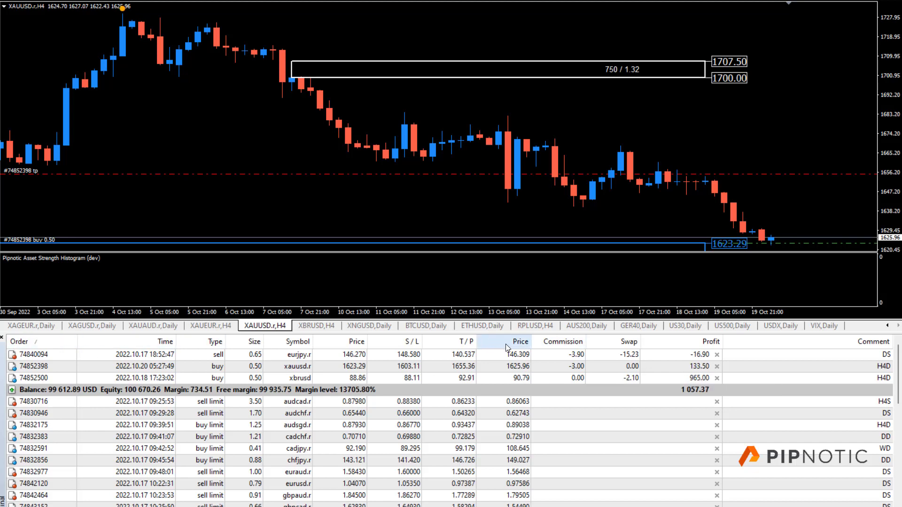
left_click(3, 339)
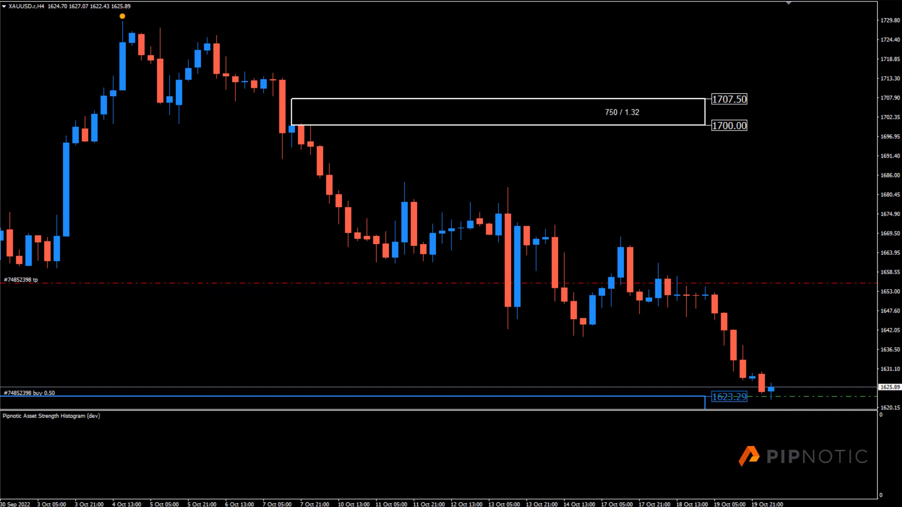
key("minus")
key("minus")
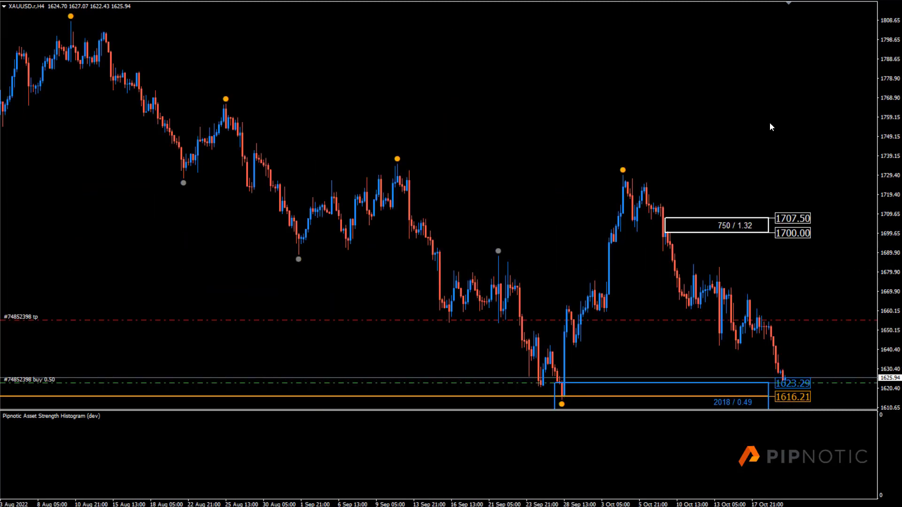
Raise the XAUUSD buy trade's take profit to about 1,679 on the H1 timeframe, then return the chart to H4
left_click_drag(896, 212, 899, 245)
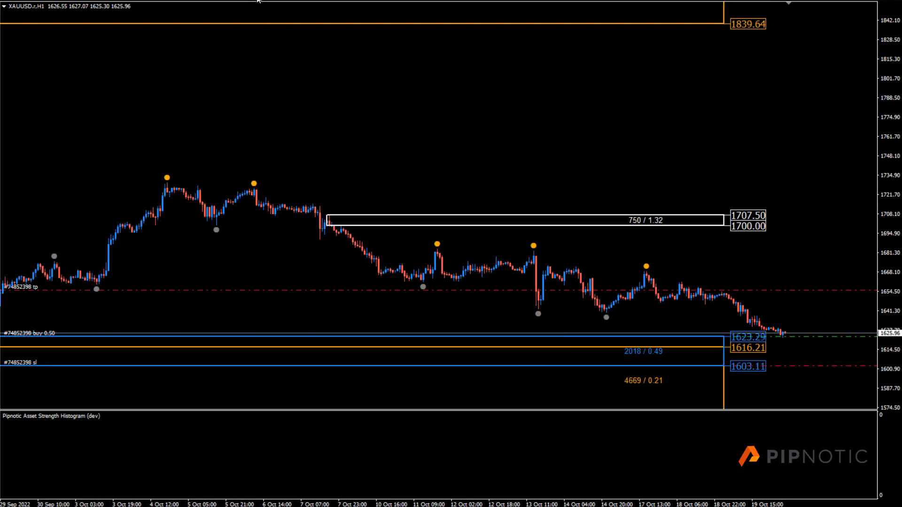
double_click(890, 376)
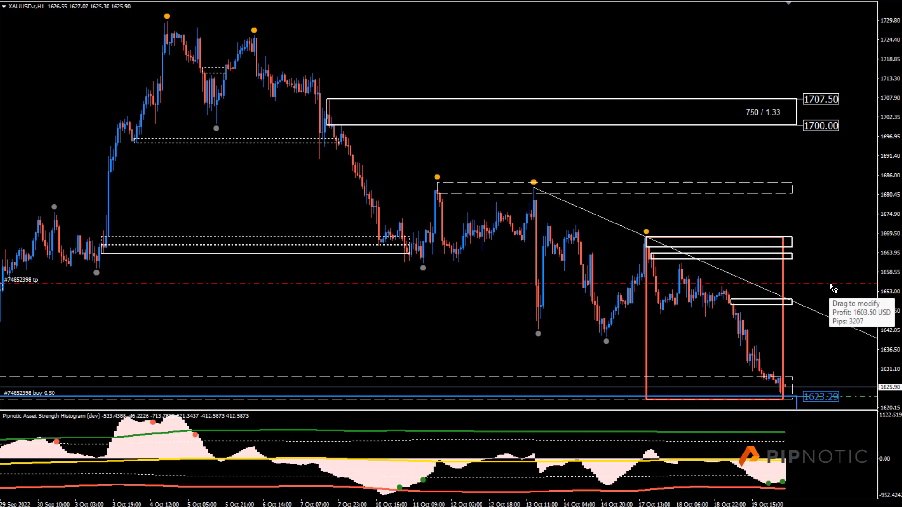
left_click_drag(830, 283, 832, 200)
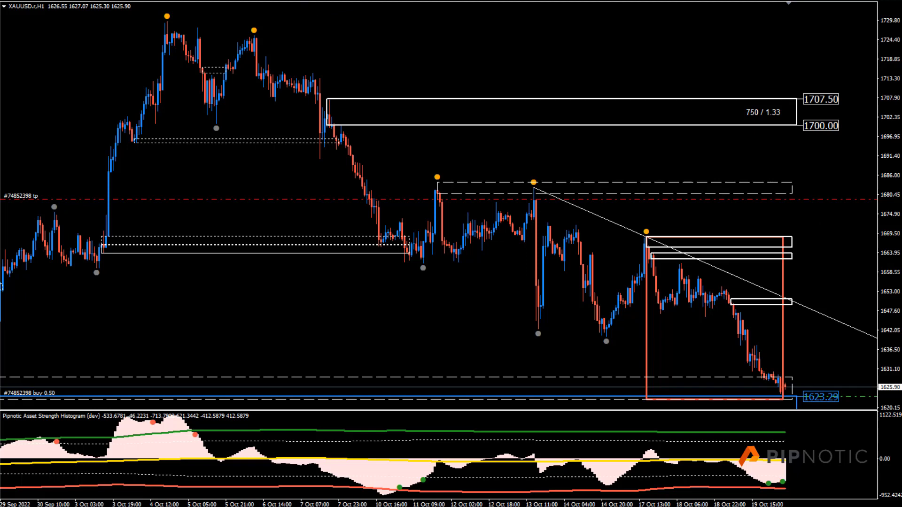
type("H4")
key("Return")
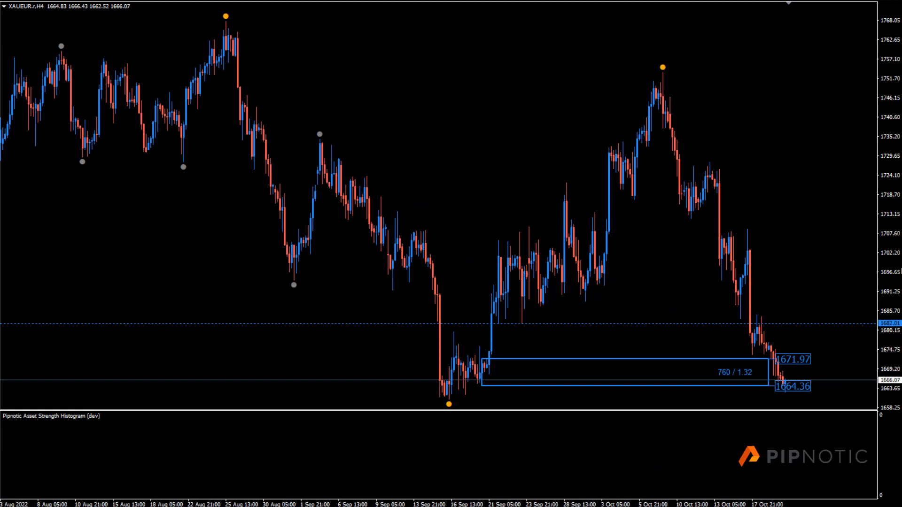
Review the XAUEUR H4 chart around its September demand zone and switch it to the Daily timeframe
left_click_drag(898, 264, 898, 271)
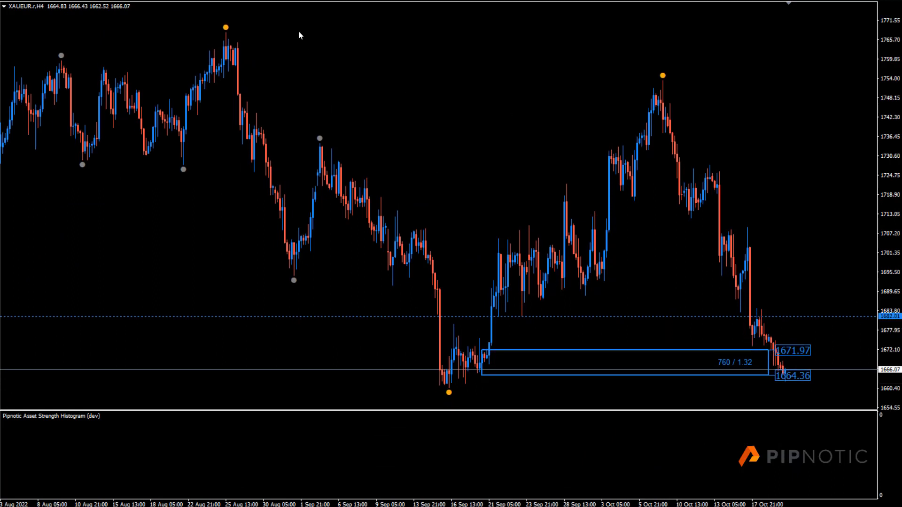
key("d")
key("1")
key("Return")
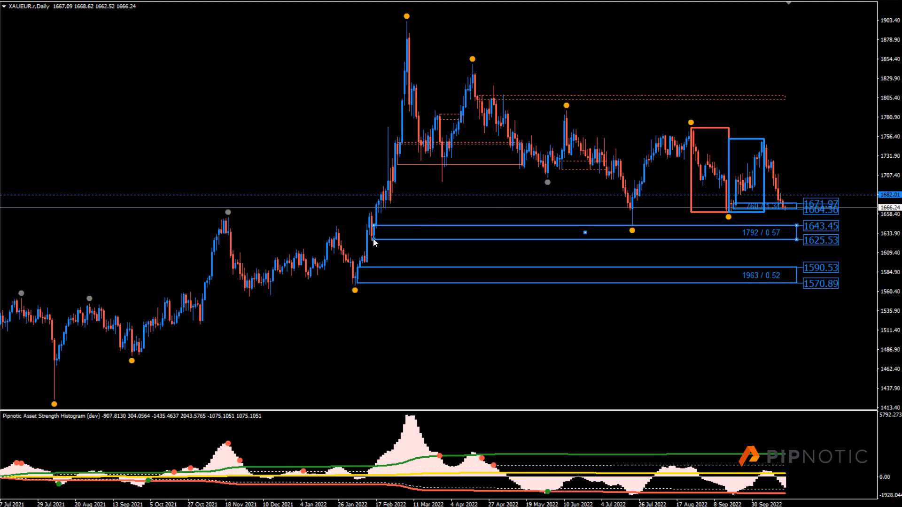
Extend XAUEUR's February 2022 demand zone down to 1613.14 and lower the price alert to 1659.15
left_click_drag(374, 240, 373, 250)
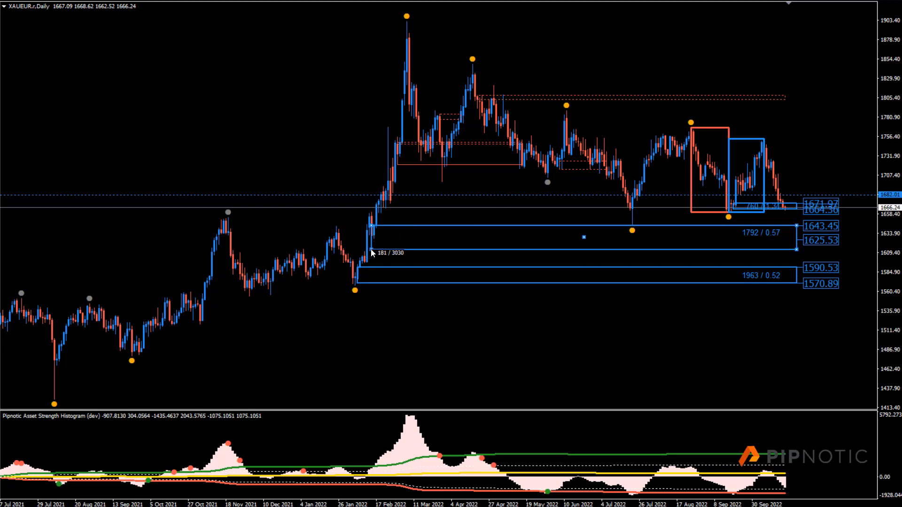
left_click(372, 249)
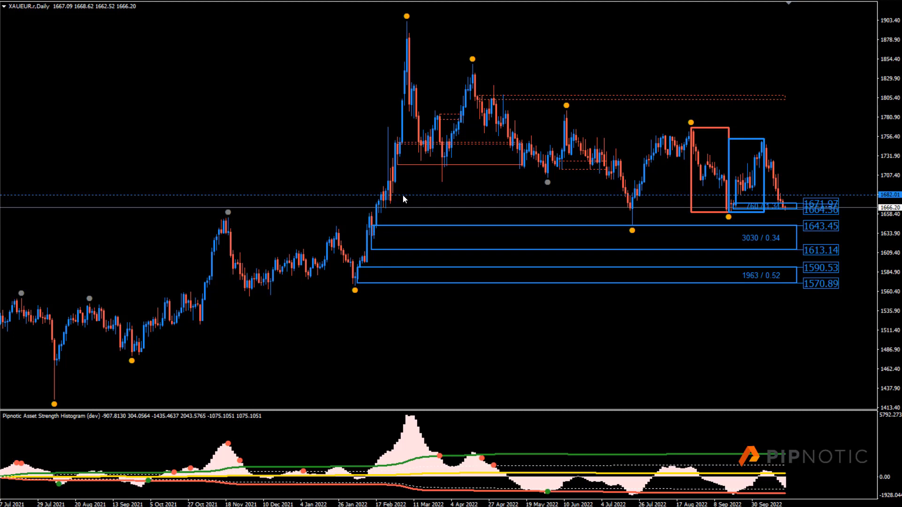
left_click_drag(404, 195, 406, 213)
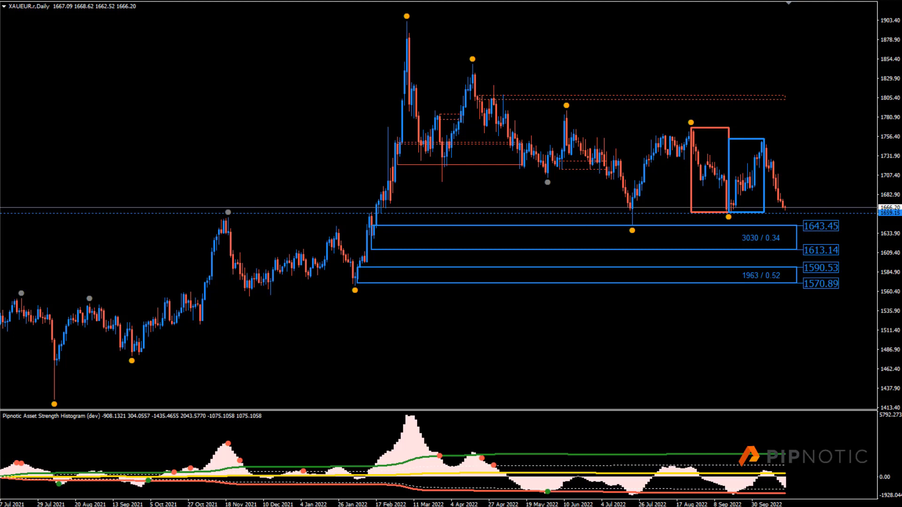
Start a new XAUEUR order with volume 0.34, stop loss 1613.14 and take profit at the market price of 1666.18
key("F9")
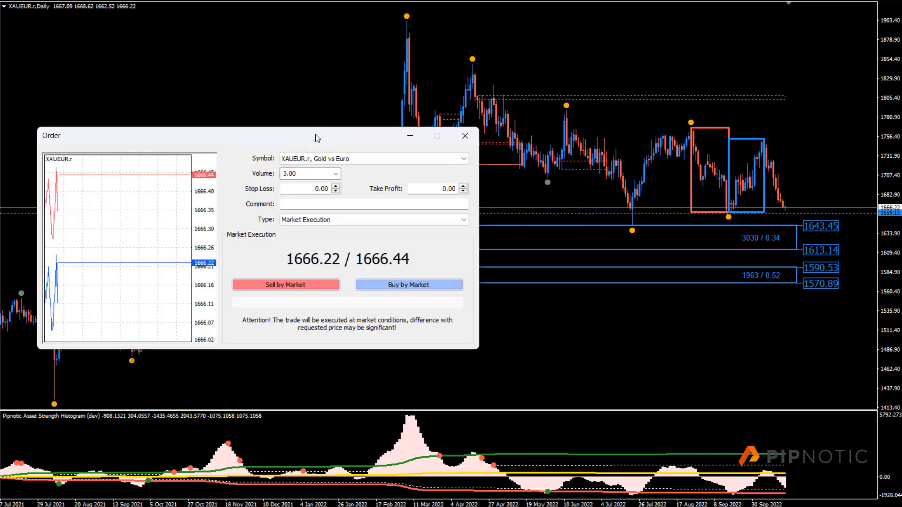
left_click_drag(317, 138, 496, 251)
left_click(482, 286)
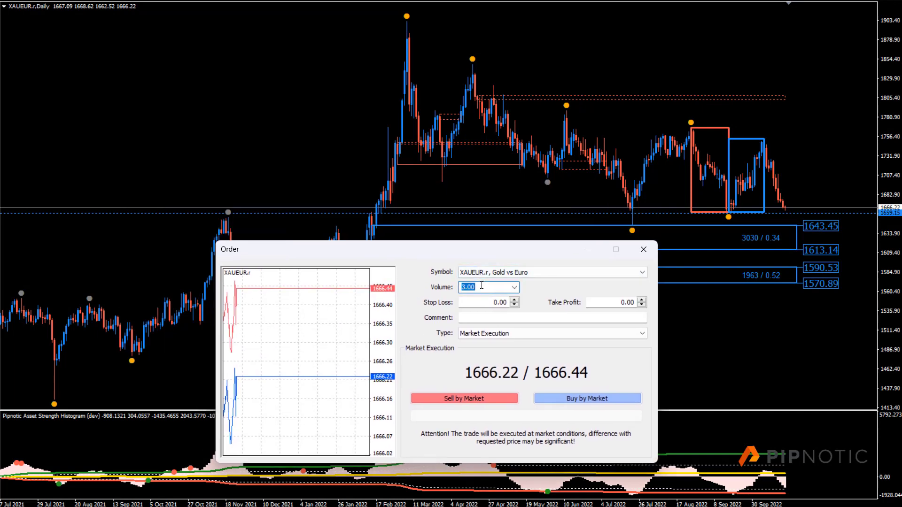
type("0.3")
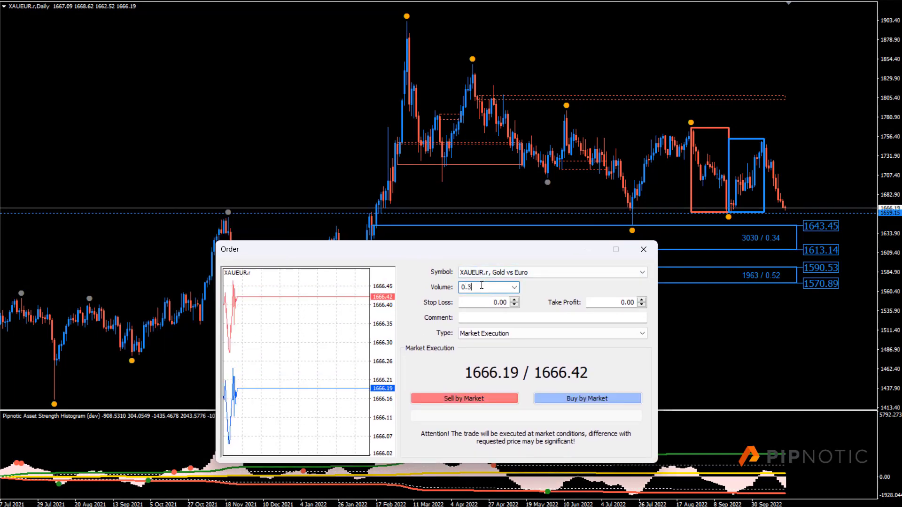
type("4")
key("Tab")
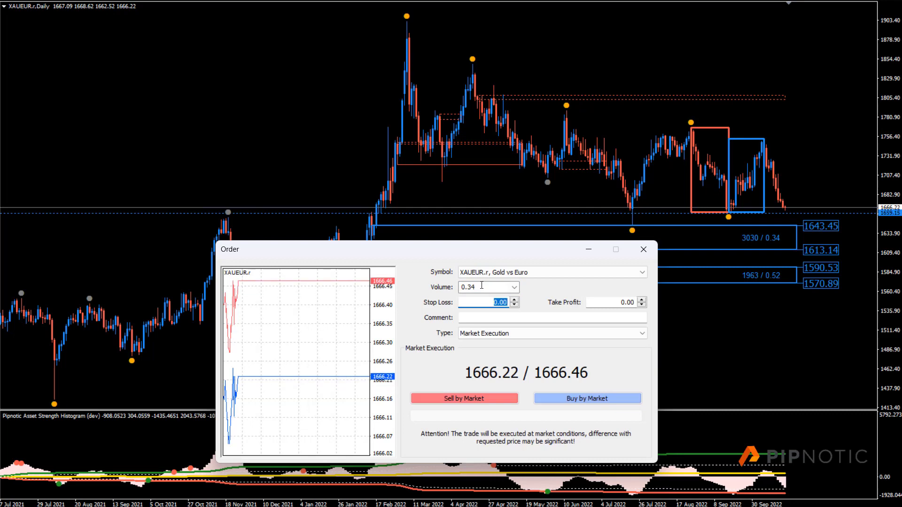
type("1600")
type("613")
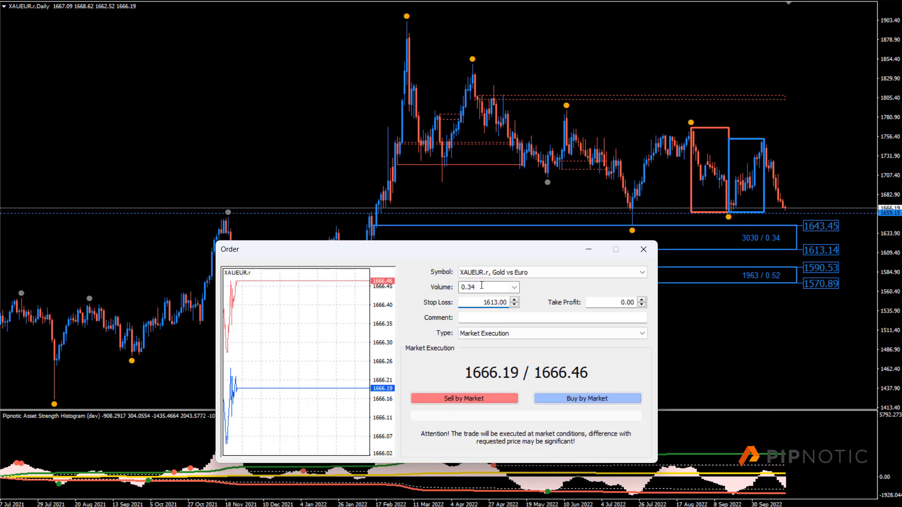
type("14")
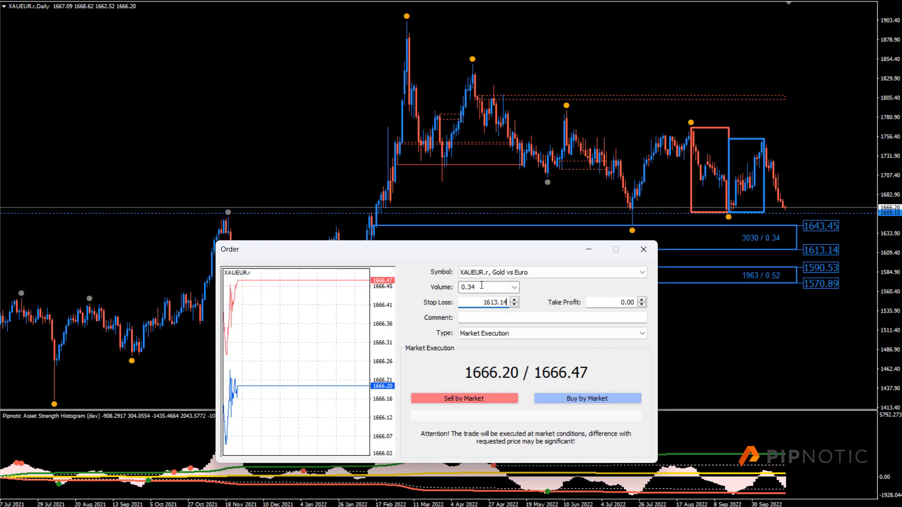
left_click(641, 300)
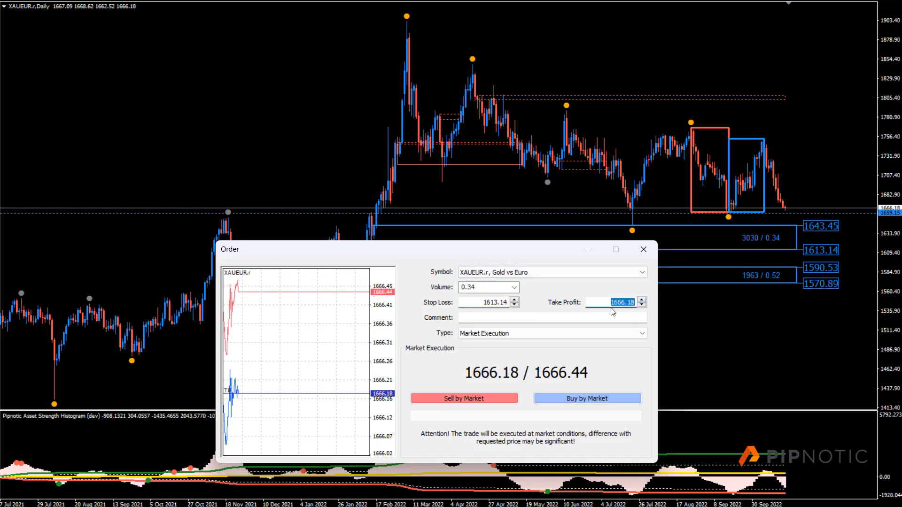
Add the comment 4D, make it a pending Buy Limit at about 1643, the demand zone's upper edge, and place it
left_click(596, 314)
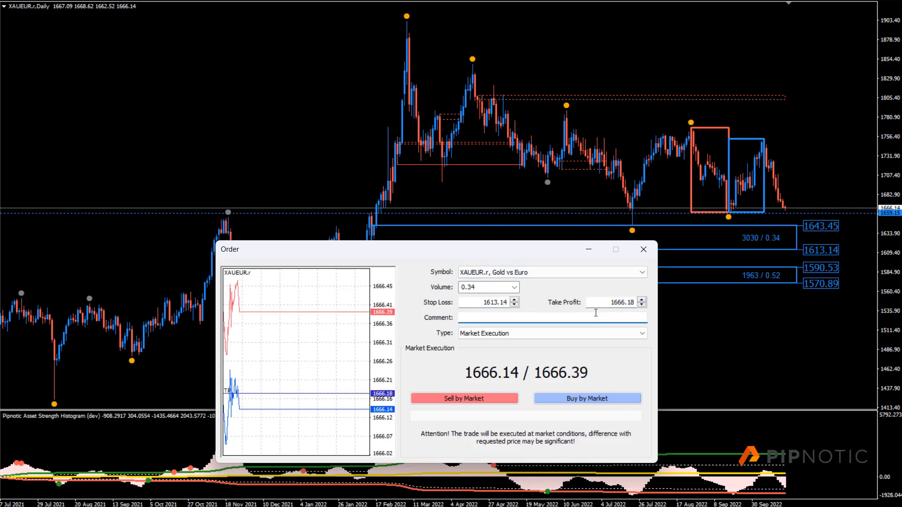
type("4D")
key("Tab")
key("Down")
key("Tab")
key("Tab")
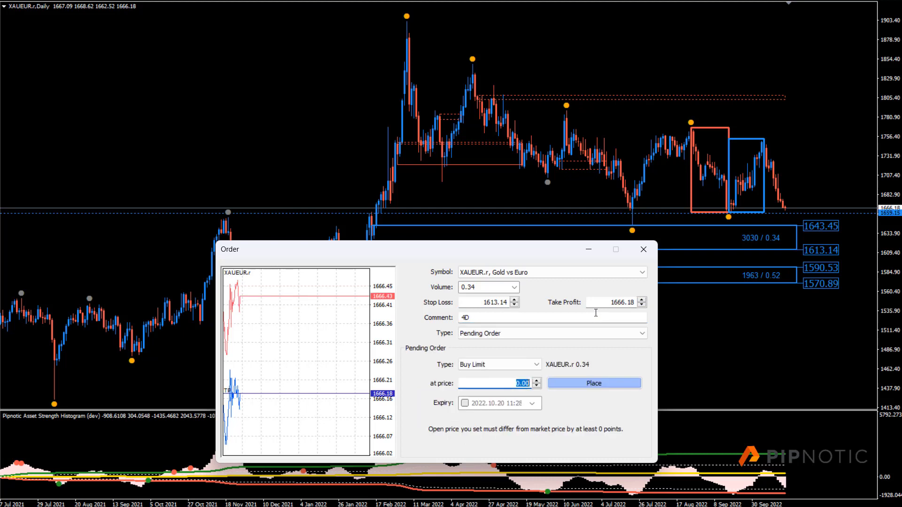
type("1")
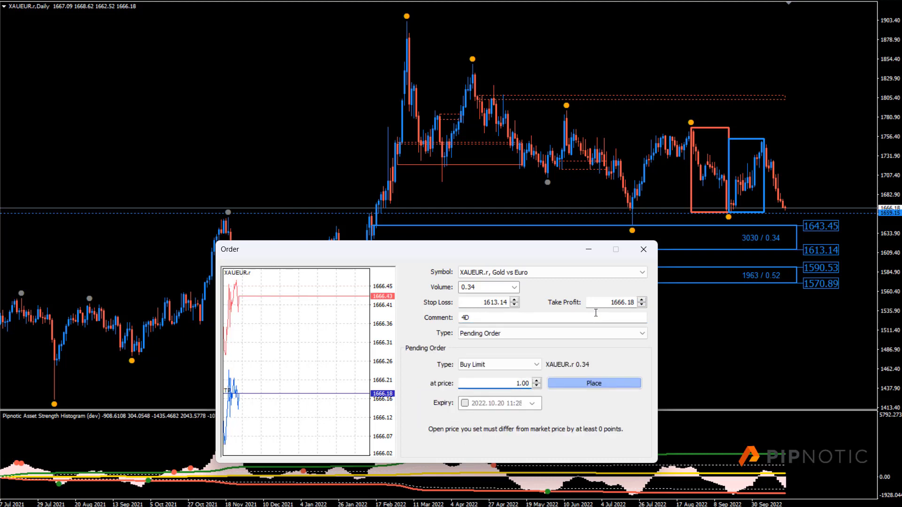
type("643")
left_click(564, 386)
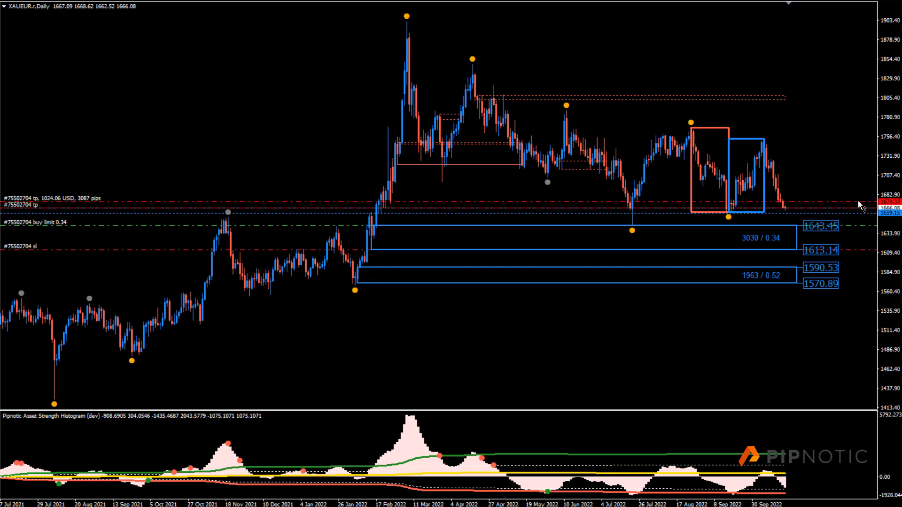
Raise the XAUEUR buy limit's take profit to about 1,683, refining it on the H4 timeframe
left_click_drag(862, 208, 861, 201)
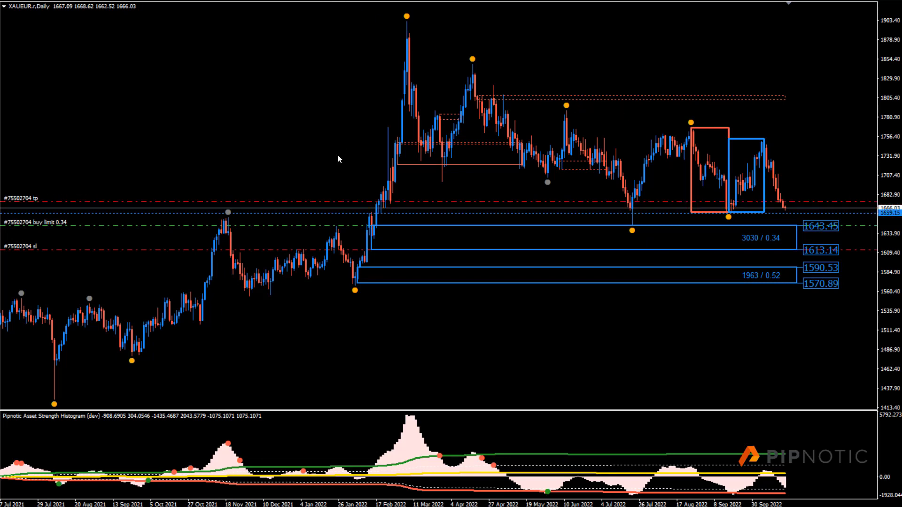
key("Down")
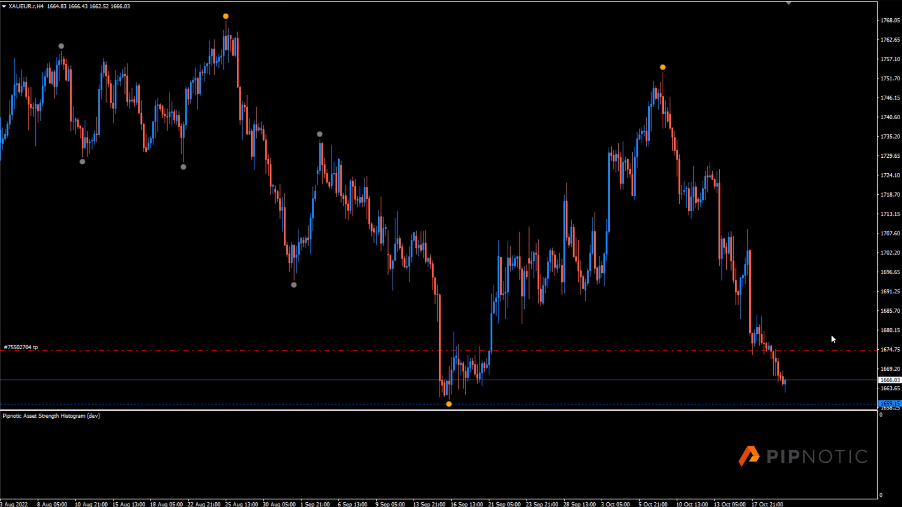
left_click_drag(825, 349, 832, 319)
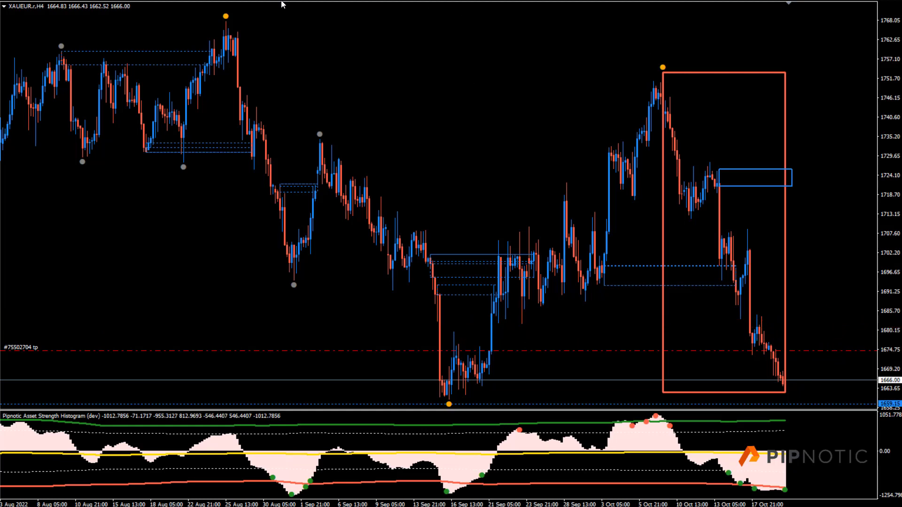
Raise the take profit to about 1,696 on Daily using a Fibonacci retracement from the October high to the demand zone, then delete the retracement
key("d")
key("1")
key("Return")
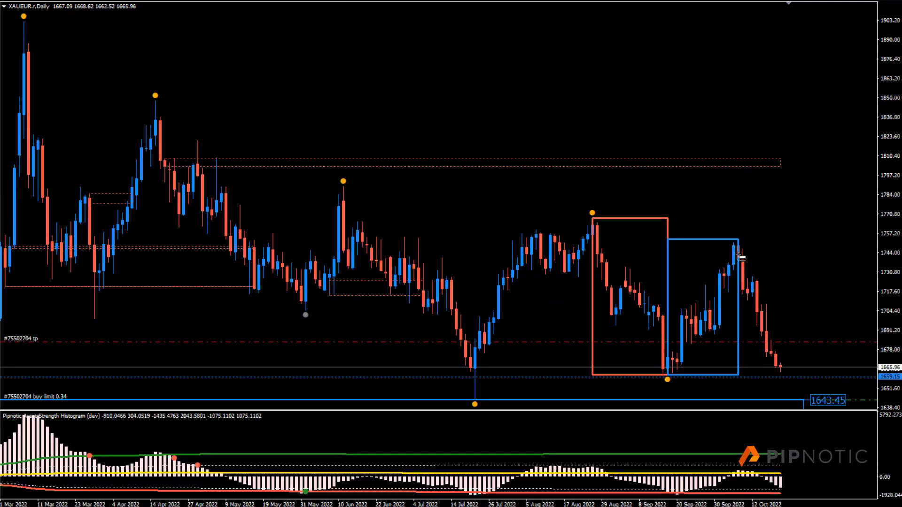
left_click_drag(740, 258, 770, 401)
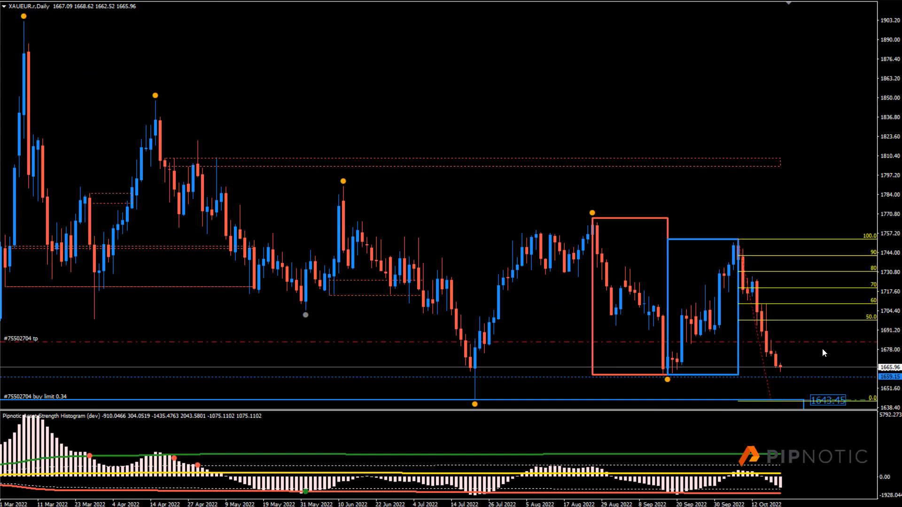
left_click_drag(821, 342, 824, 323)
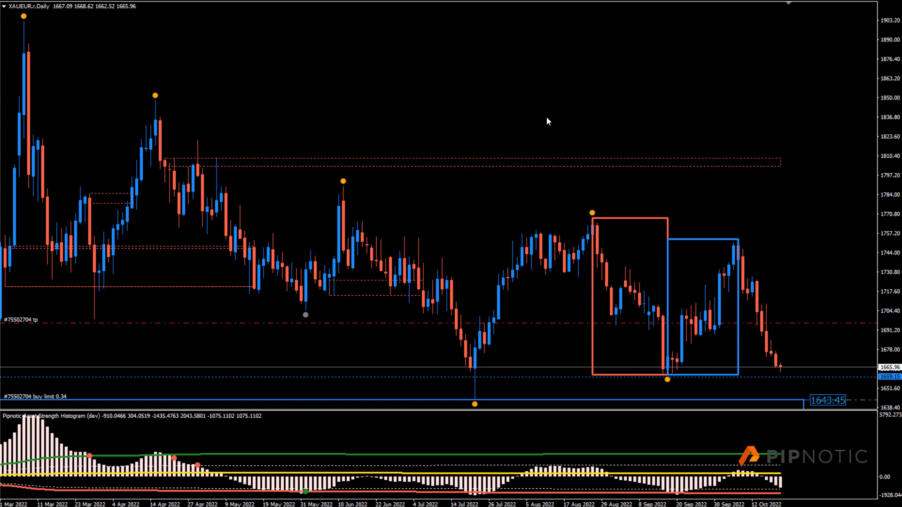
key("Delete")
Check XAUEUR's take profit level against the H4 price action, then return the chart to the Daily timeframe
left_click(288, 0)
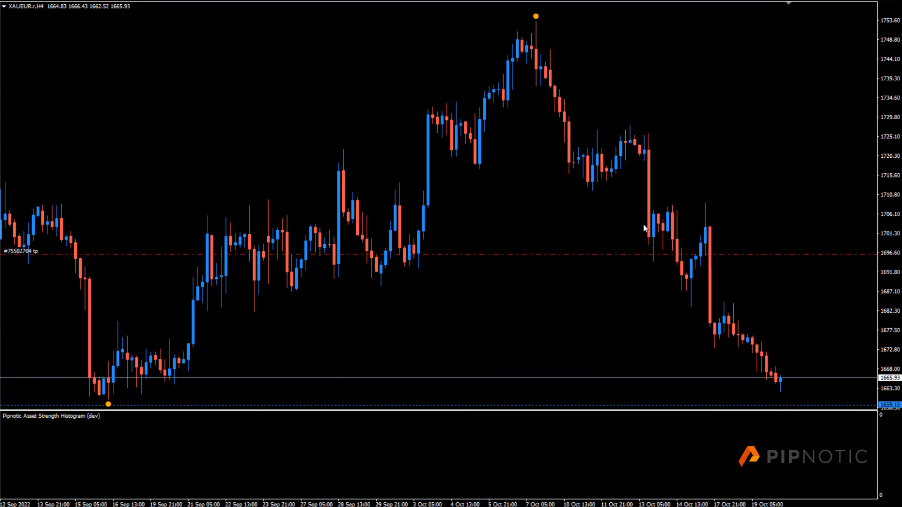
mouse_move(885, 191)
left_mouse_down()
mouse_move(891, 332)
mouse_move(886, 291)
mouse_move(471, 14)
left_mouse_up()
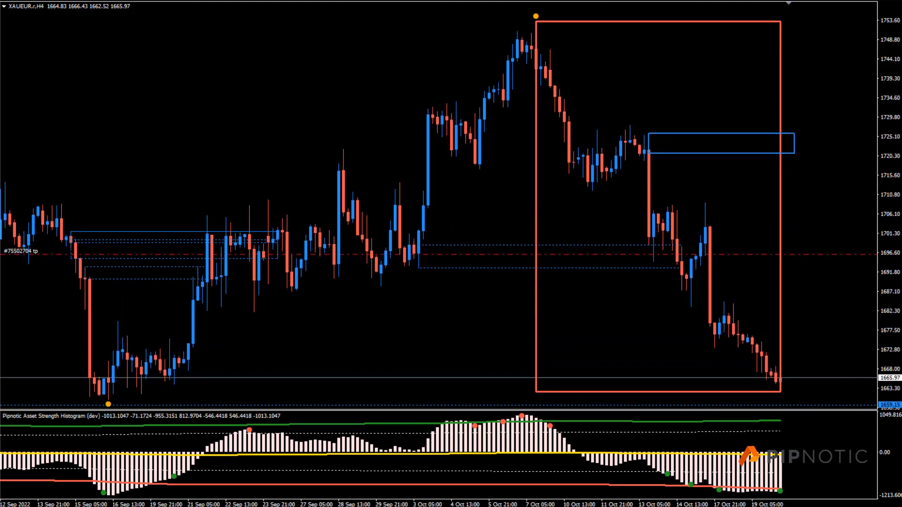
key("minus")
type("d1")
key("Return")
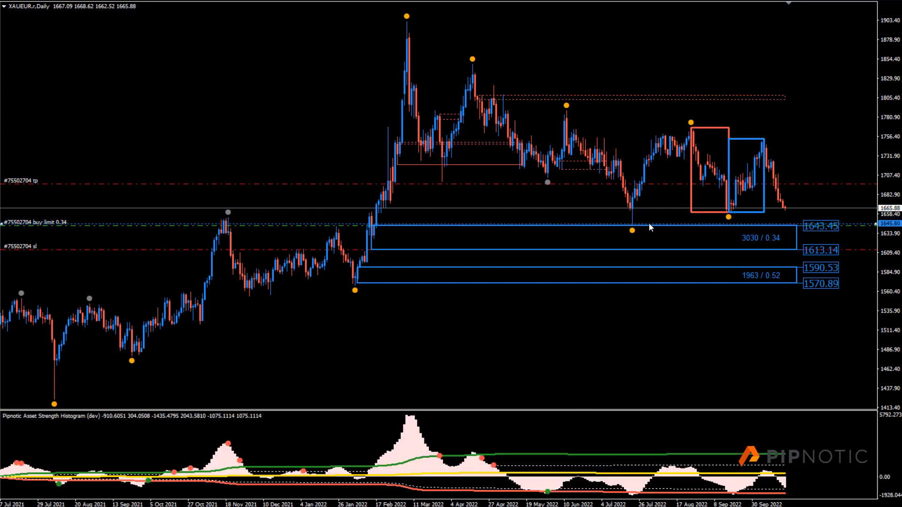
Remove XAUEUR's price alert line near the buy limit order
left_click_drag(649, 224, 655, 210)
mouse_move(630, 229)
left_click_drag(416, 225, 417, 226)
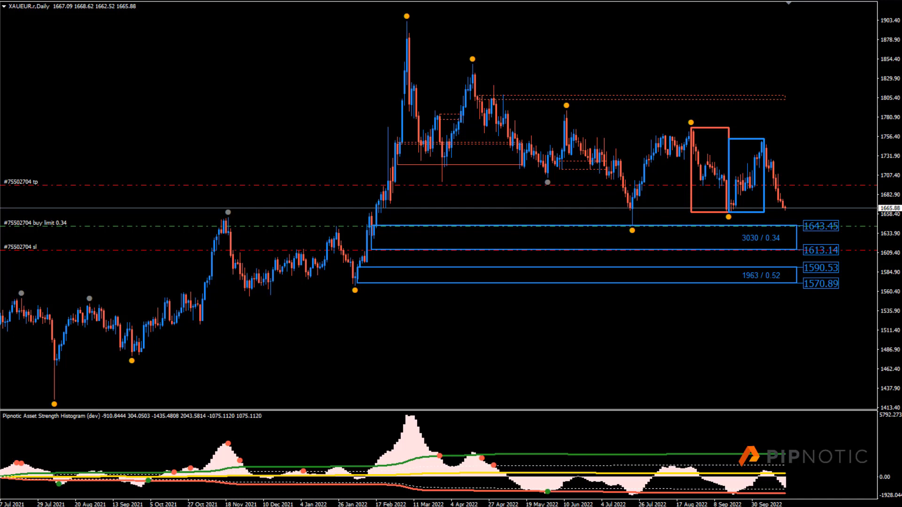
On the XAUAUD Daily chart, extend the lower zone back toward the September low and down to about 2,501
key("ctrl+Tab")
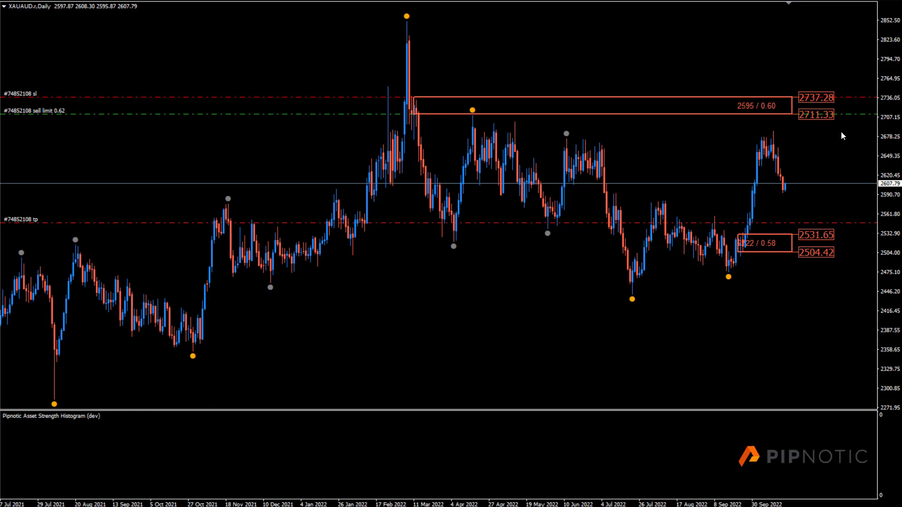
double_click(740, 239)
left_click_drag(738, 252, 733, 234)
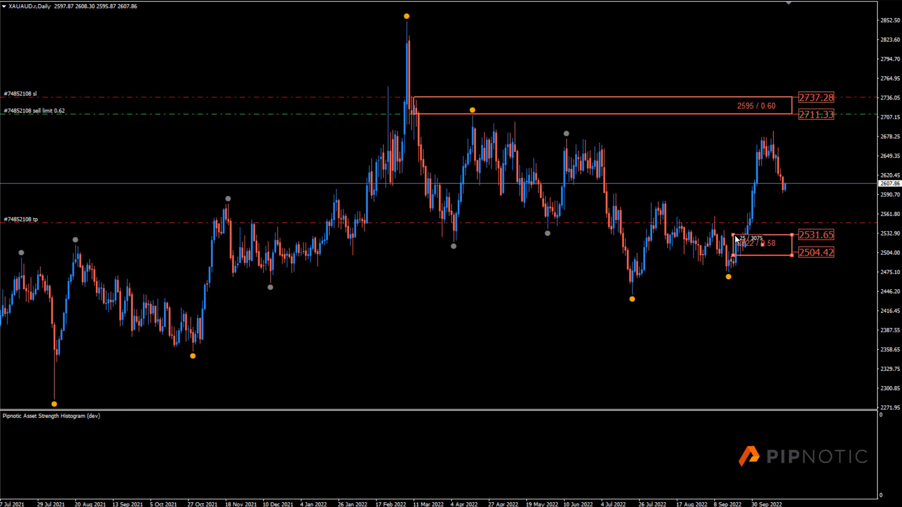
double_click(734, 235)
Switch to the XAGUSD chart on the Weekly timeframe and draw a demand zone from 15.404 to 14.429 at the 2020 rally's base
key("ctrl+F6")
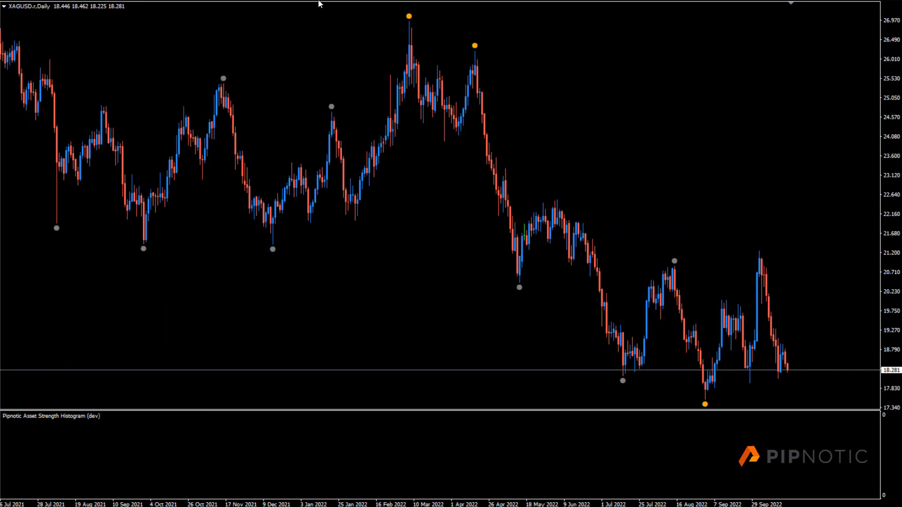
key("w")
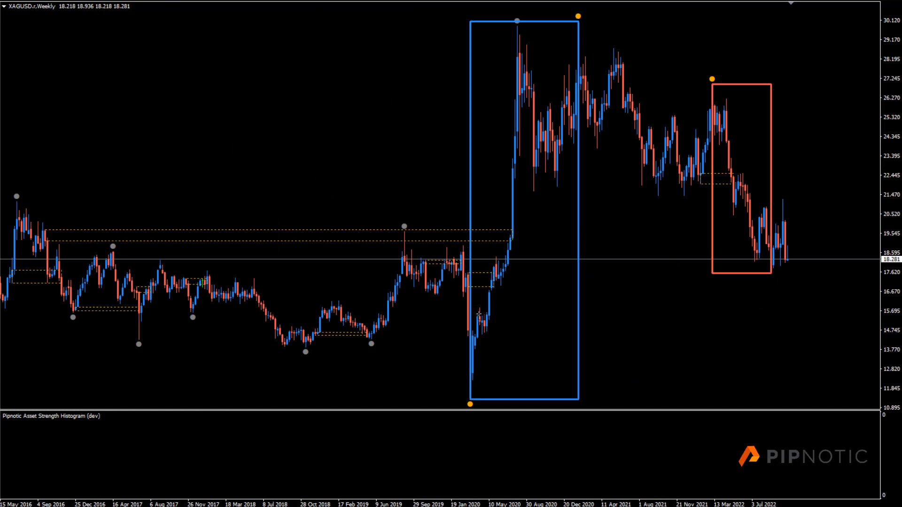
left_click_drag(478, 313, 513, 337)
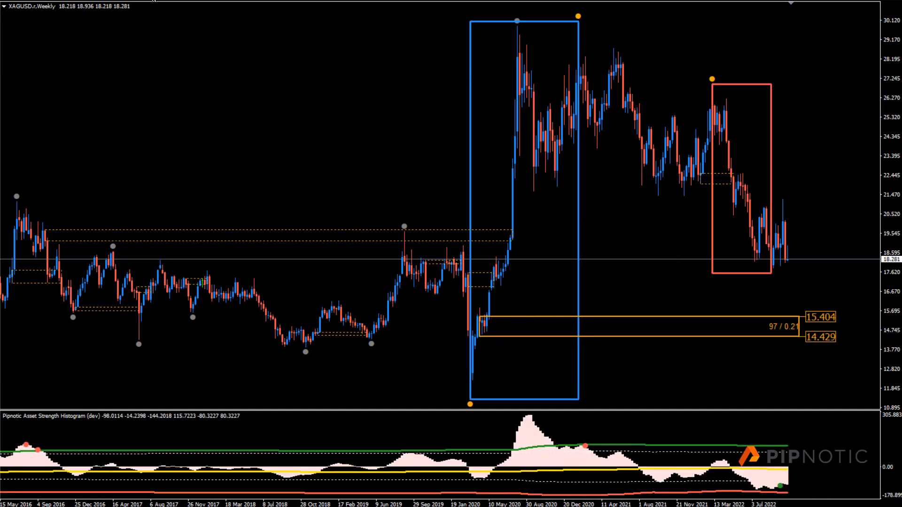
Check the XAGUSD zone with a temporary Fibonacci retracement over the 2020 rally, then extend the zone down to 13.585
left_click_drag(470, 396, 506, 22)
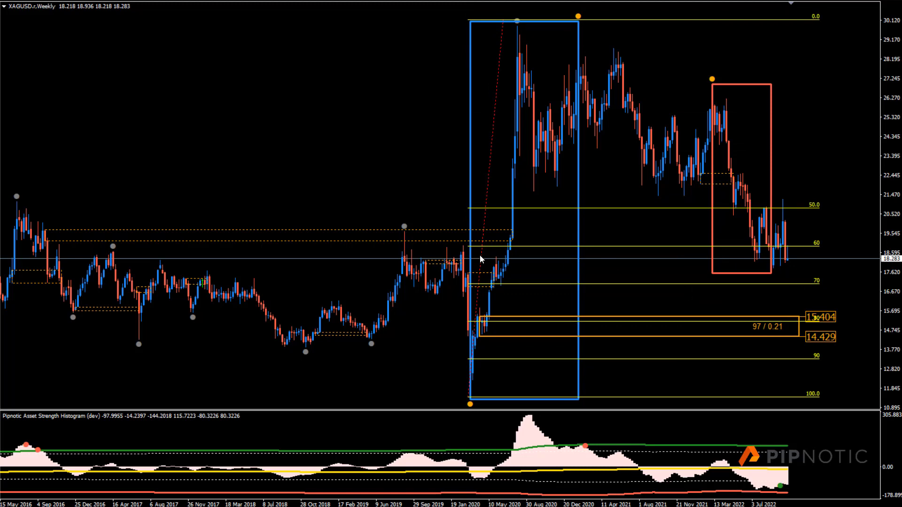
key("Delete")
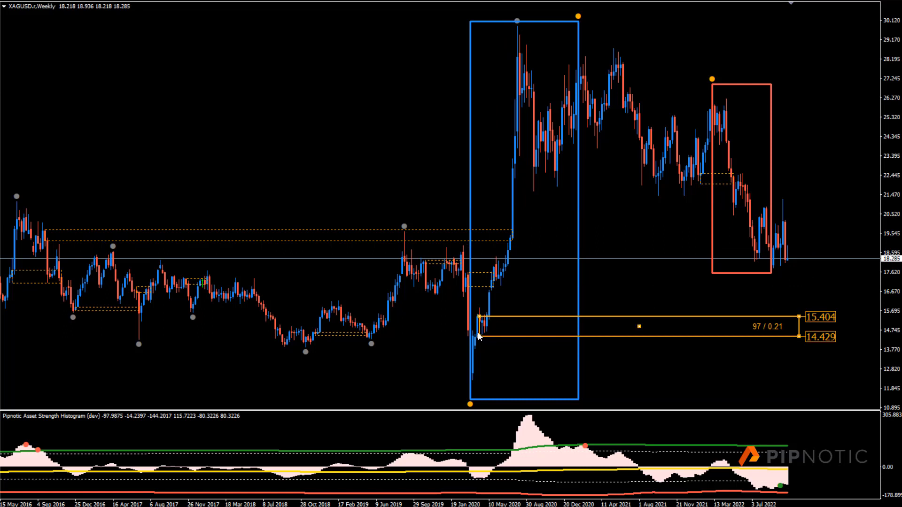
left_click_drag(481, 336, 477, 353)
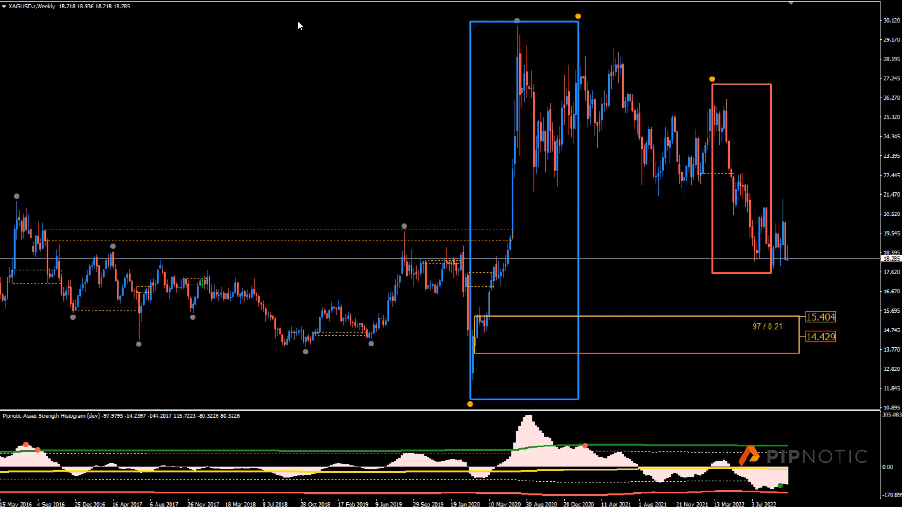
Start a new XAGUSD order with volume 0.11, stop loss 13.590 and take profit at the market price of 18.285
key("F9")
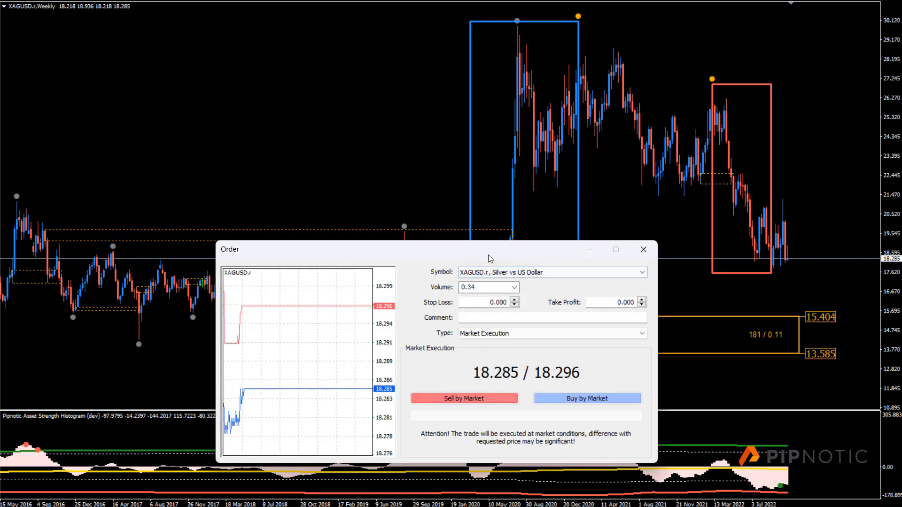
left_click_drag(491, 249, 347, 56)
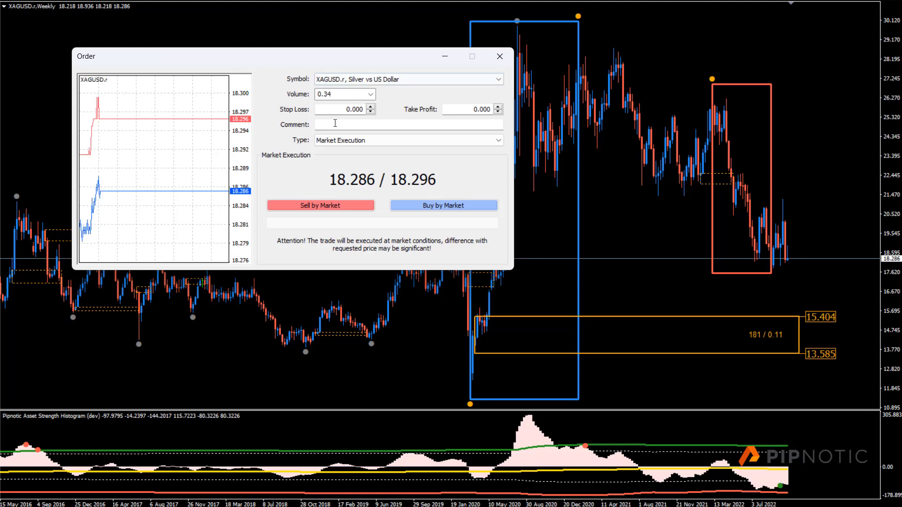
double_click(347, 94)
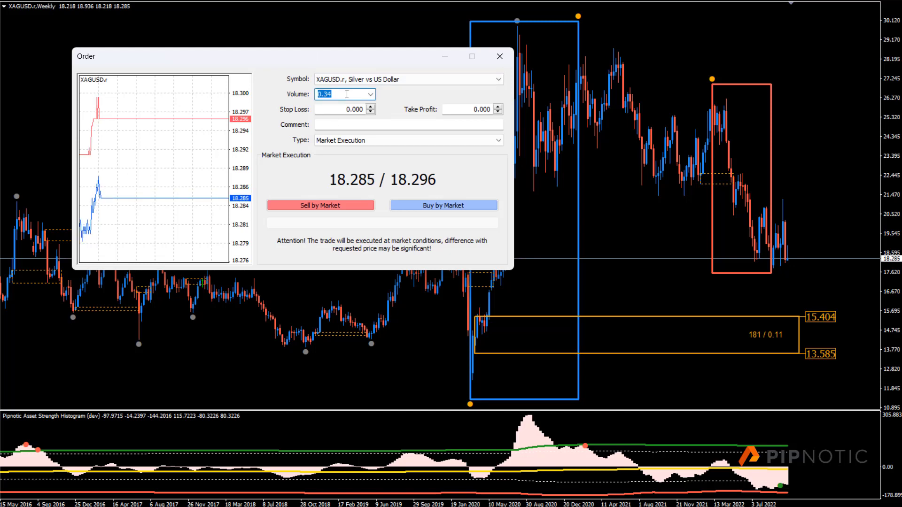
type("0.11")
double_click(362, 108)
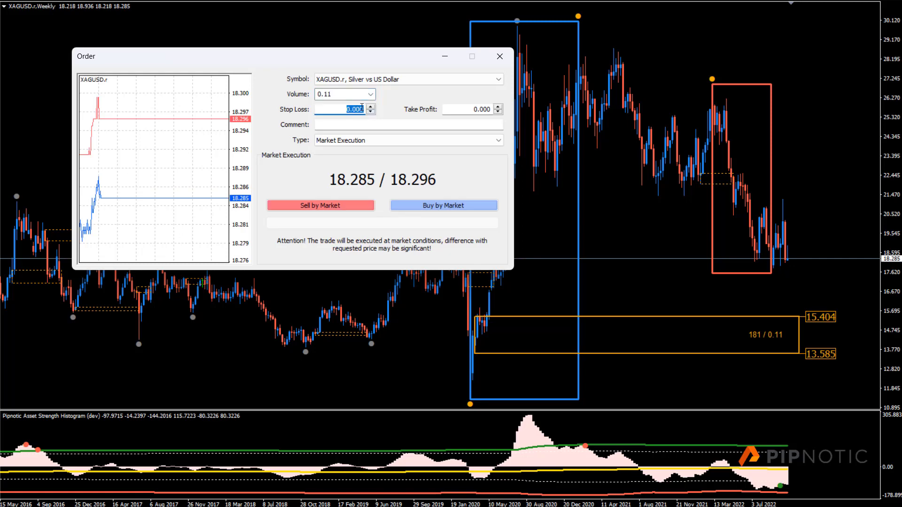
type("13.5")
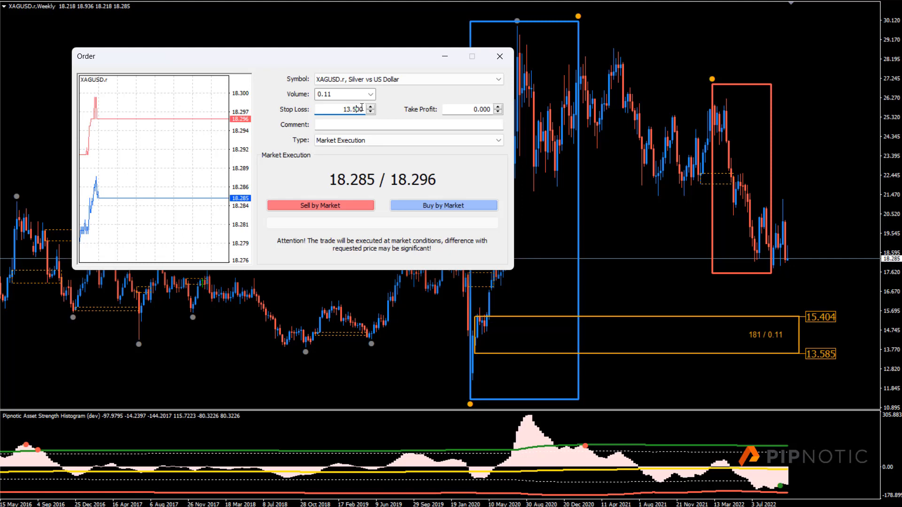
type("9")
left_click(498, 107)
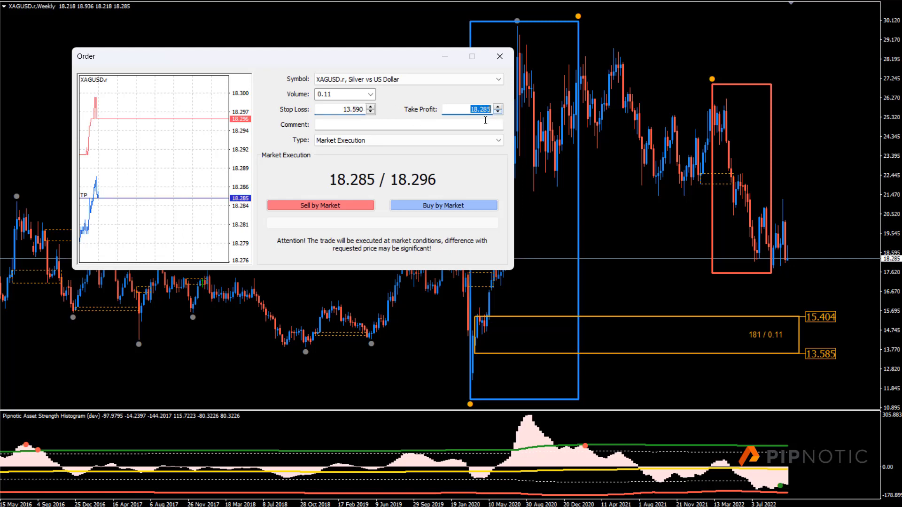
Place the XAGUSD order as a buy limit at 15.410 with comment WD, and raise its take profit to about 19.3
left_click(480, 124)
type("WD")
key("Tab")
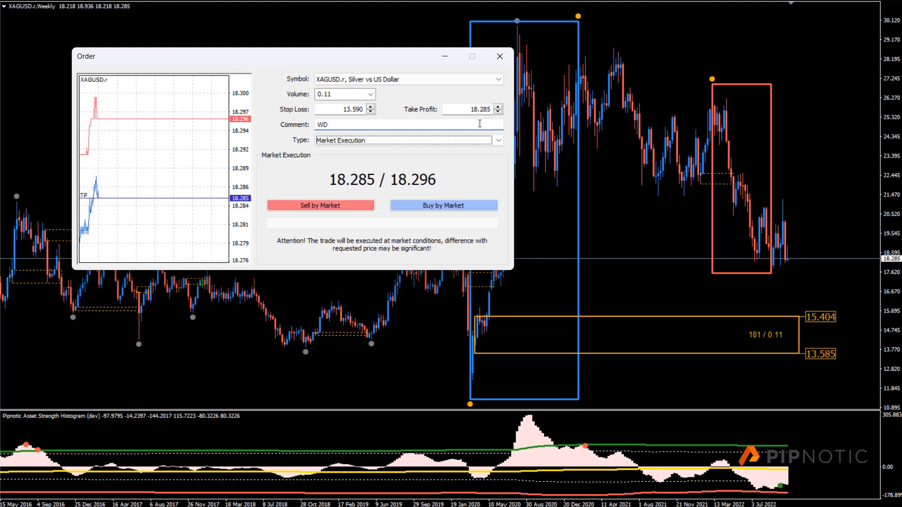
key("Down")
key("Tab")
key("Tab")
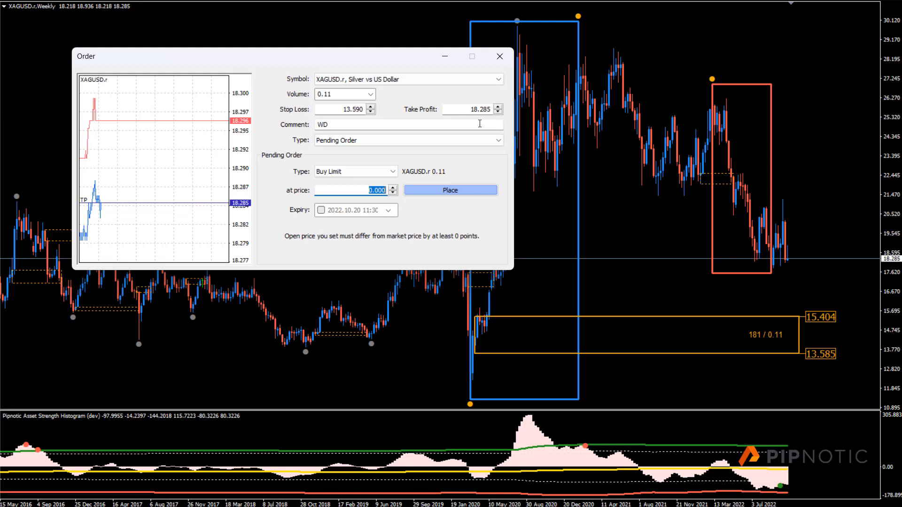
type("15.")
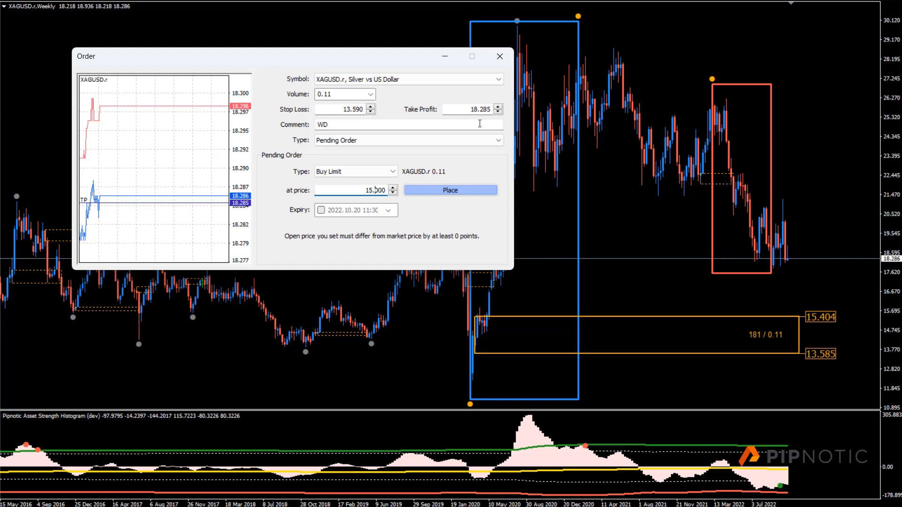
type("410")
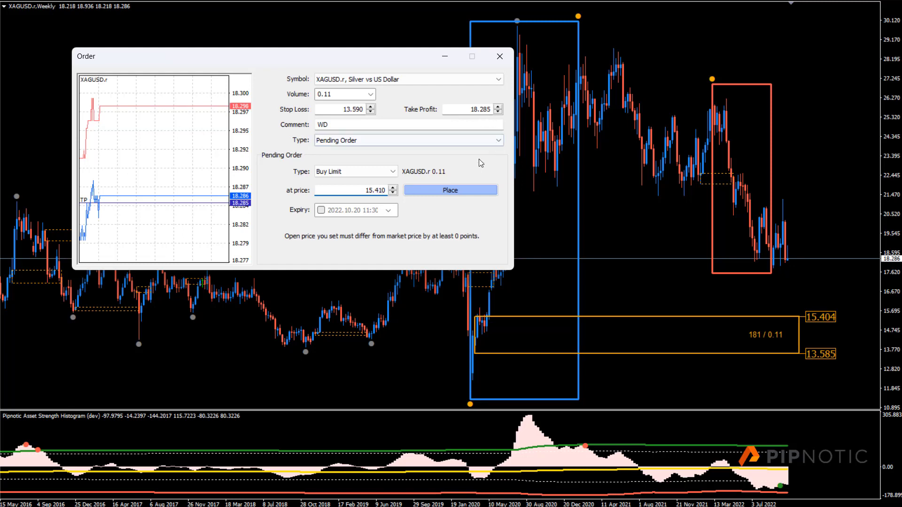
left_click(459, 189)
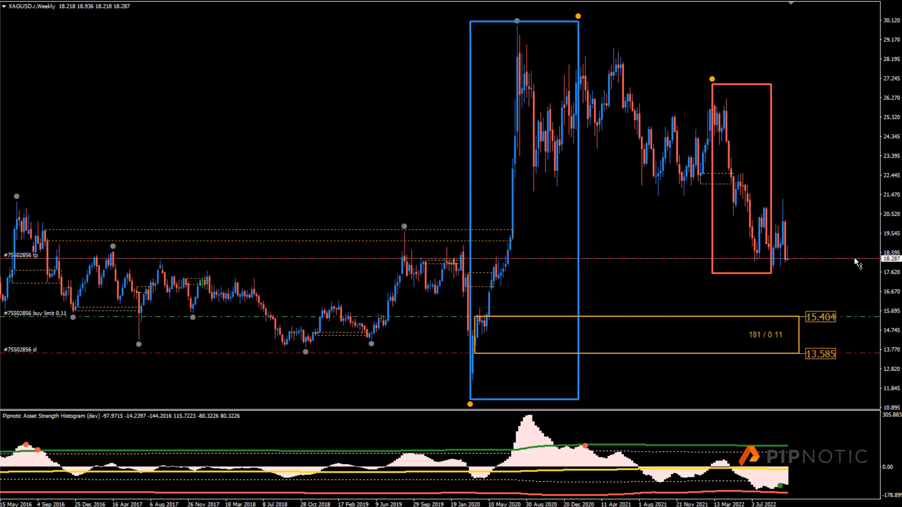
left_click_drag(856, 258, 860, 238)
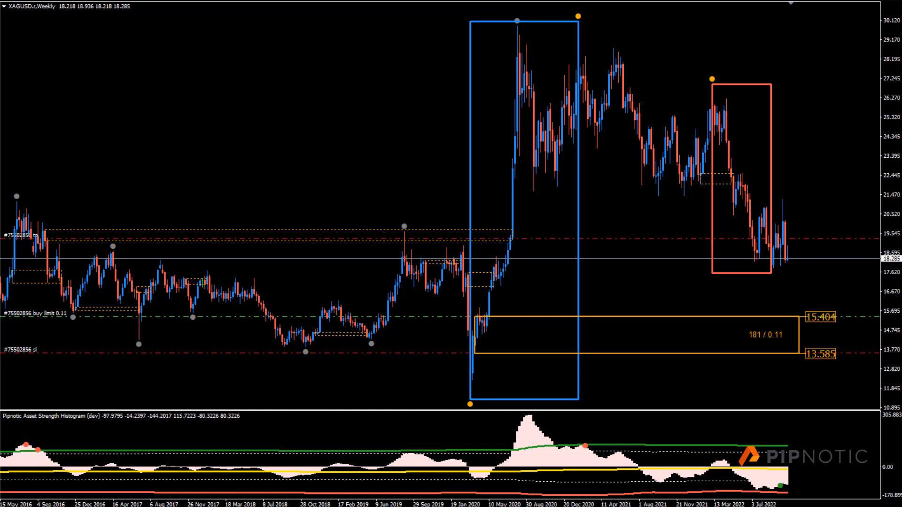
Switch to the XAGEUR chart on the Weekly timeframe and extend the demand zone below 17.072 down to 16.381
key("ctrl+Tab")
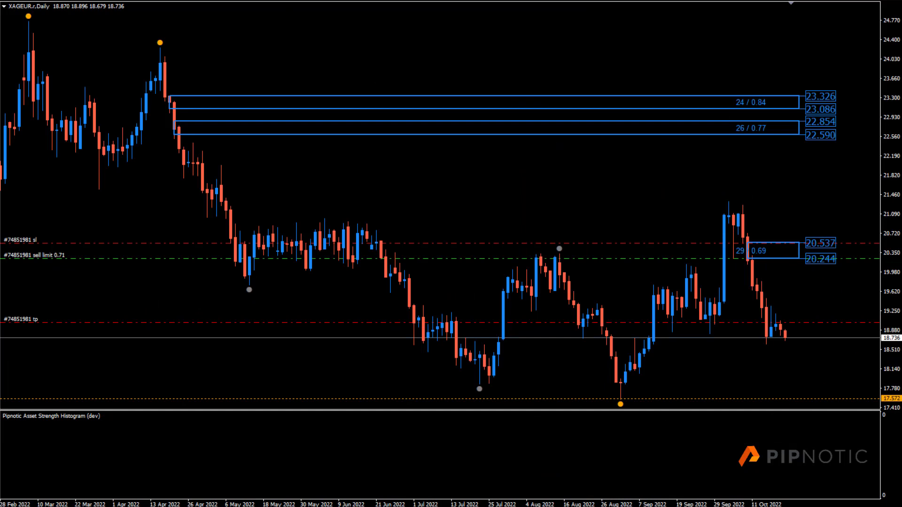
key("ctrl+Tab")
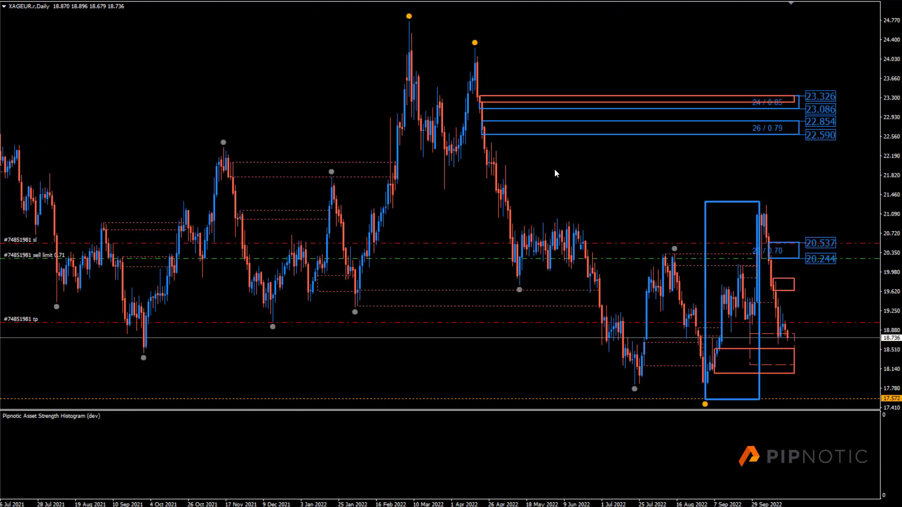
mouse_move(887, 242)
left_mouse_down()
mouse_move(876, 348)
mouse_move(878, 130)
left_mouse_up()
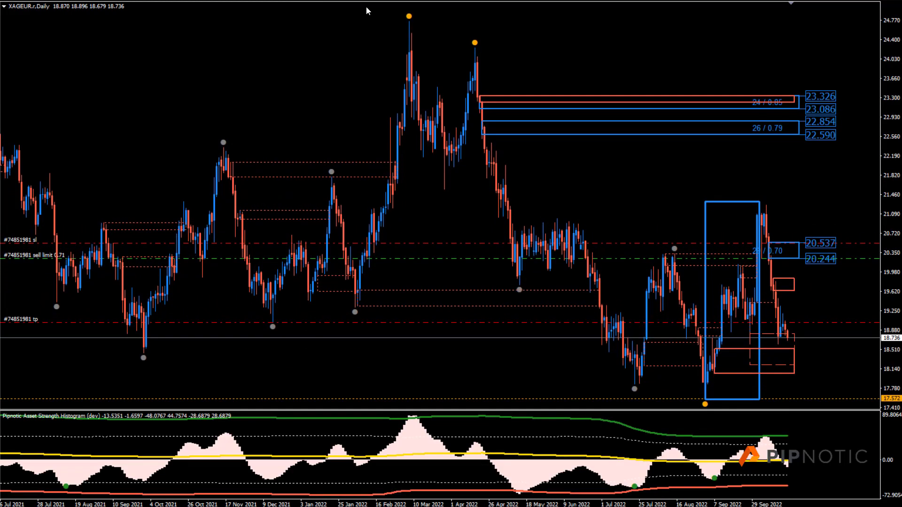
key("w")
key("1")
key("Return")
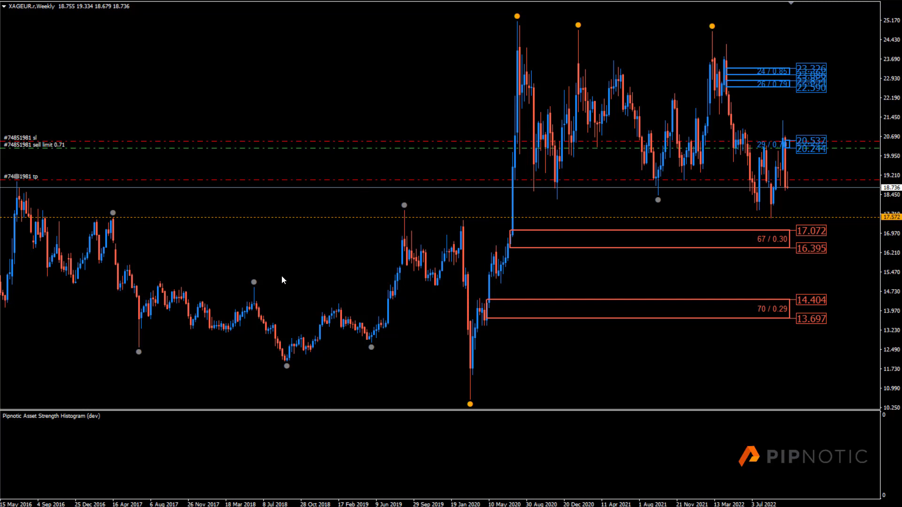
double_click(511, 248)
mouse_move(511, 248)
left_mouse_down()
mouse_move(532, 249)
mouse_move(512, 253)
left_mouse_up()
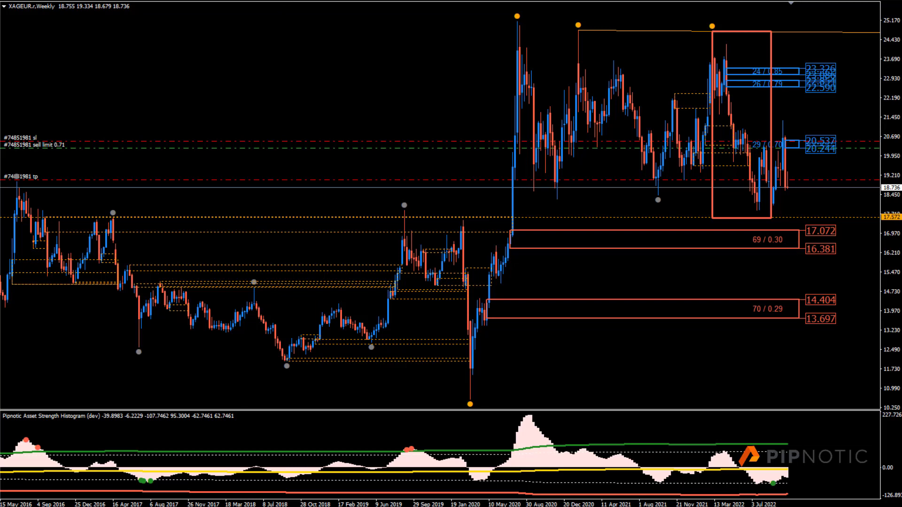
On the XAGEUR Daily chart, extend the July 2020 demand zone down to 16.177
type("D1")
key("Return")
scroll(451, 196, "up", 10)
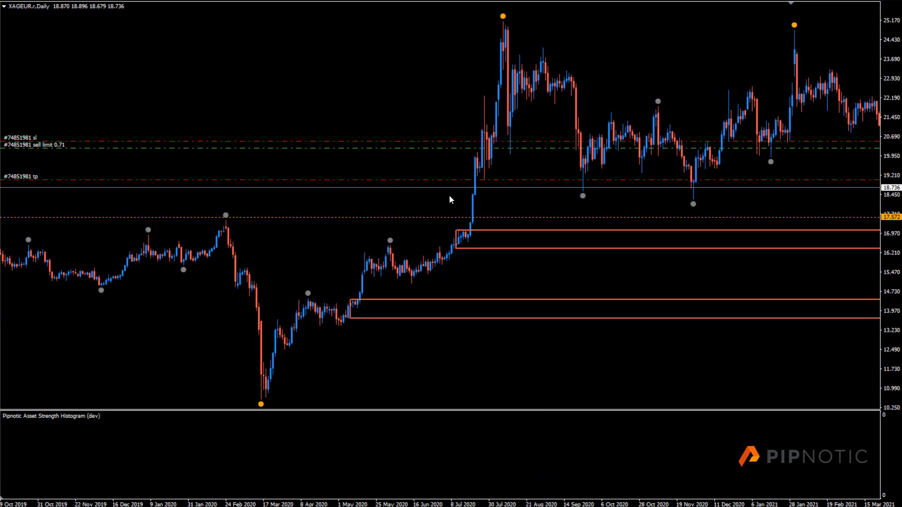
scroll(449, 195, "up", 5)
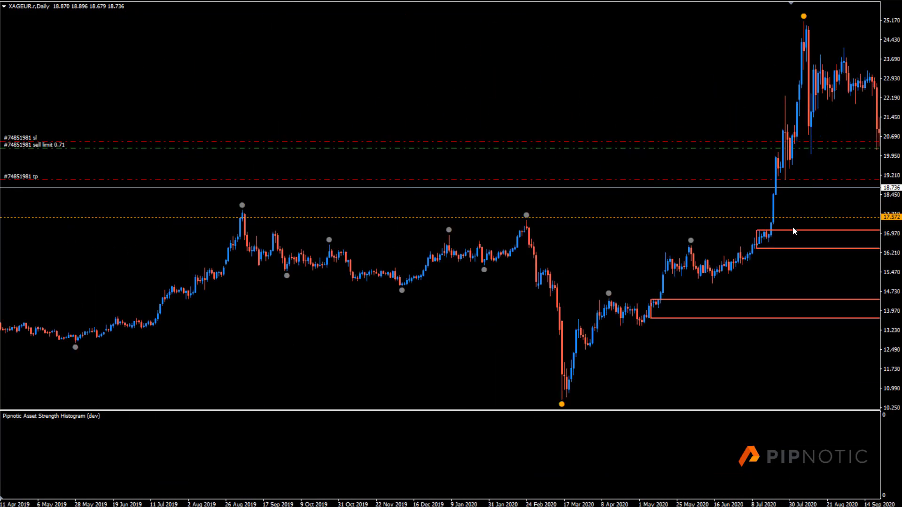
mouse_move(757, 248)
left_mouse_down()
mouse_move(778, 252)
mouse_move(756, 262)
mouse_move(758, 255)
left_mouse_up()
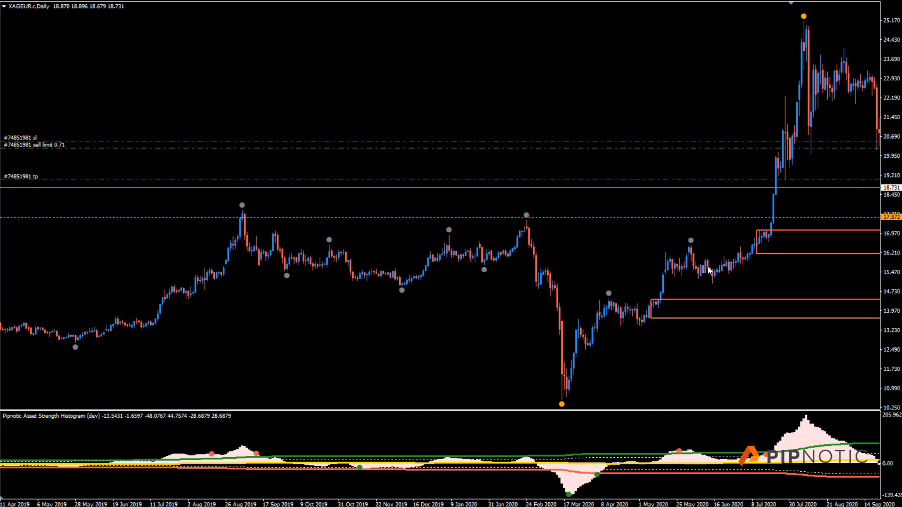
Start a new XAGEUR order with volume 0.23, stop loss 16.170 and take profit at the market price of 18.730
mouse_move(749, 255)
scroll(789, 300, "down", 10)
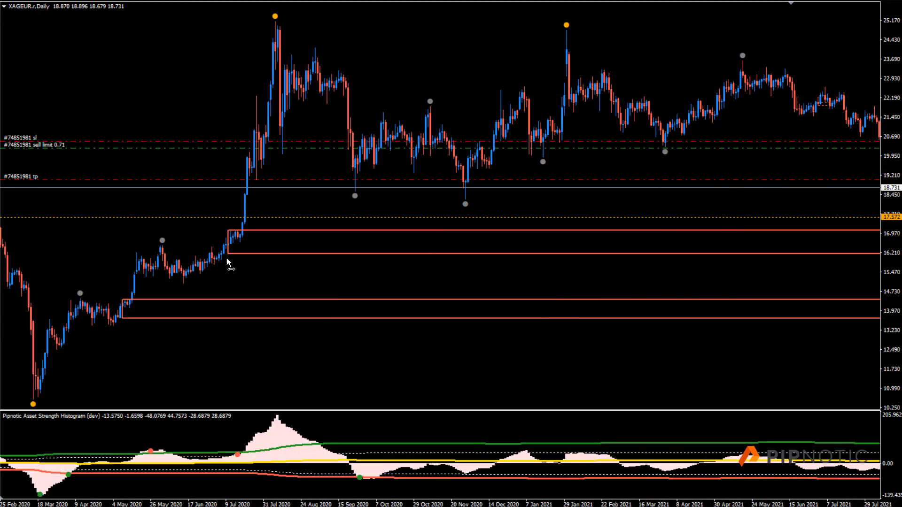
scroll(465, 258, "down", 6)
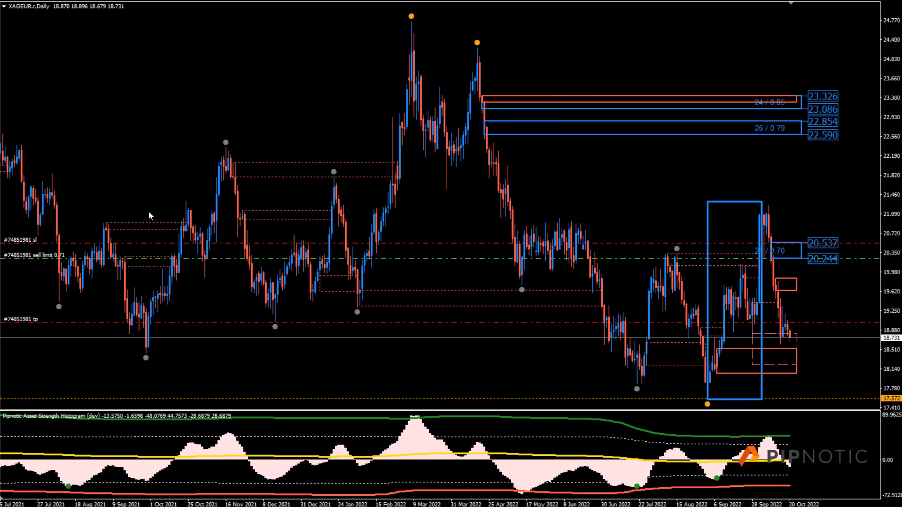
left_click_drag(893, 214, 892, 223)
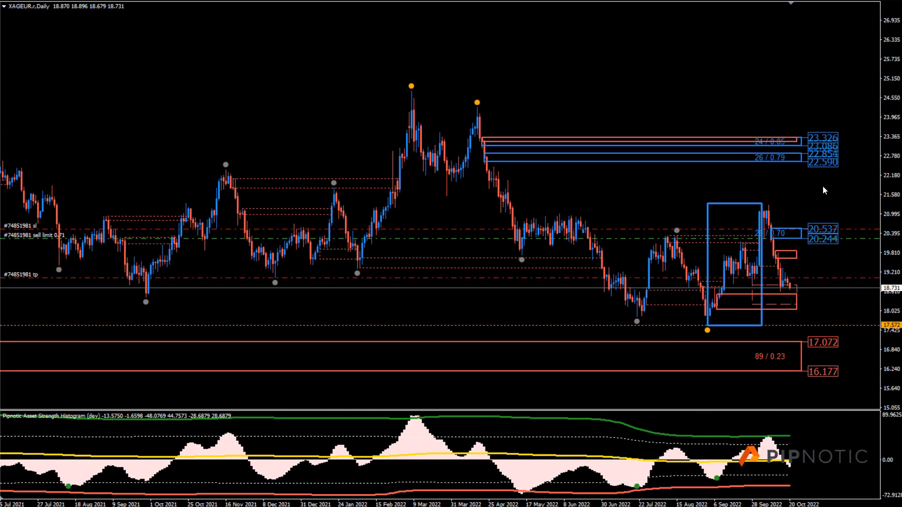
key("F9")
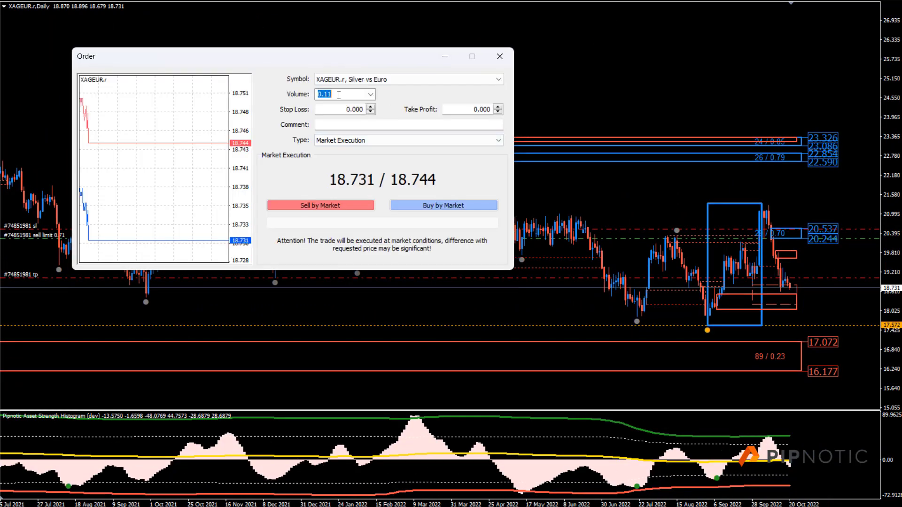
left_click(349, 93)
key("BackSpace")
key("BackSpace")
type("23")
key("Tab")
type("16")
key("Tab")
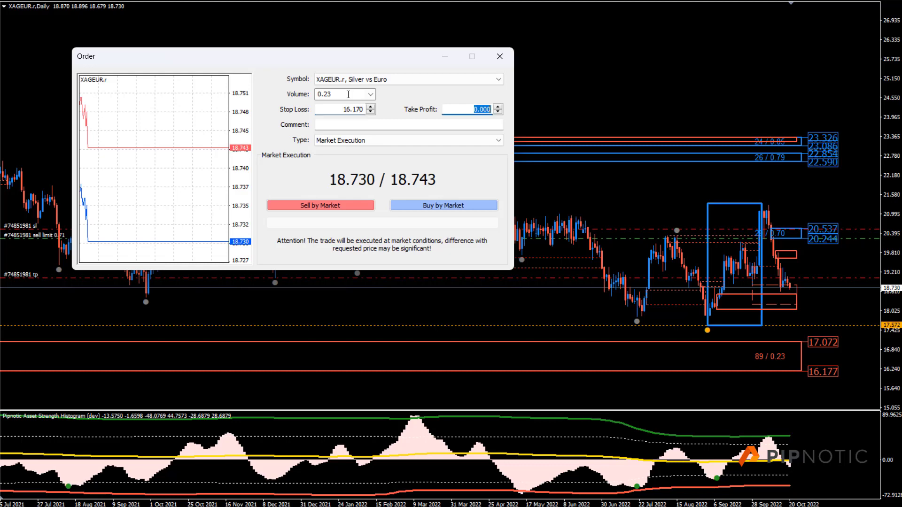
left_click(498, 107)
Add the comment DD to the XAGEUR order and place it as a pending buy limit at 17.080
left_click(433, 124)
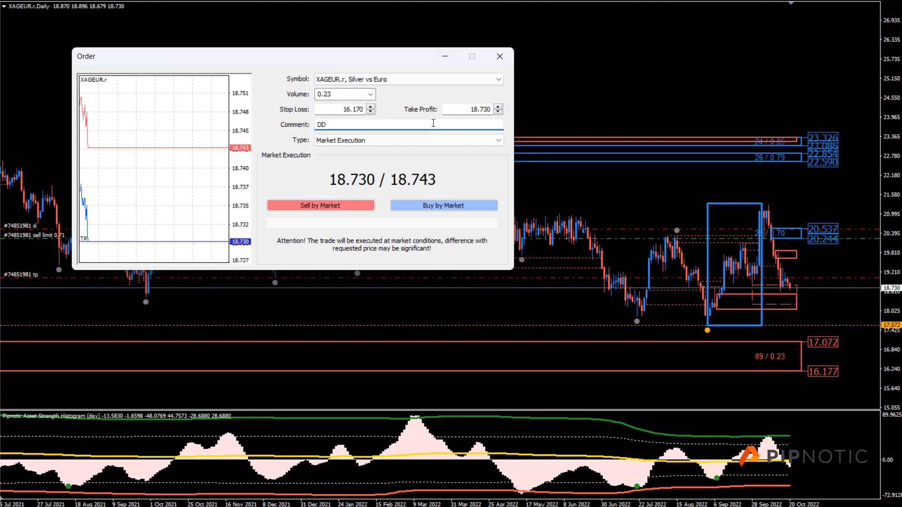
key("Tab")
key("Down")
key("Tab")
key("Tab")
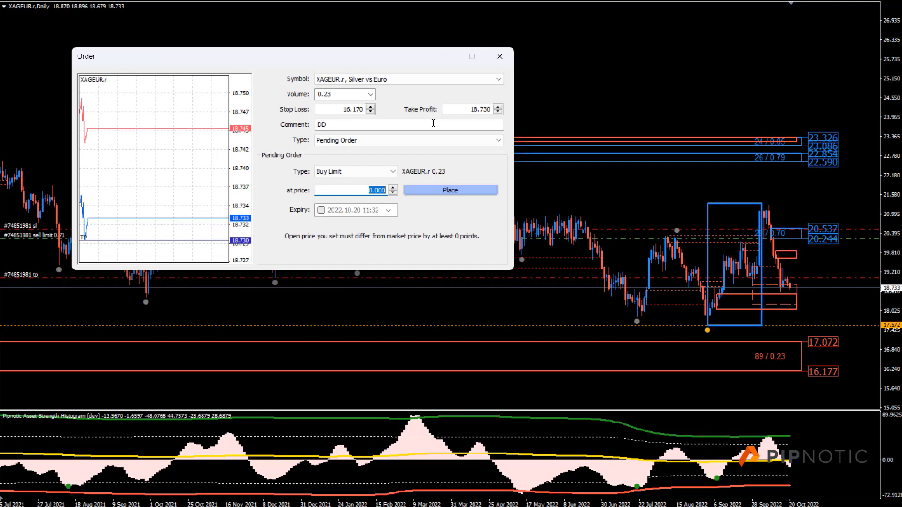
type("17")
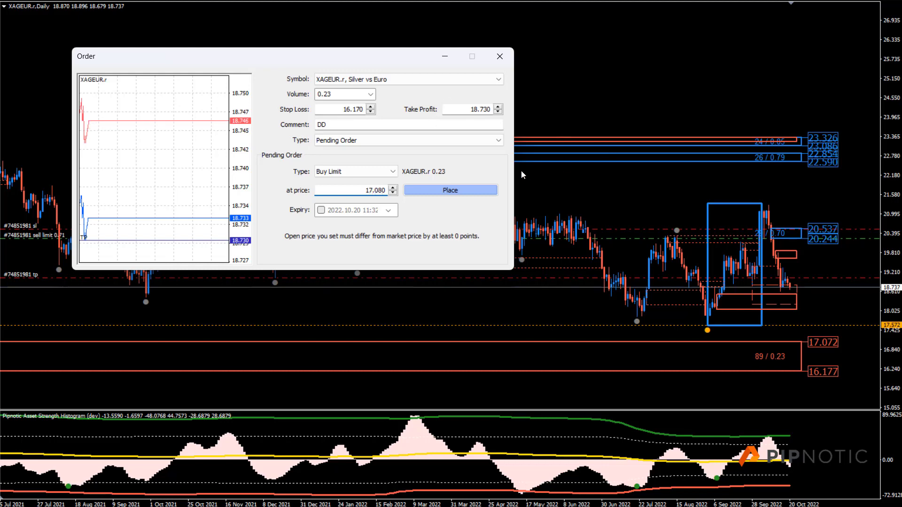
left_click(458, 190)
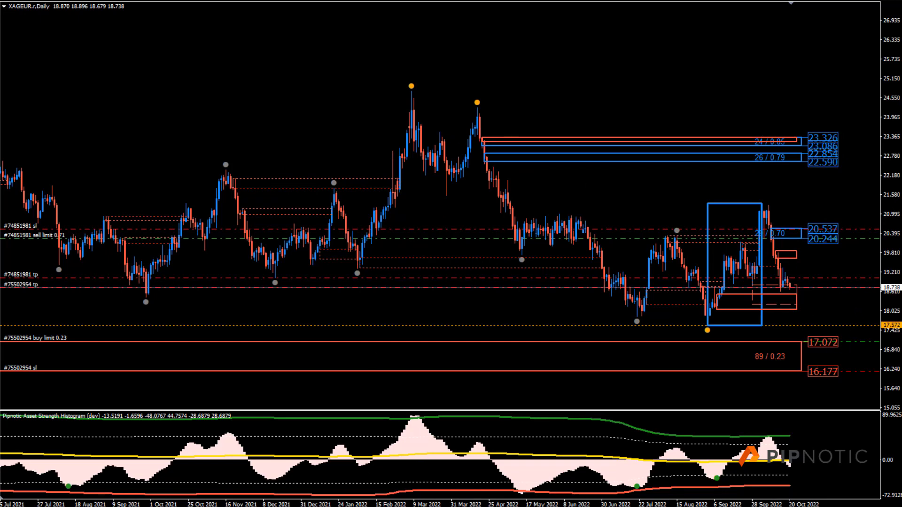
Switch to the USDSGD chart on H4 and delete its pending 1.78-lot buy limit order and the 1.41086 to 1.40286 zone
key("ctrl+Tab")
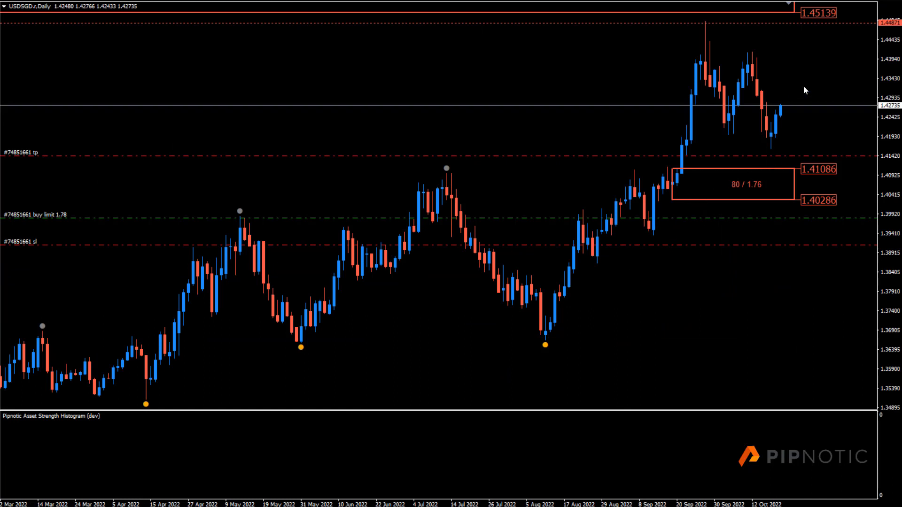
key("minus")
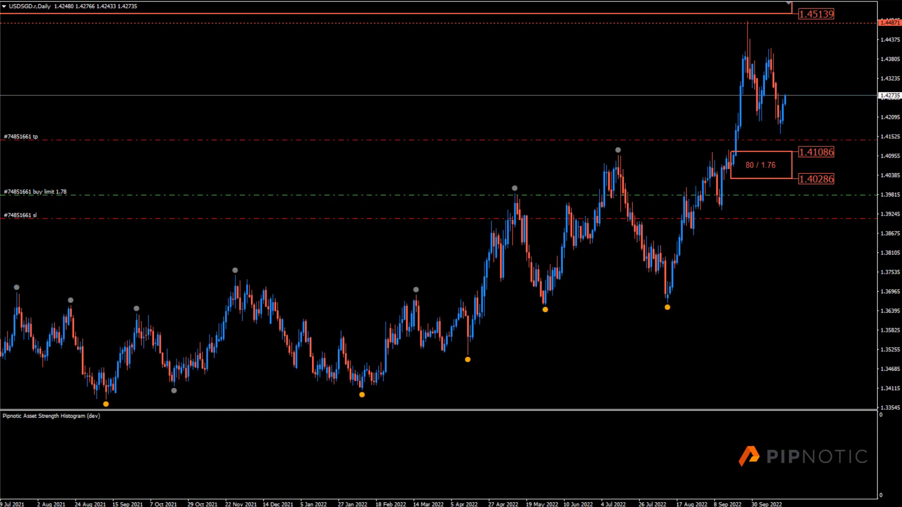
key("minus")
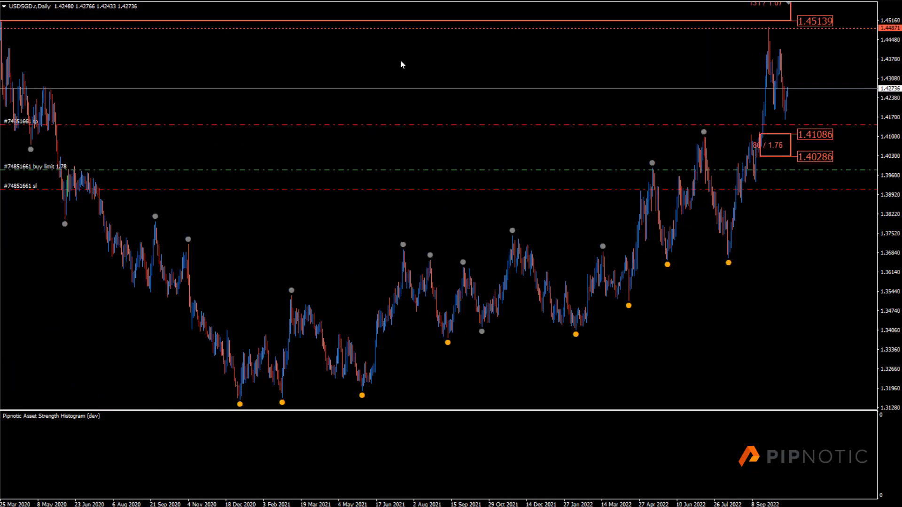
key("minus")
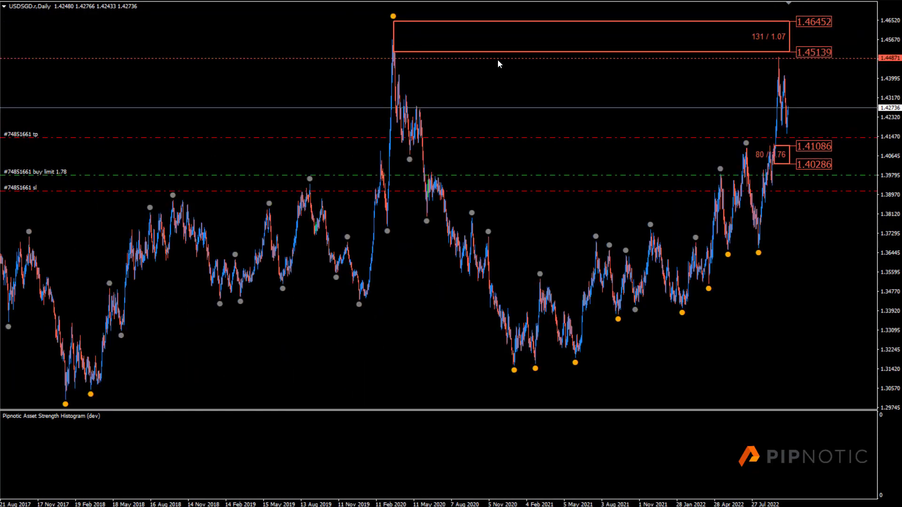
key("plus")
key("plus")
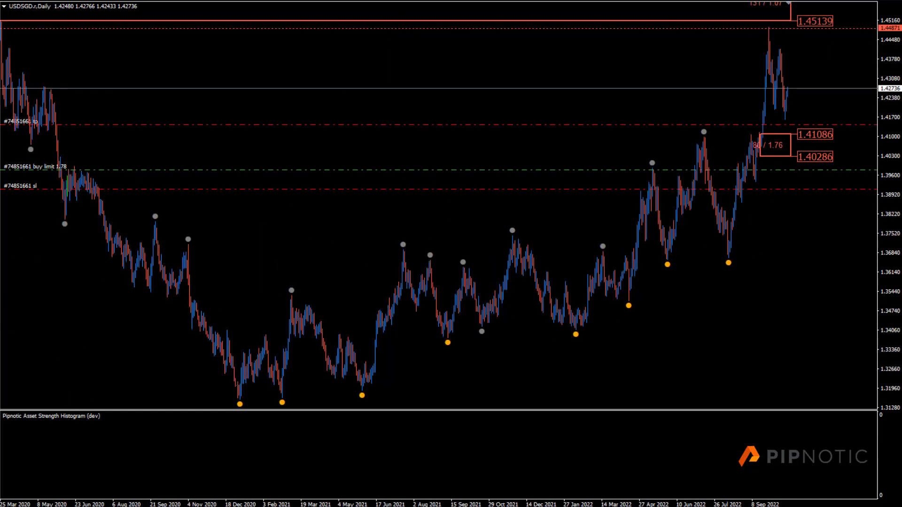
type("h4")
key("Return")
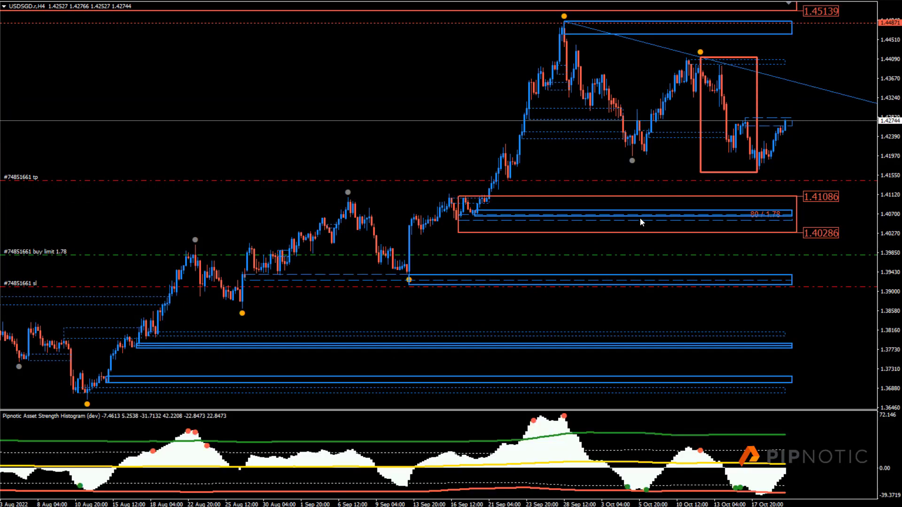
right_click(429, 258)
left_click(460, 277)
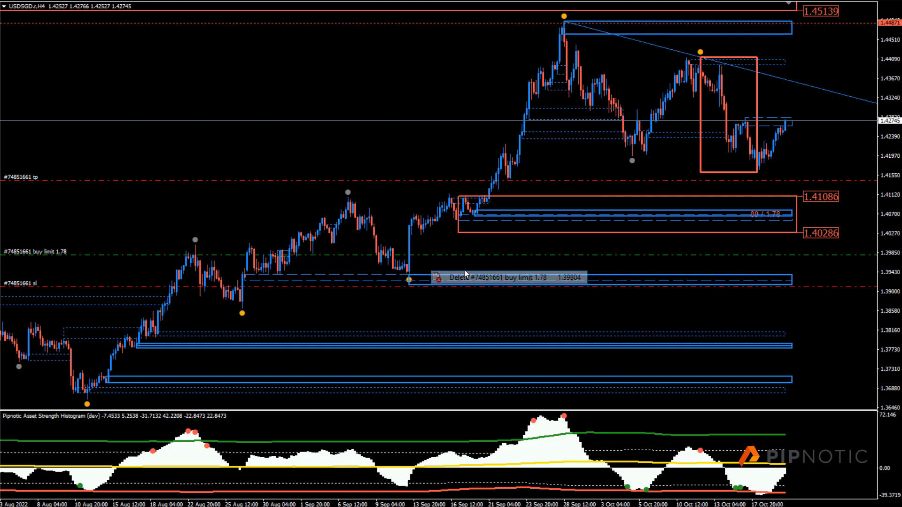
double_click(462, 196)
key("Delete")
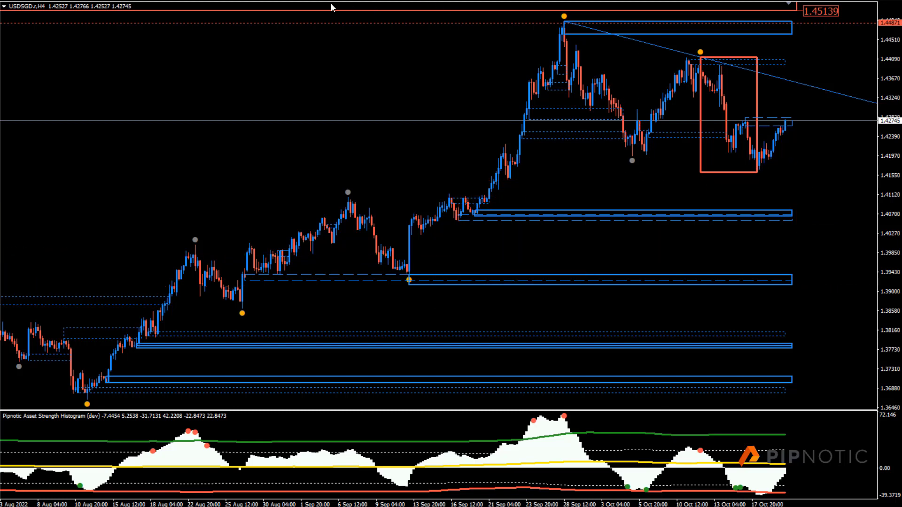
Draw a USDSGD Weekly demand zone from 1.40312 to 1.39292 and refine it on Daily to 1.39231–1.38558, starting in mid-August
key("w")
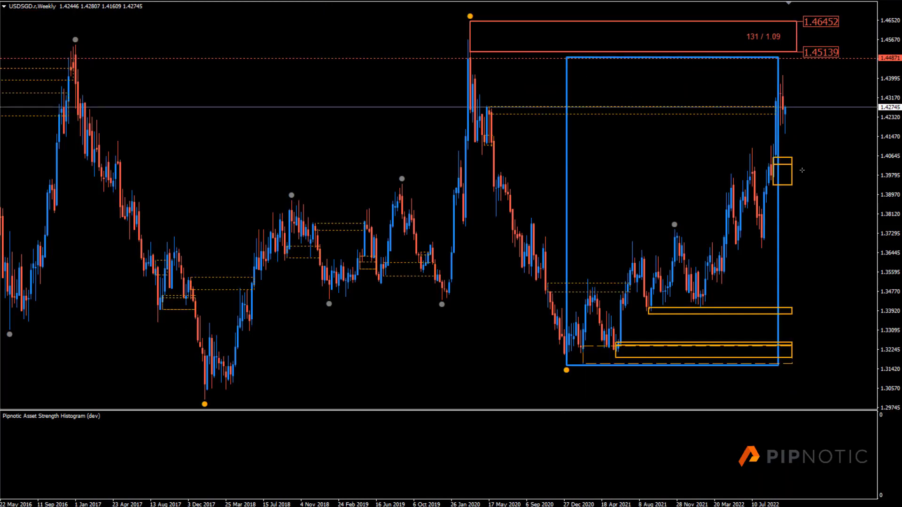
left_click_drag(772, 165, 797, 187)
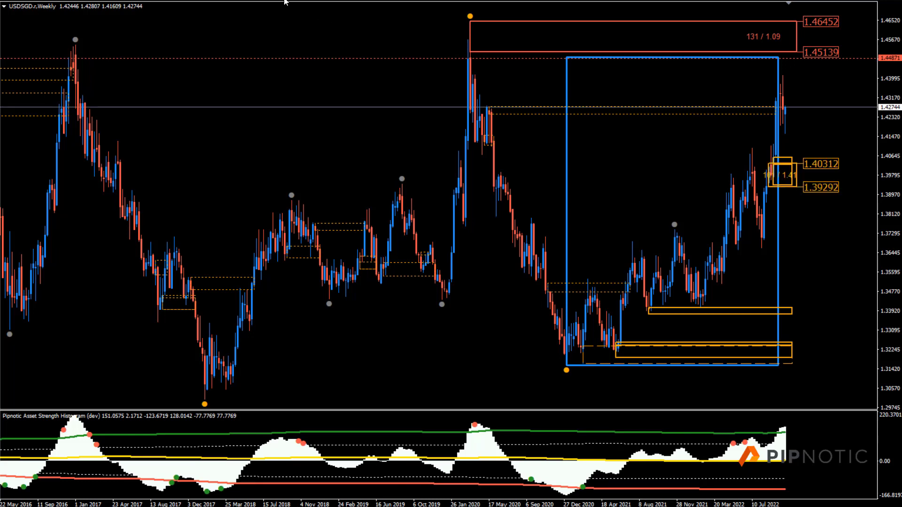
type("D1")
key("Return")
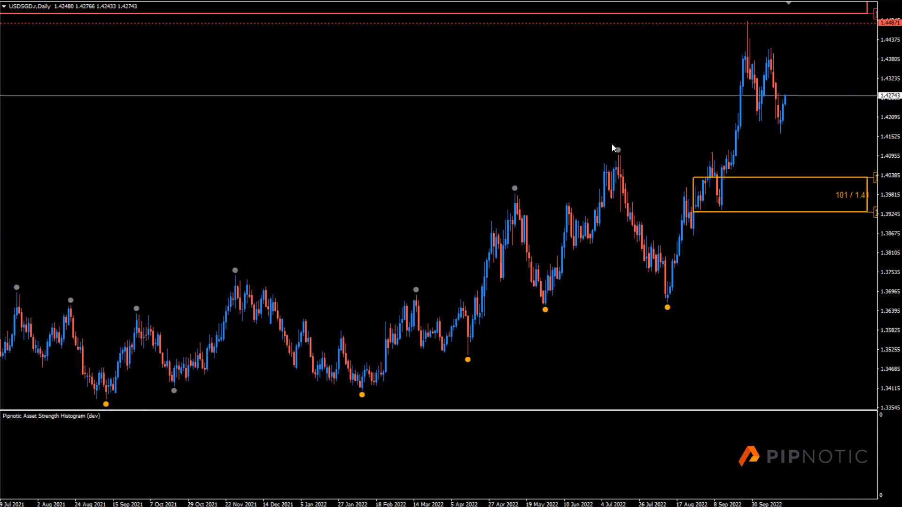
double_click(695, 213)
left_click_drag(696, 212, 696, 238)
left_click_drag(695, 177, 681, 214)
double_click(733, 215)
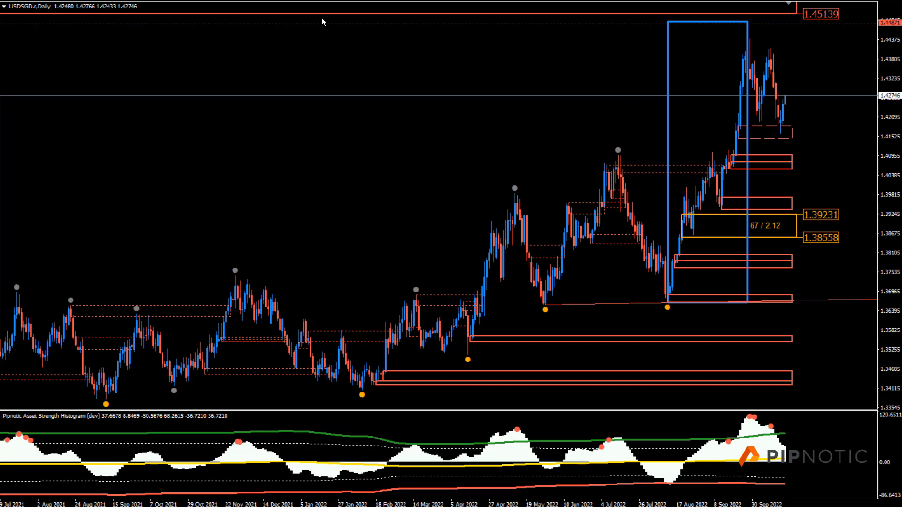
Set a USDSGD alert at 1.39300 and replace the 1.39231–1.38558 demand zone with a Daily zone from 1.38045 to 1.37422
left_click(712, 213)
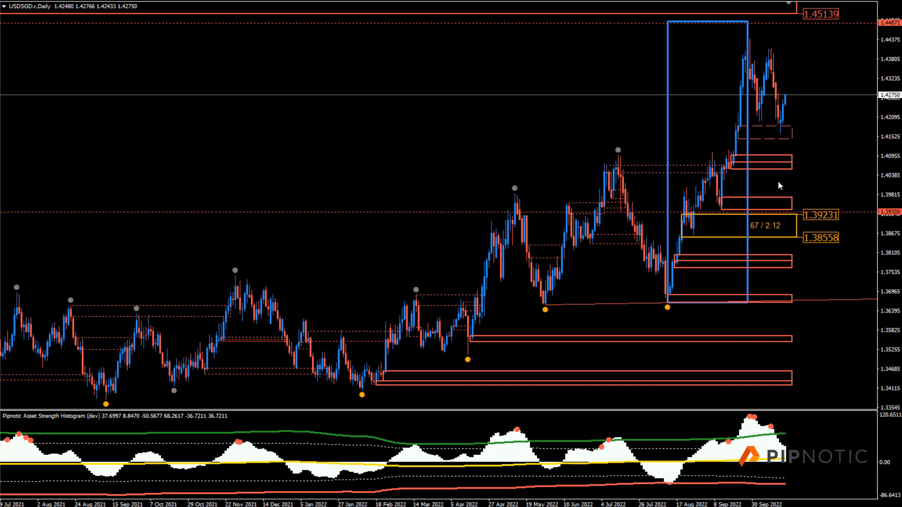
key("plus")
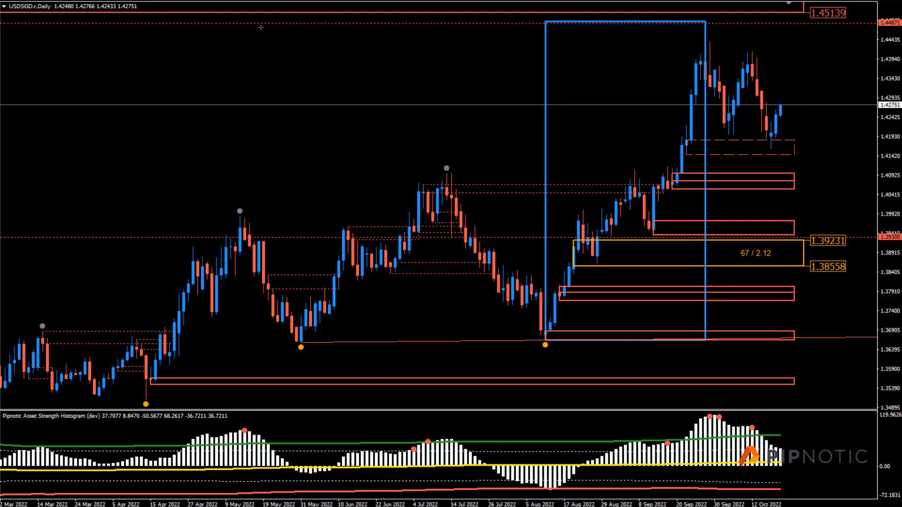
mouse_move(558, 304)
left_mouse_down()
mouse_move(599, 285)
mouse_move(562, 314)
mouse_move(560, 290)
left_mouse_up()
left_click(560, 304)
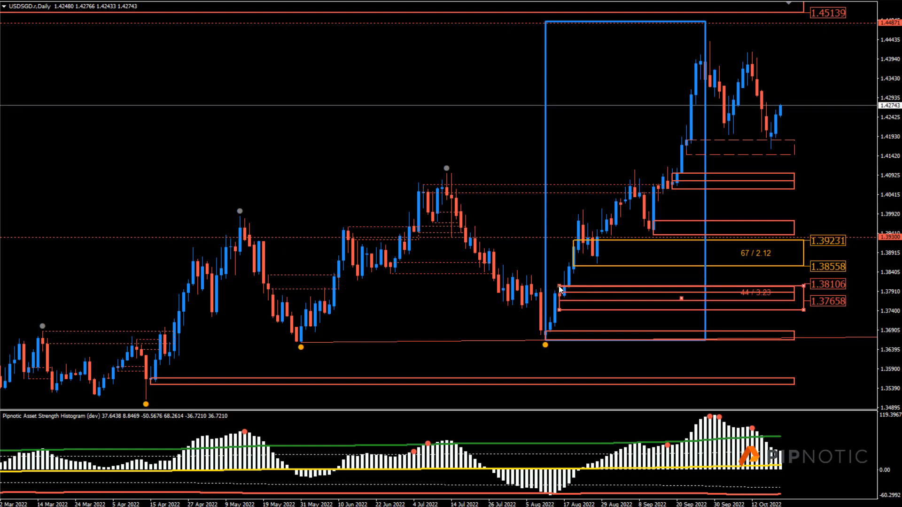
left_click(544, 277)
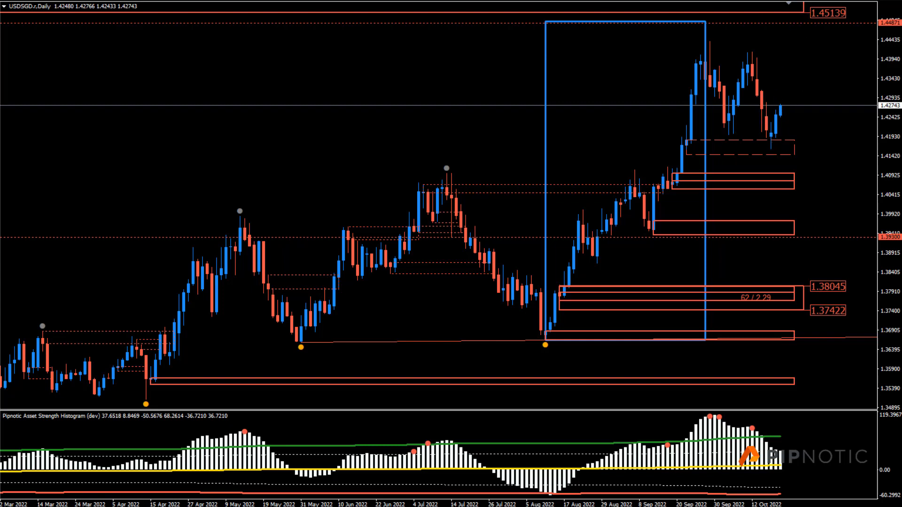
key("minus")
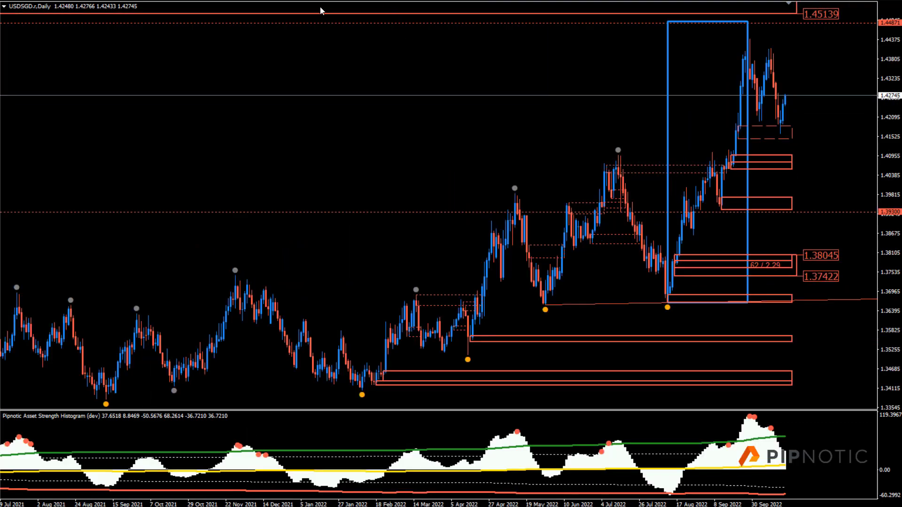
Replace the March 2020 USDSGD supply zone with an H4 zone from 1.45225 to 1.44448 and move the upper alert to 1.45207
scroll(411, 69, "up", 15)
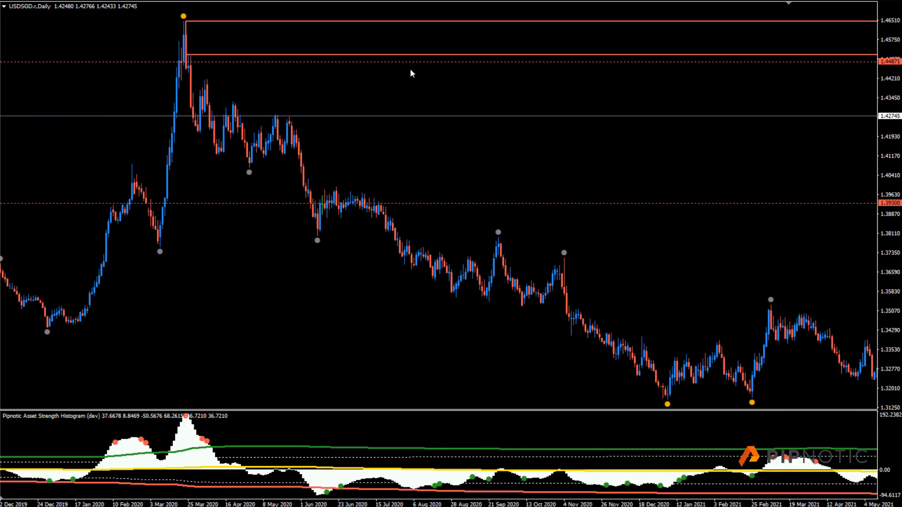
scroll(405, 68, "up", 5)
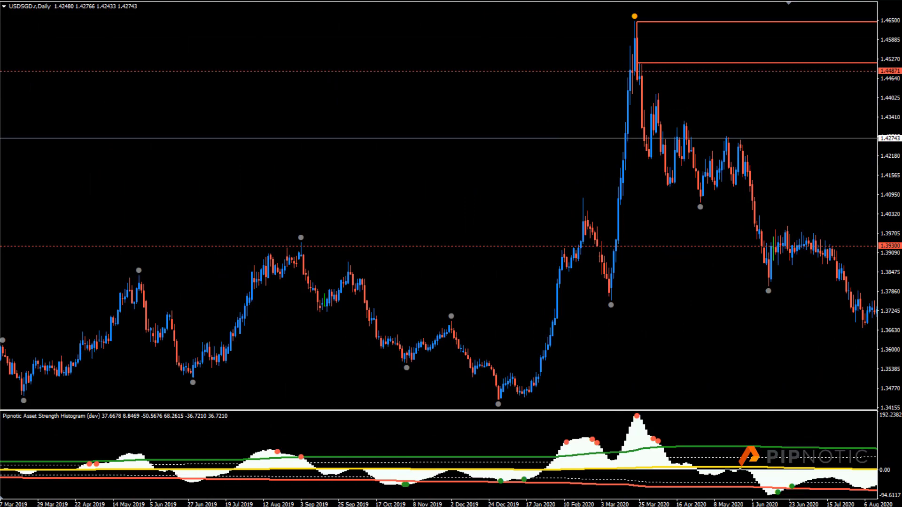
left_click(426, 2)
scroll(486, 73, "up", 10)
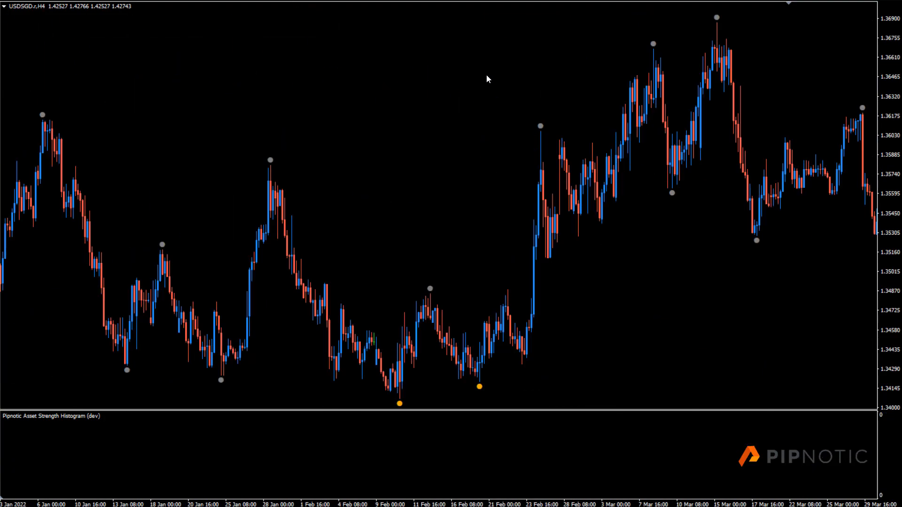
scroll(486, 73, "up", 15)
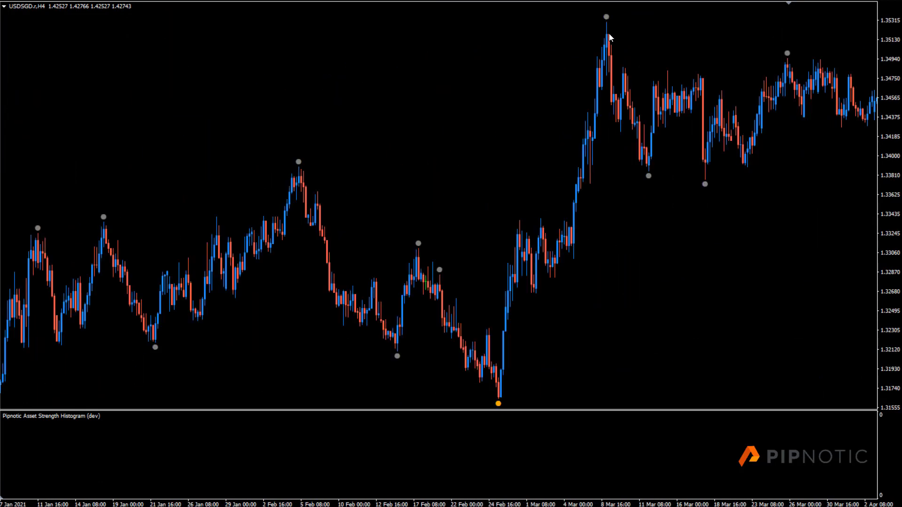
scroll(509, 75, "up", 15)
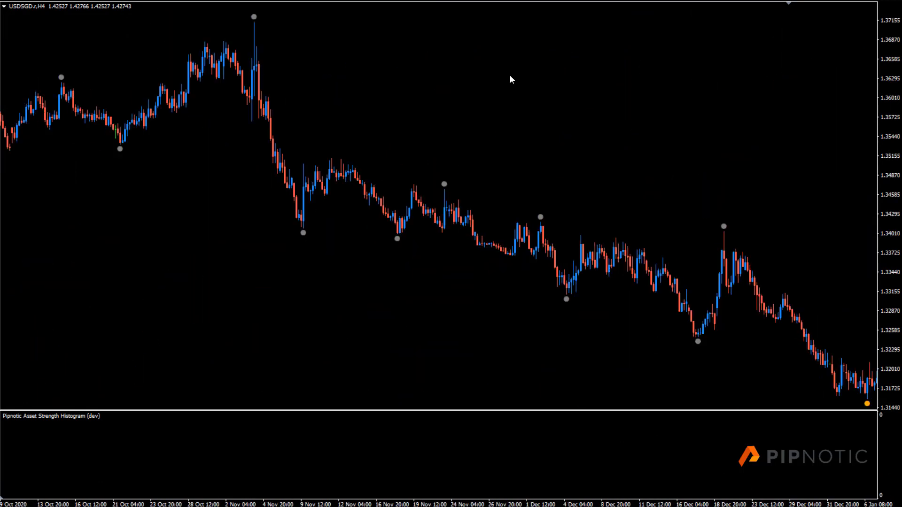
scroll(508, 84, "up", 15)
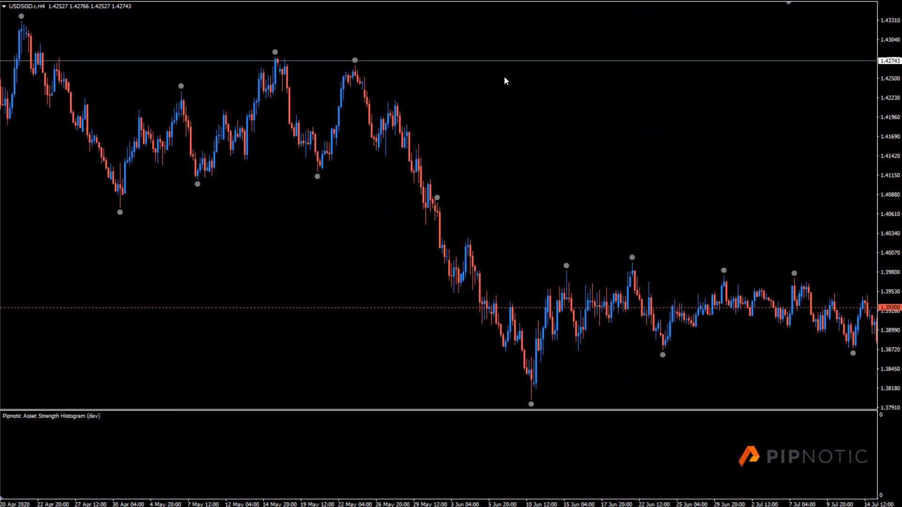
scroll(474, 71, "up", 15)
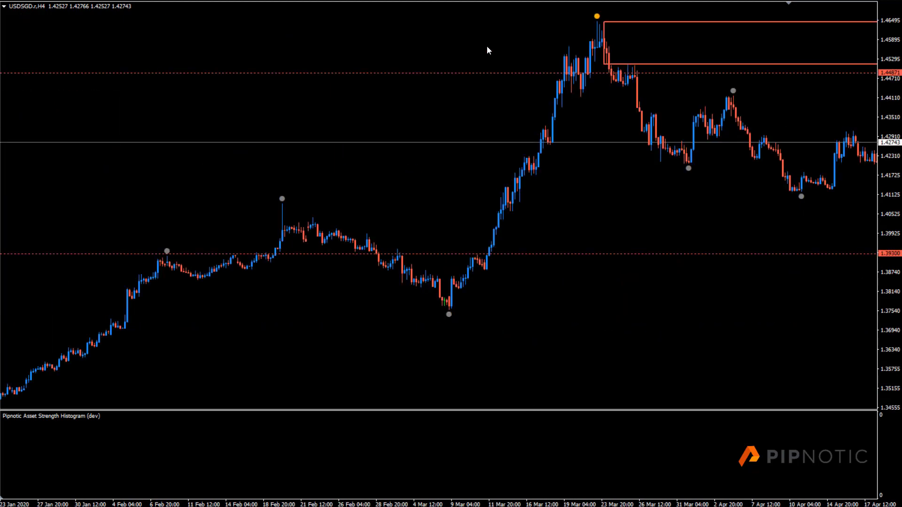
left_click_drag(604, 64, 667, 38)
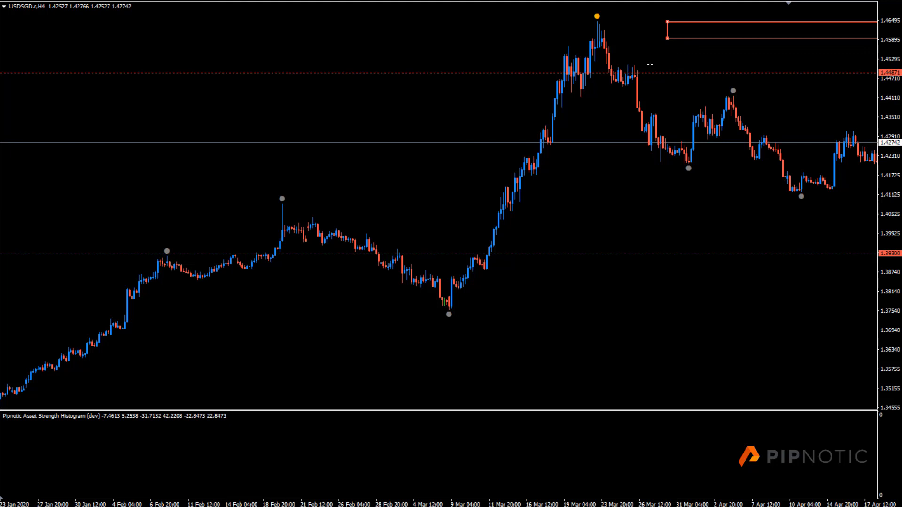
left_click_drag(608, 53, 672, 86)
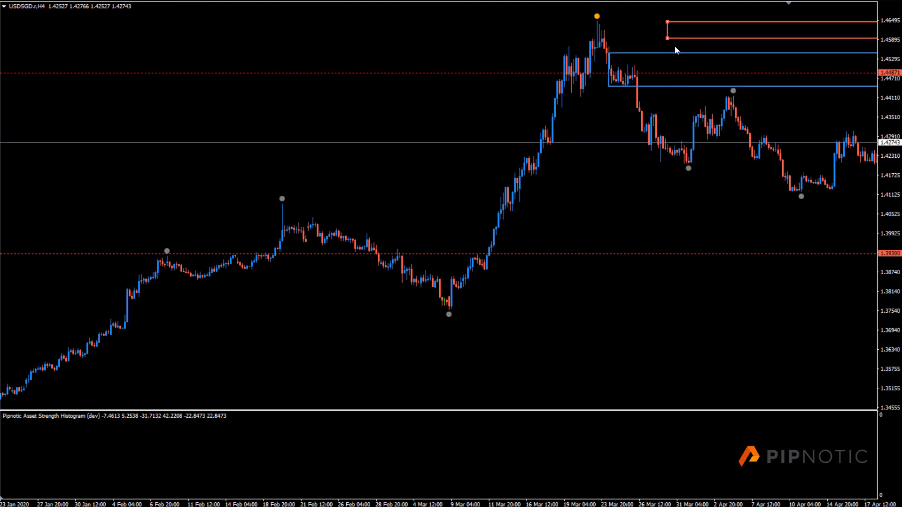
mouse_move(609, 53)
left_mouse_down()
mouse_move(615, 62)
mouse_move(605, 65)
left_mouse_up()
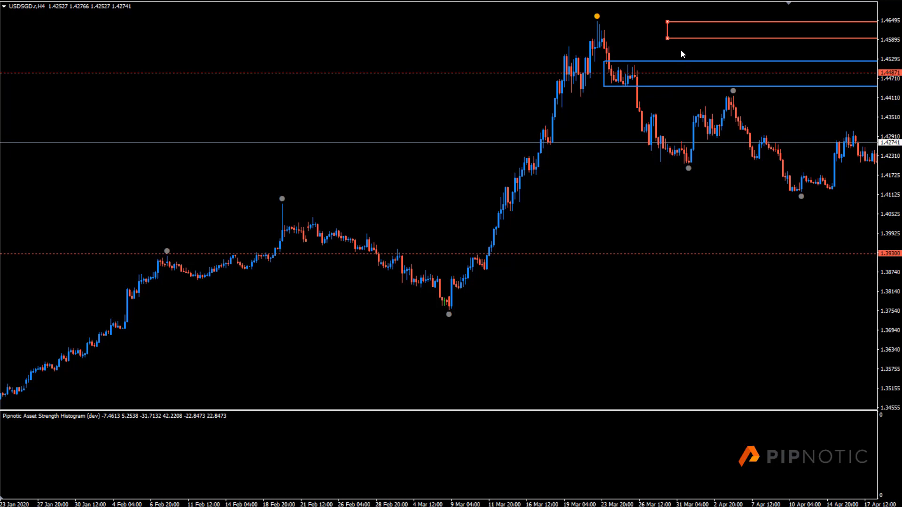
left_click_drag(667, 39, 585, 17)
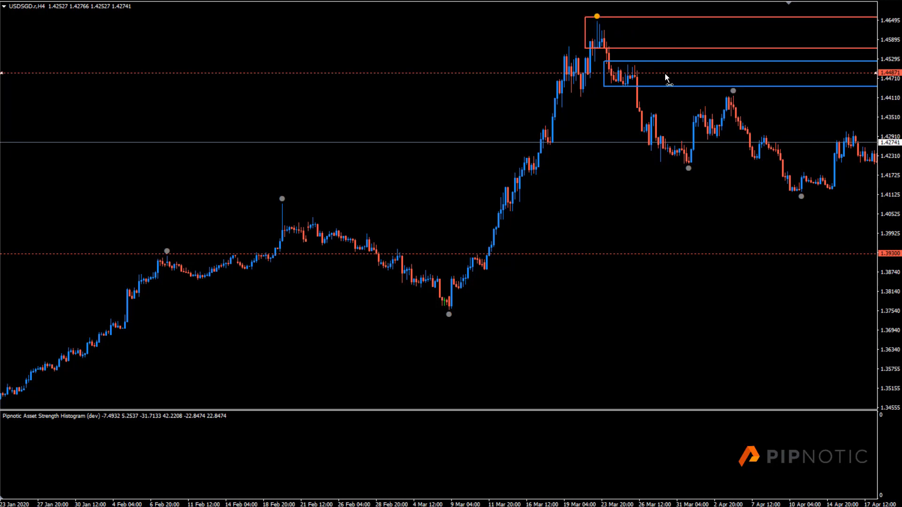
left_click_drag(666, 74, 668, 66)
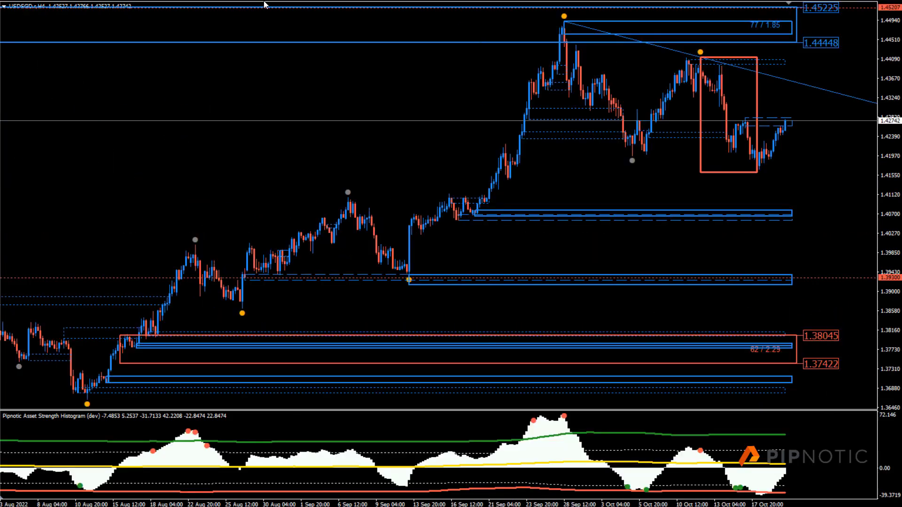
Return USDSGD to Daily and draw a demand zone from 1.34645 to 1.33932, starting in February 2022
key("minus")
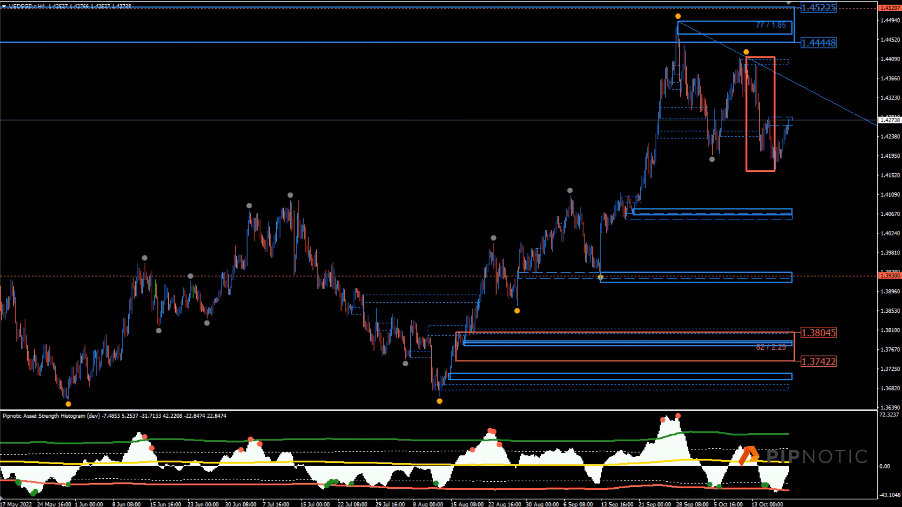
key("d")
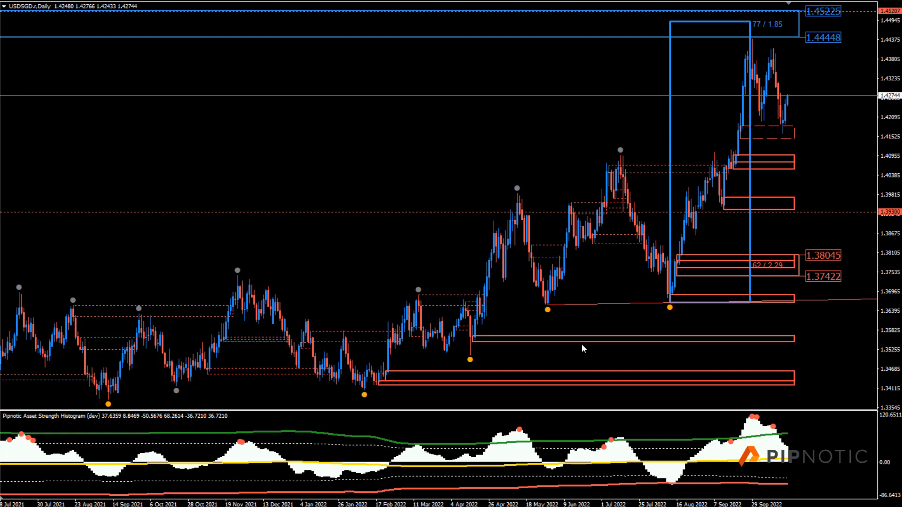
left_click_drag(405, 396, 382, 373)
double_click(383, 363)
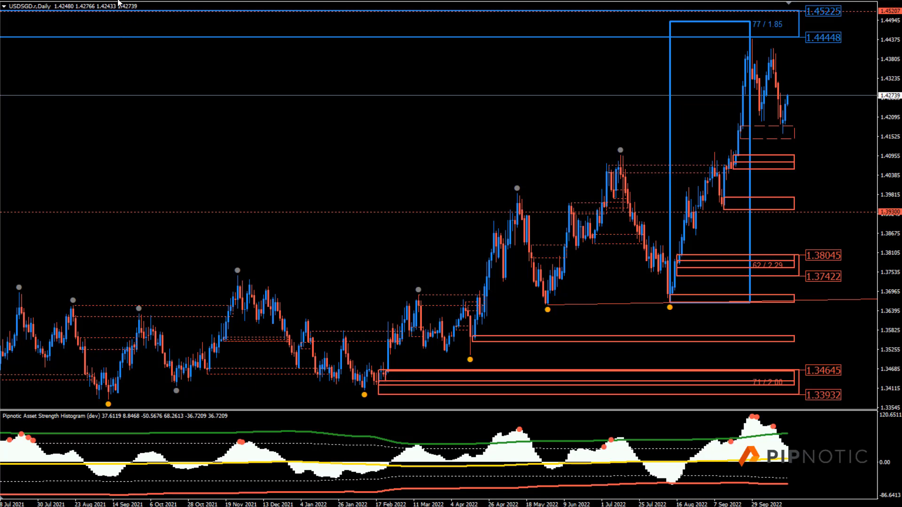
Set USDSGD alerts at 1.35123, 1.38333 and 1.40215, and draw a Daily demand zone from 1.39766 to 1.39197, starting in September 2022
left_click(474, 355)
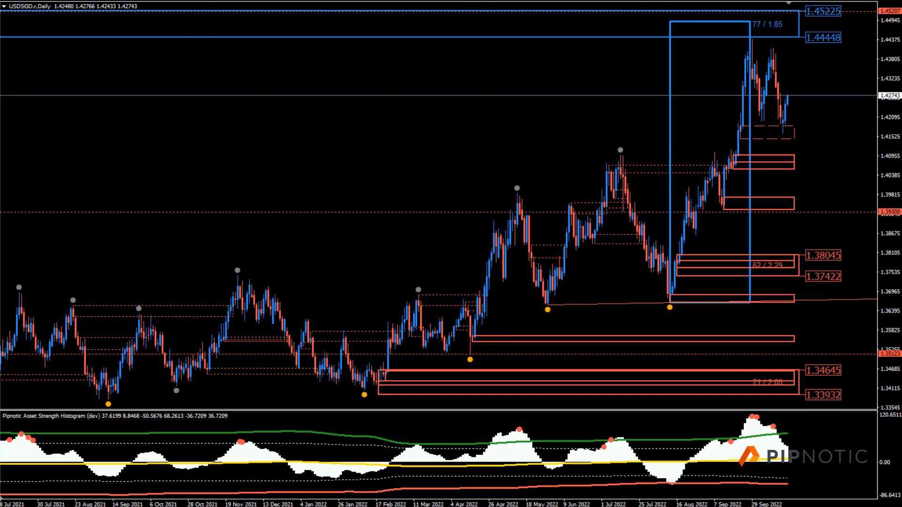
left_click(691, 245)
left_click_drag(724, 195, 740, 219)
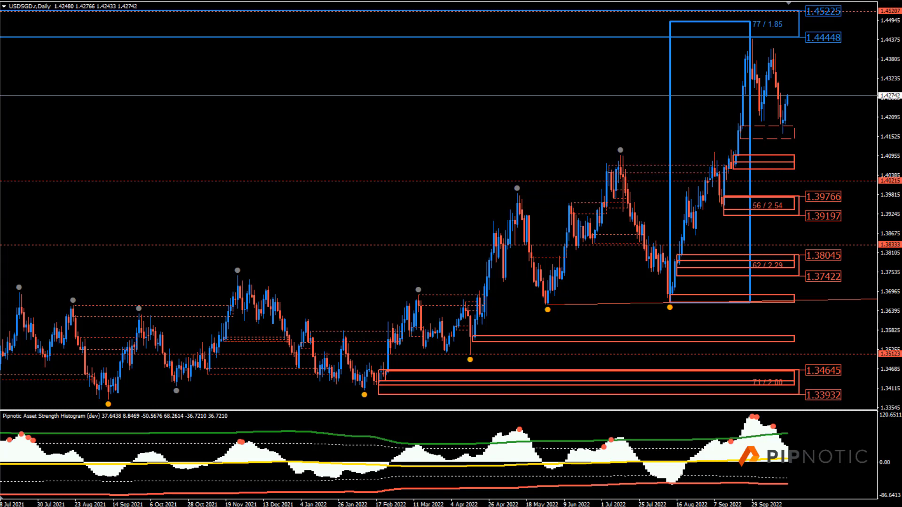
Switch to the USDJPY chart and examine its zones and trend on Weekly and Monthly, returning to Daily
key("Down")
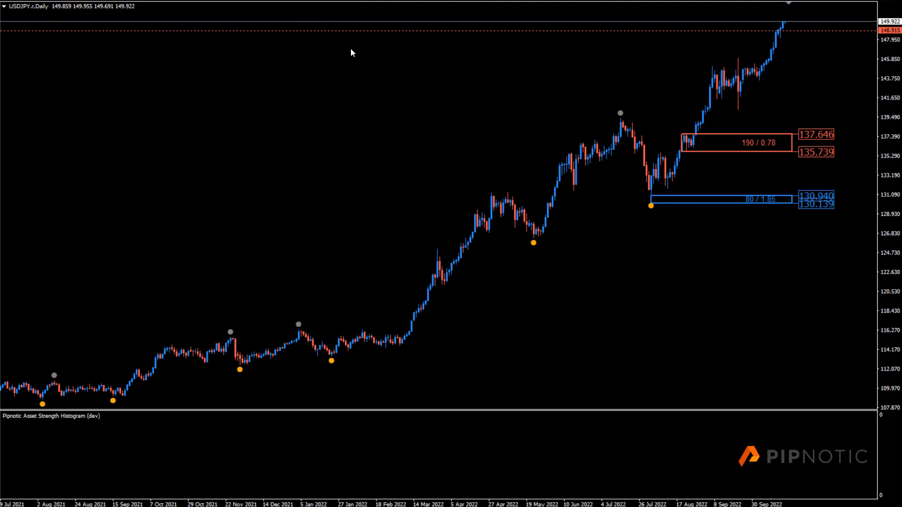
key("Right")
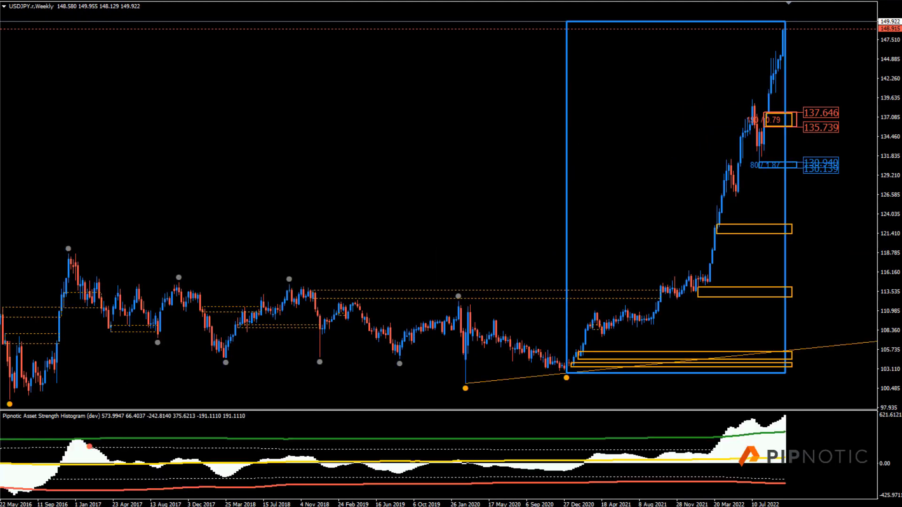
key("Right")
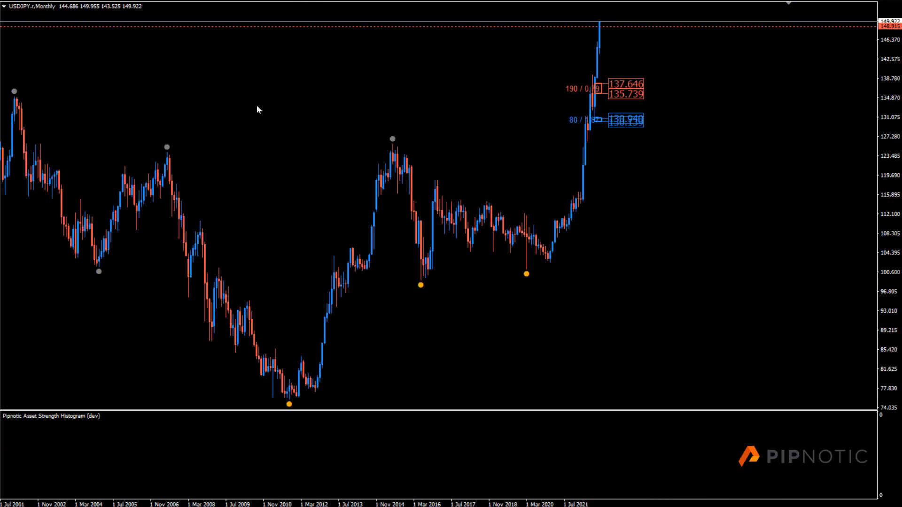
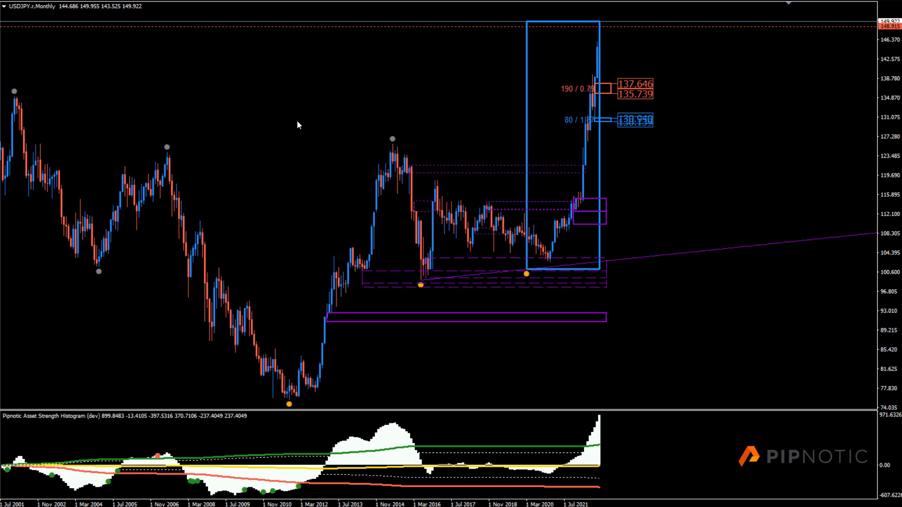
key("w")
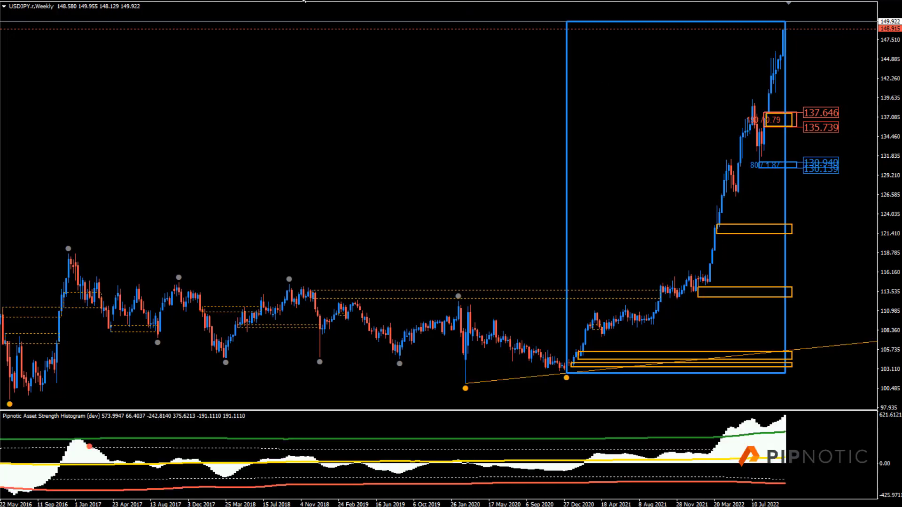
key("d")
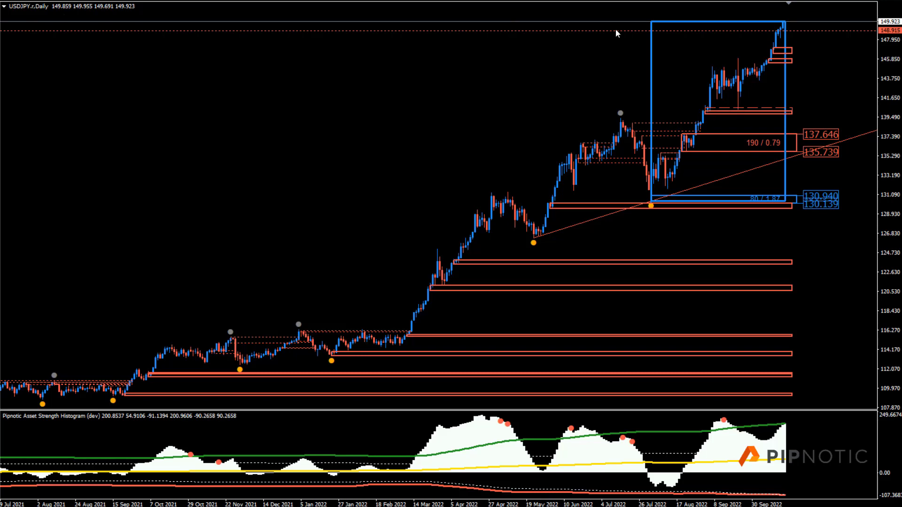
Draw a USDJPY Daily demand zone from 140.797 to 139.201, starting in early September, and set an alert at 141.444
key("plus")
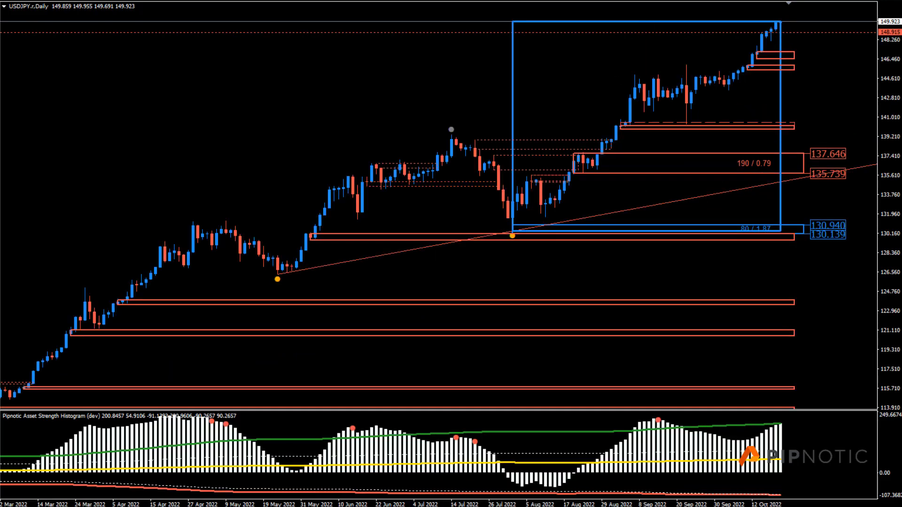
left_click_drag(621, 119, 647, 136)
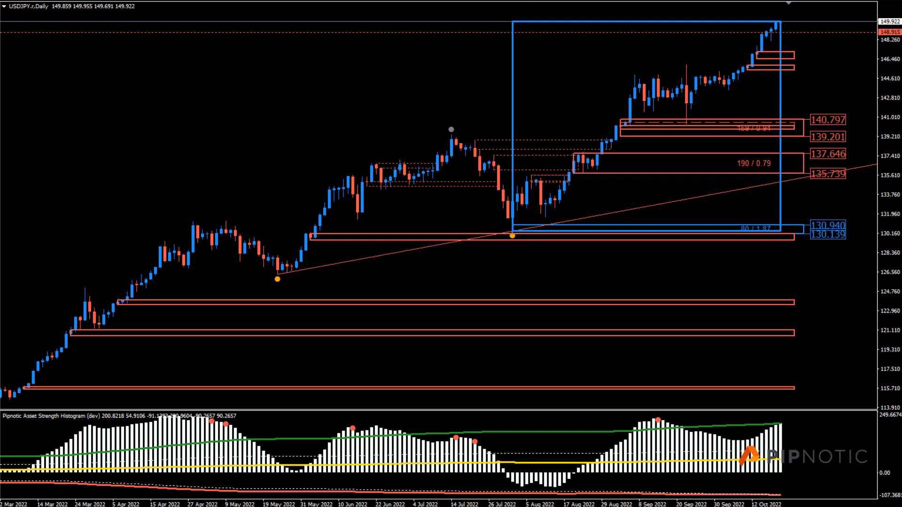
left_click(657, 112)
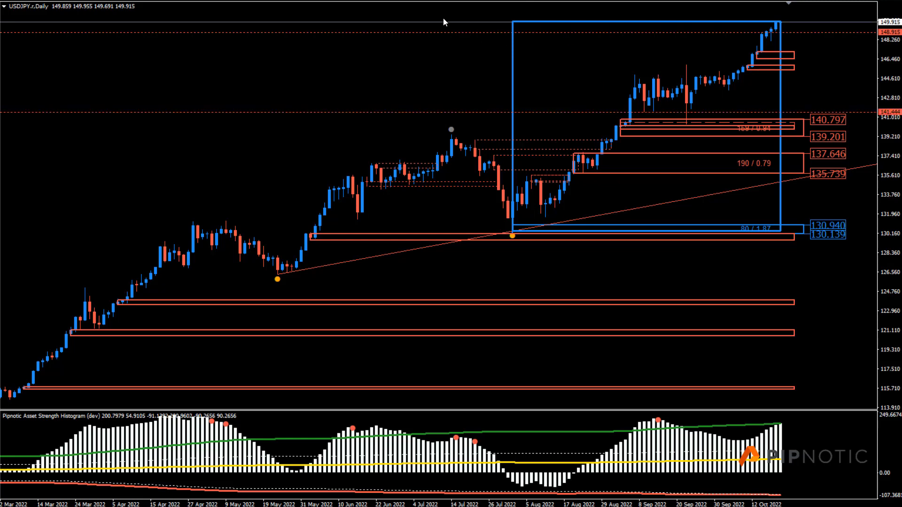
Narrow the new USDJPY Daily demand zone to 140.658–139.510 and switch the chart to H4
key("plus")
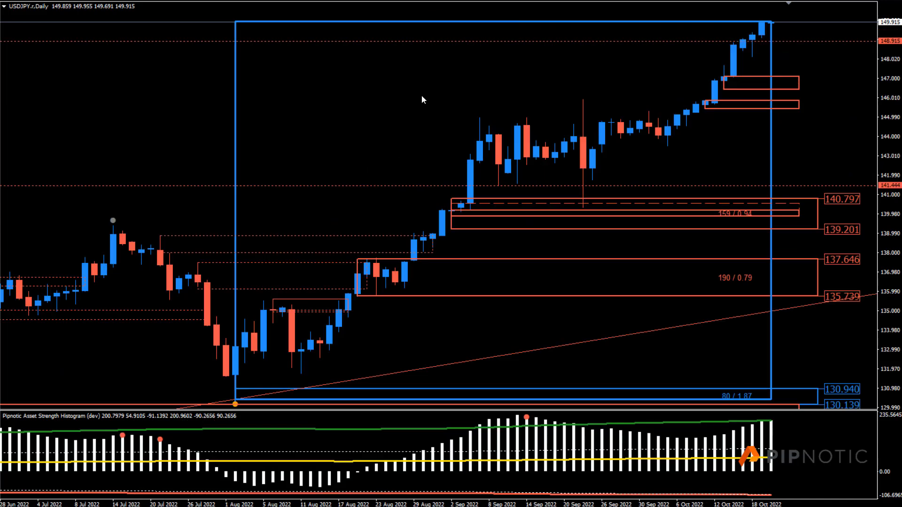
left_click_drag(455, 200, 453, 224)
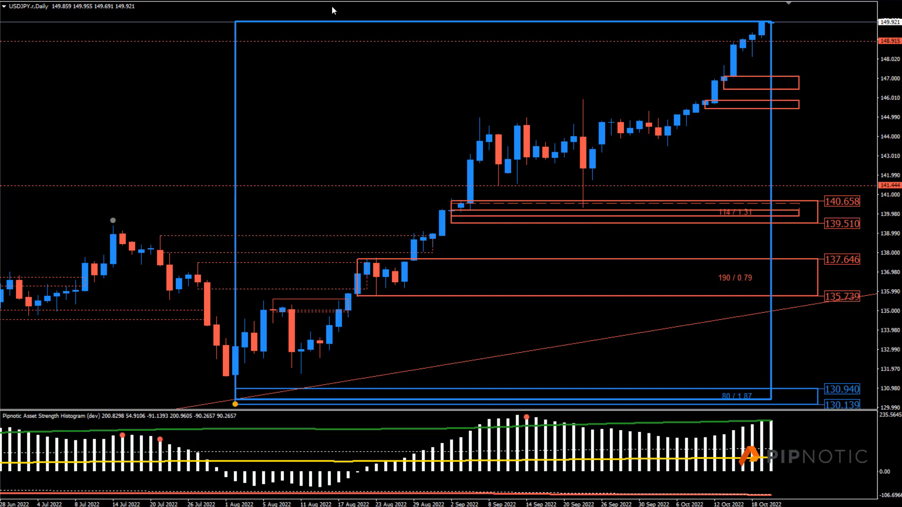
key("minus")
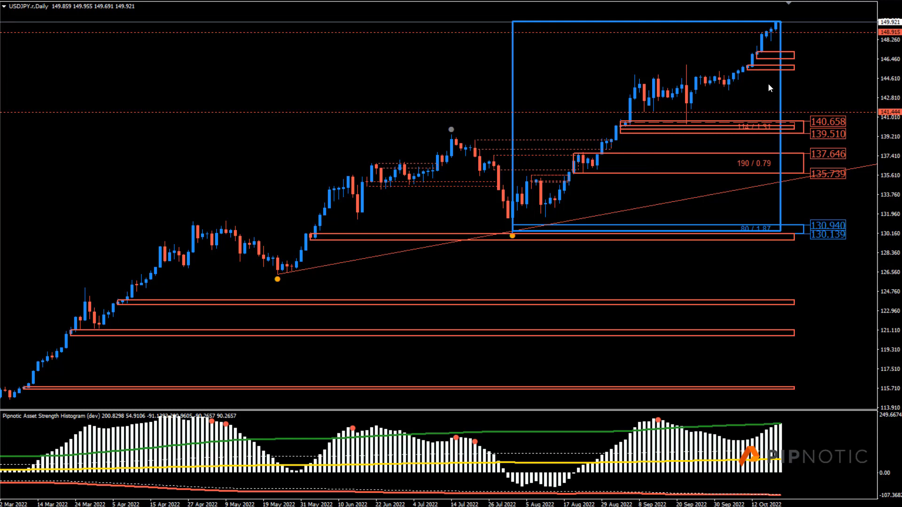
left_click(429, 2)
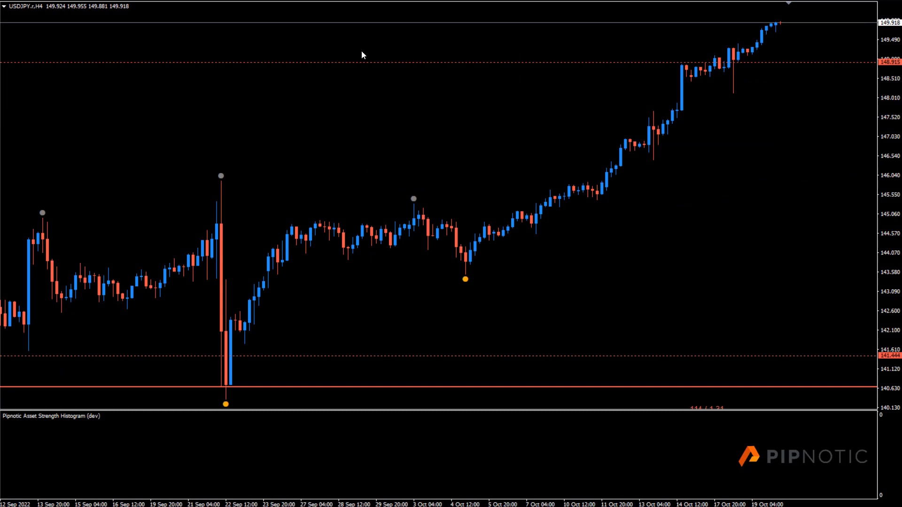
Draw a USDJPY H4 demand zone from 146.285 to 145.851, starting around 11 October, and set an alert at 146.417
key("minus")
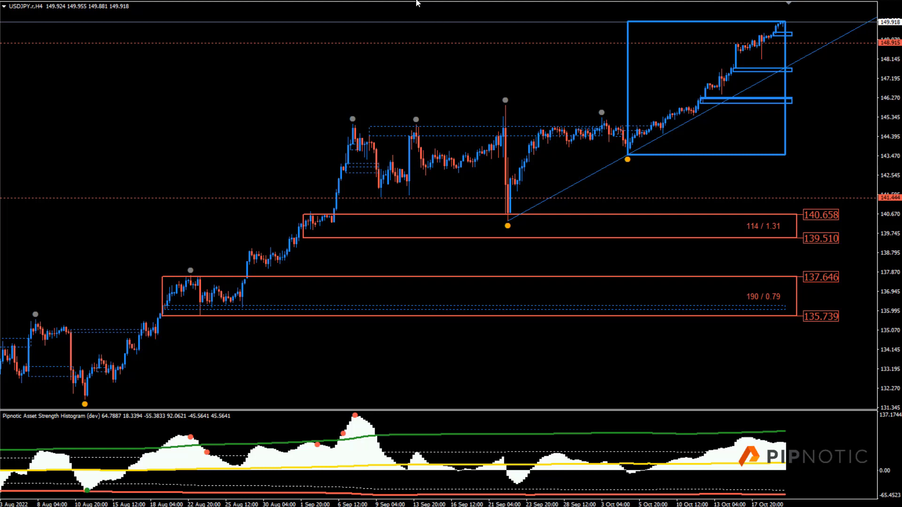
key("plus")
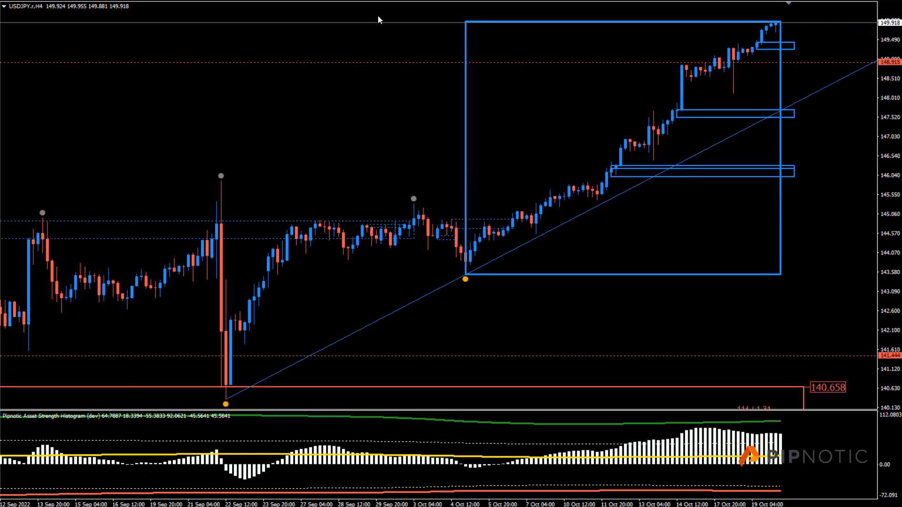
mouse_move(611, 166)
left_mouse_down()
mouse_move(645, 184)
mouse_move(619, 170)
left_mouse_up()
double_click(612, 162)
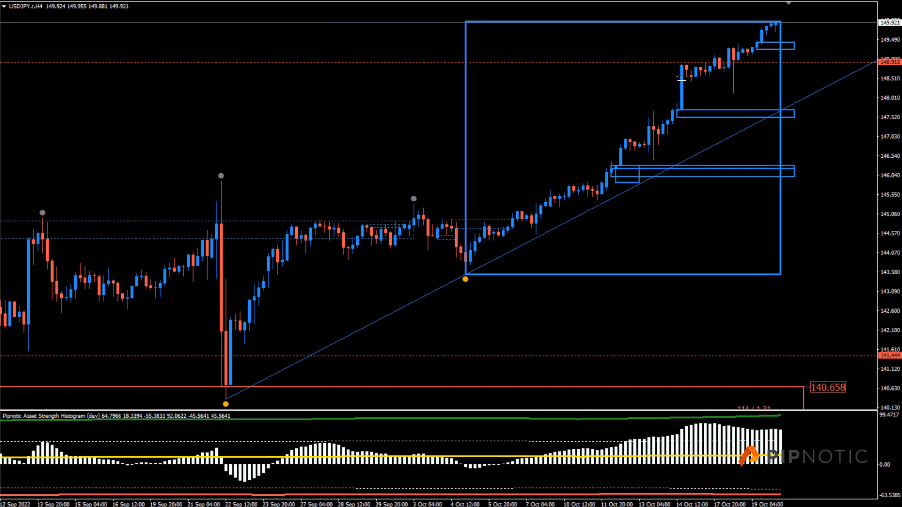
left_click(659, 160)
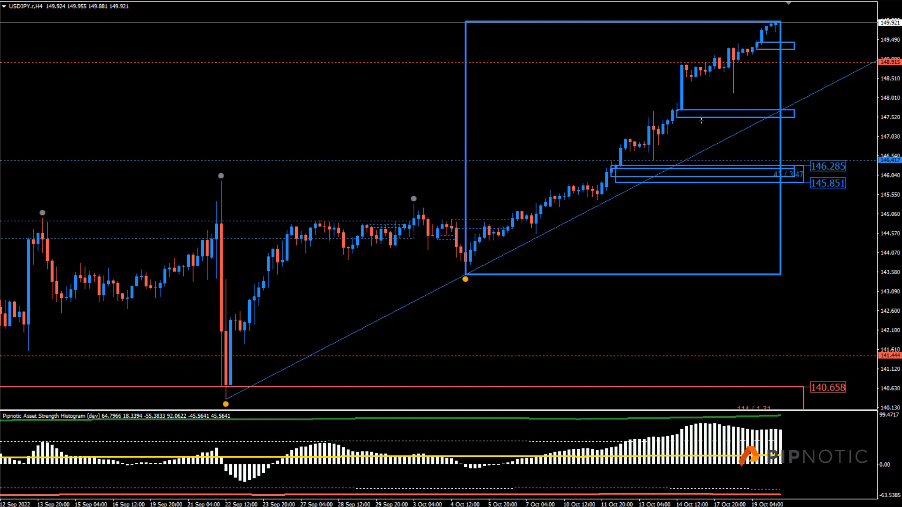
Draw a second USDJPY H4 demand zone, adjusted to 147.737–146.849, and set an alert above it at 148.146
left_click_drag(677, 103, 710, 131)
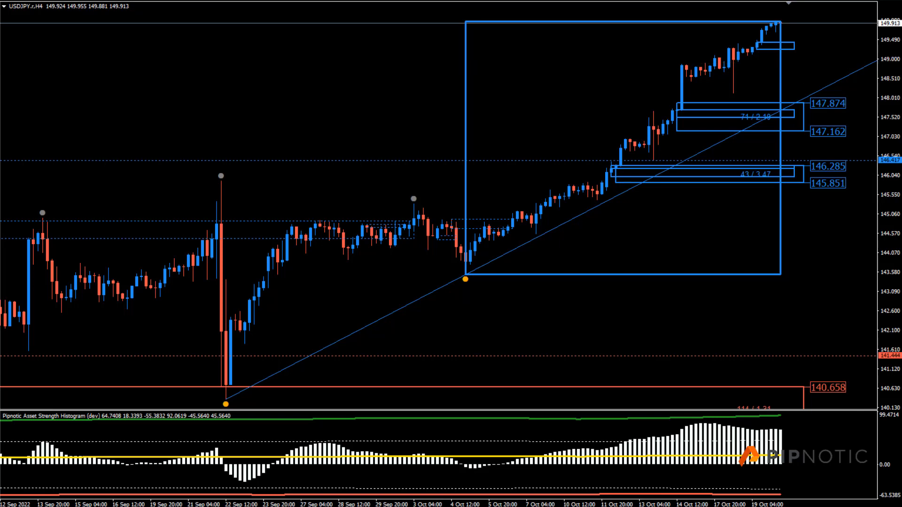
left_click(742, 93)
double_click(677, 104)
left_click_drag(677, 103, 660, 143)
left_click(661, 147)
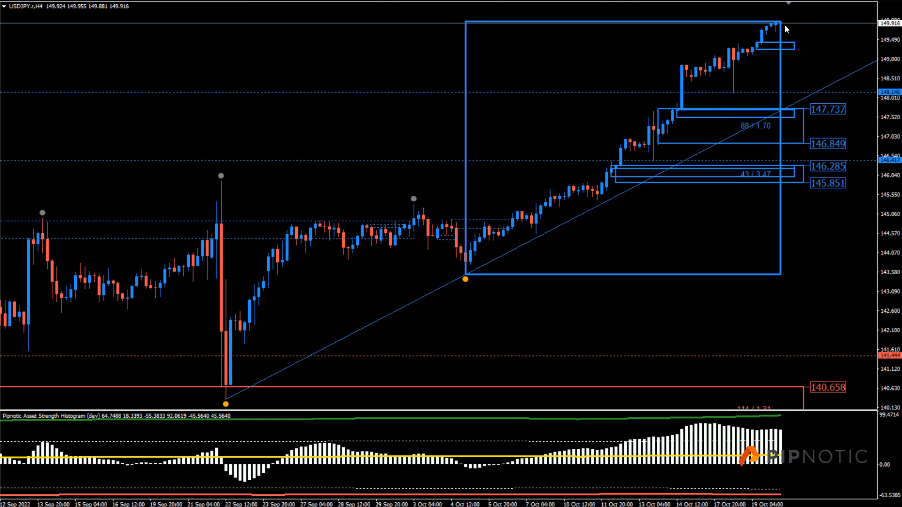
Fill in a new USDJPY order with volume 1.7, stop loss 146.850, take profit 149.915 and comment H4D
key("minus")
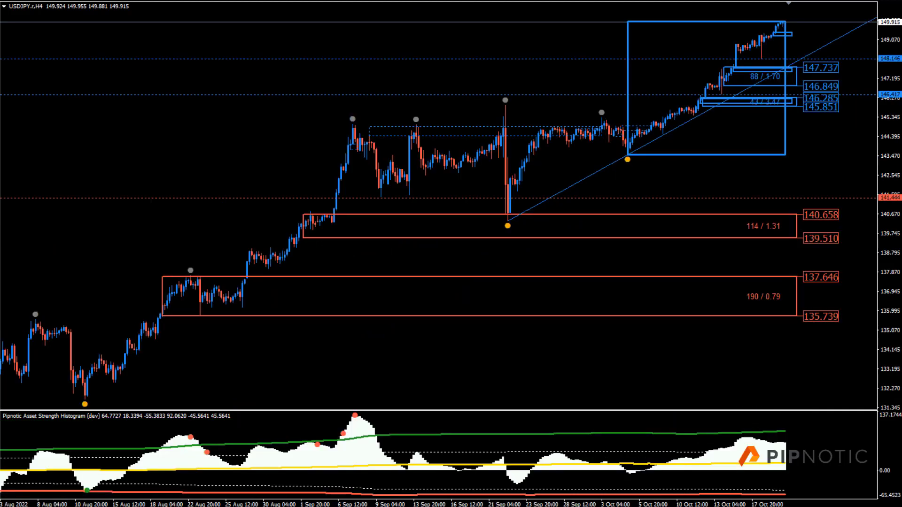
key("plus")
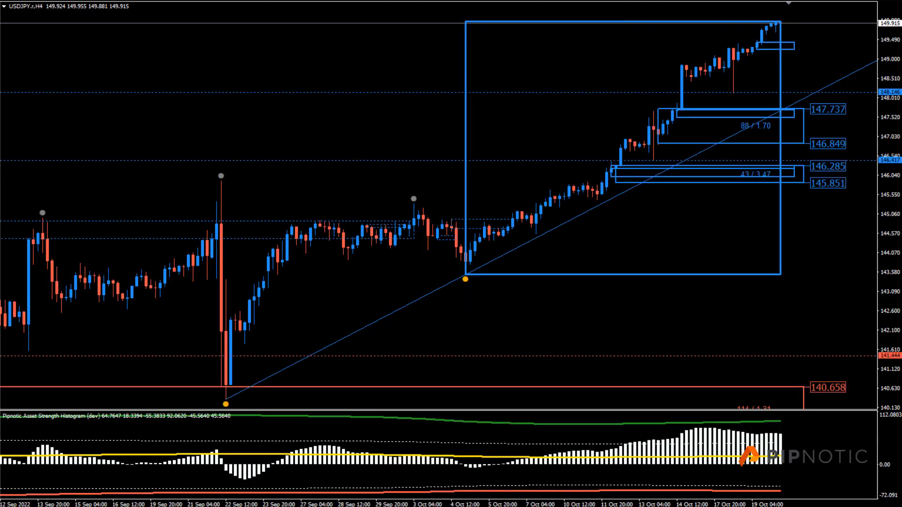
key("F9")
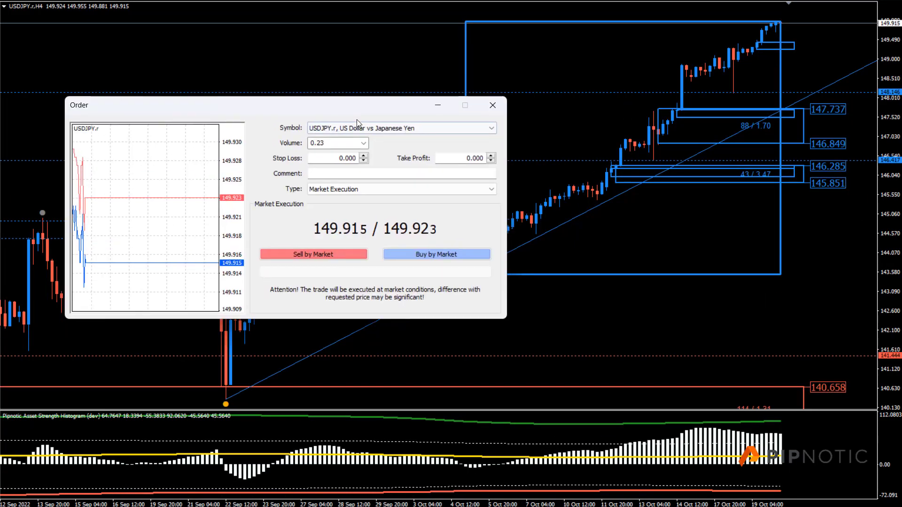
left_click(319, 210)
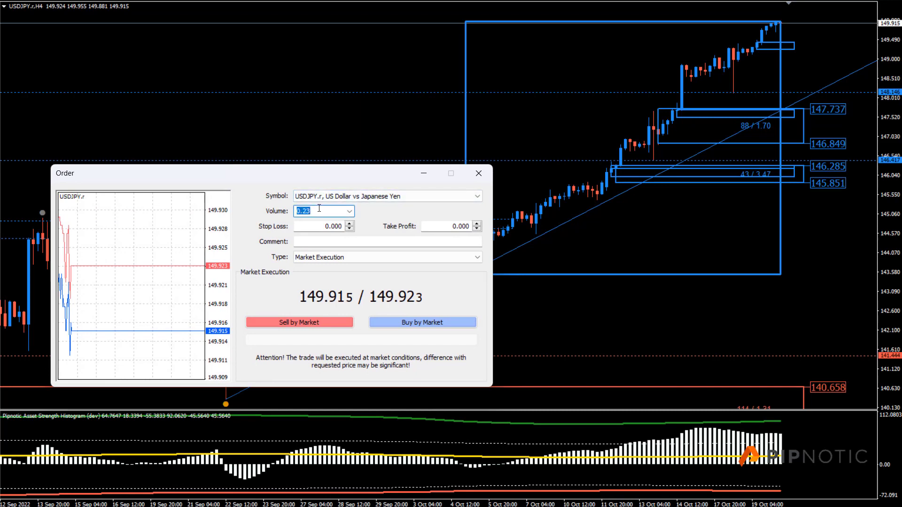
type("1.7")
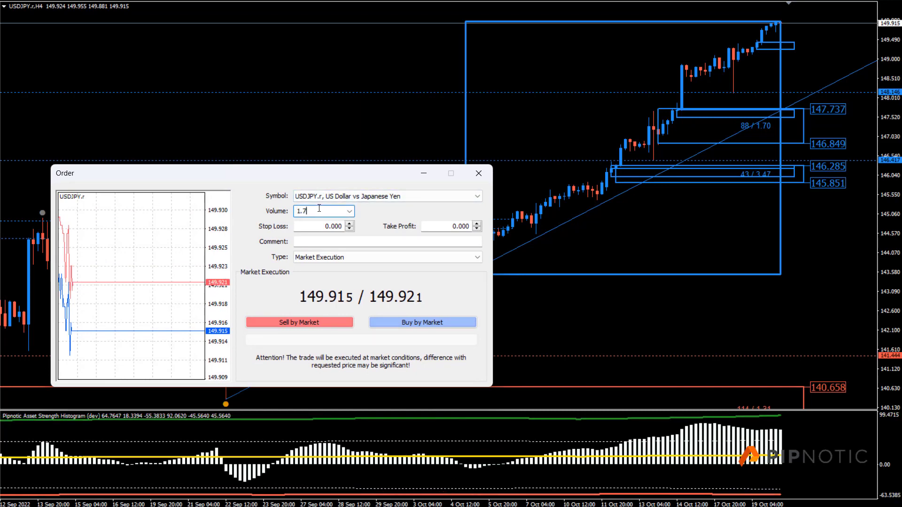
left_click(329, 225)
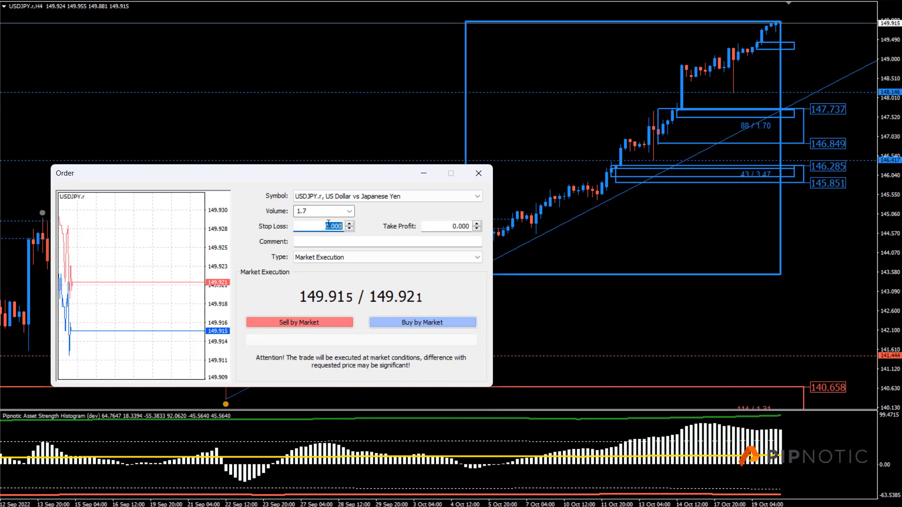
left_click(328, 225)
type("850")
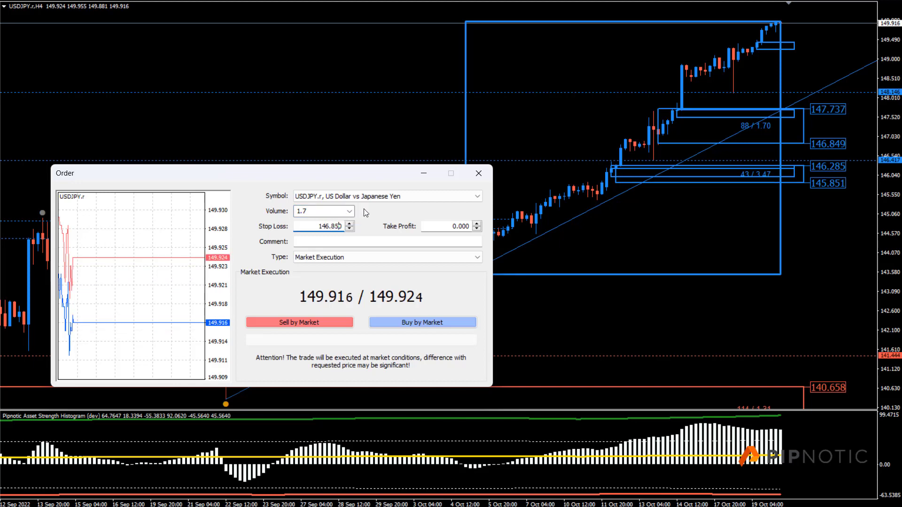
left_click(477, 228)
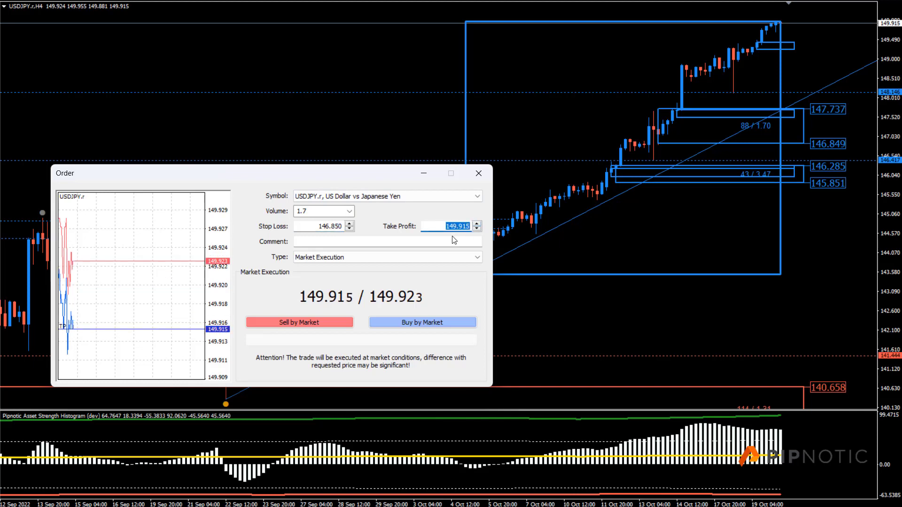
left_click(451, 237)
type("H4D")
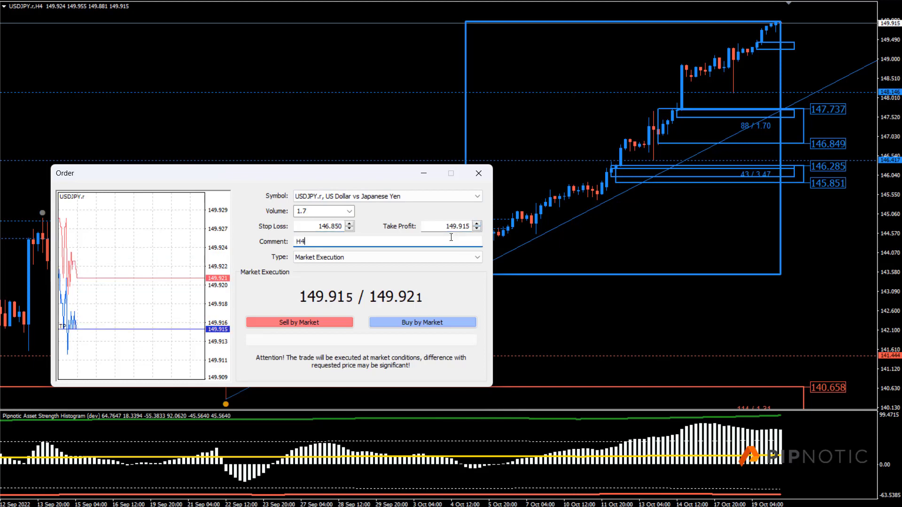
Place the order as a pending Buy Limit at 147.740, and lower its take profit on the chart to about 148.67
key("Tab")
key("Down")
key("Tab")
key("Tab")
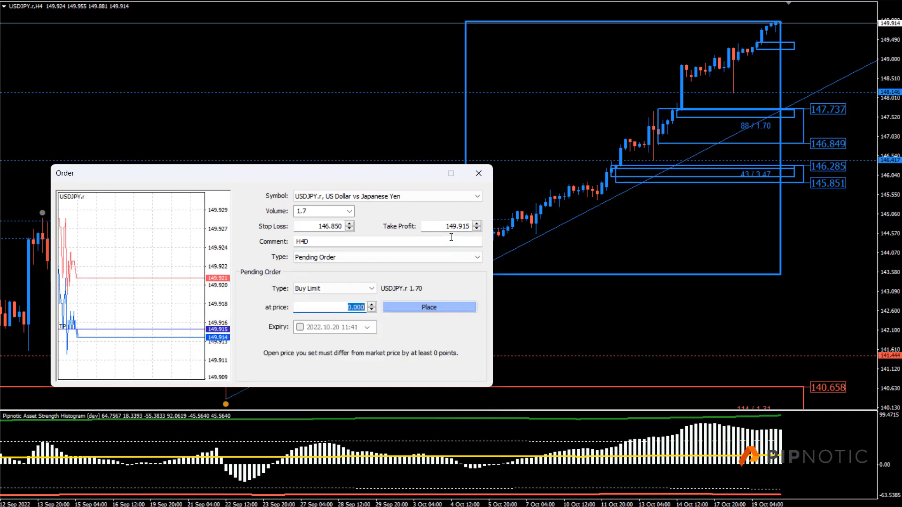
type("14")
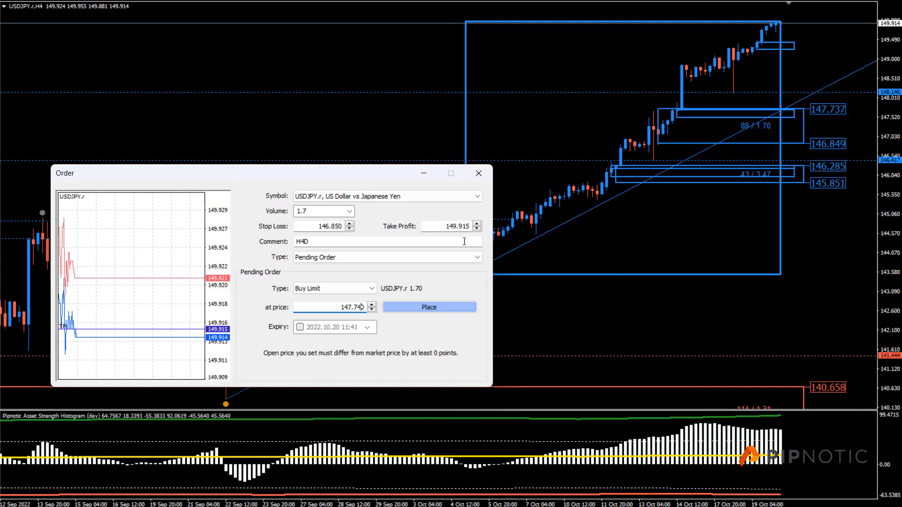
type("7.74")
key("Return")
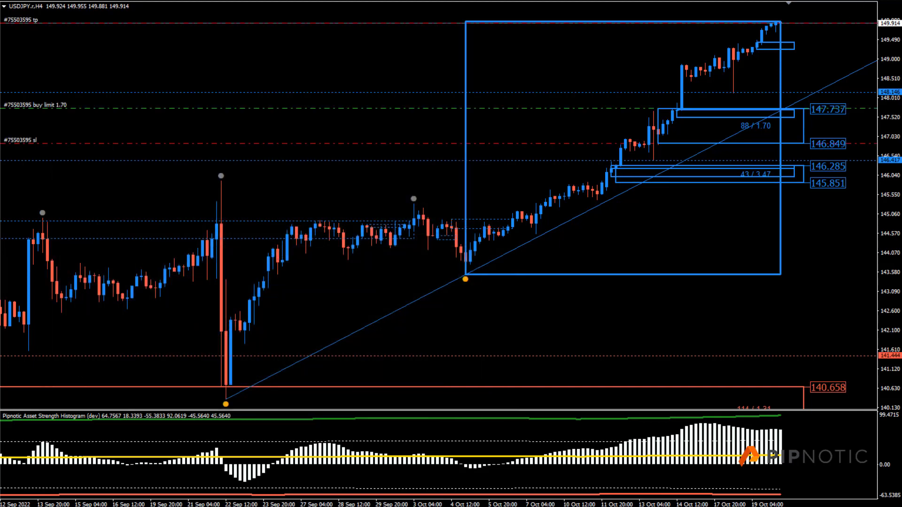
left_click_drag(841, 23, 837, 72)
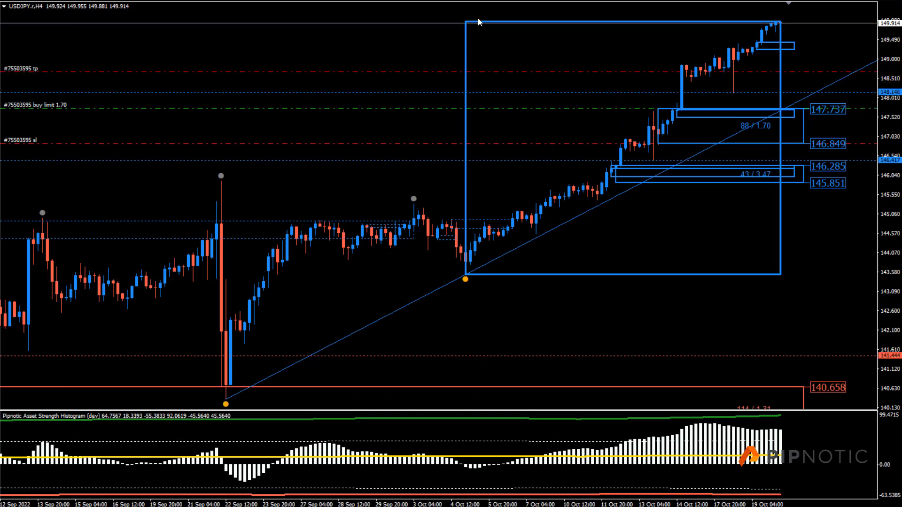
key("minus")
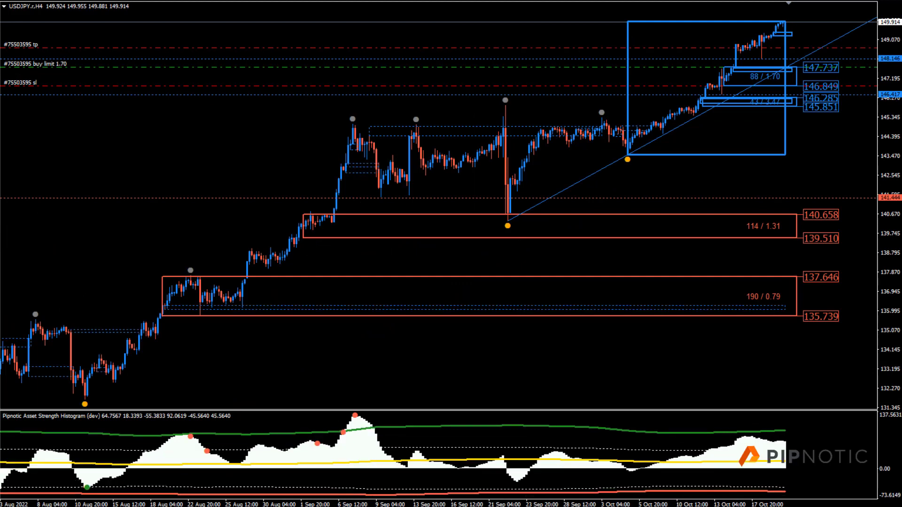
Switch to the USDCAD chart, review the list of open trades and pending orders, and examine the Weekly timeframe
left_click(149, 506)
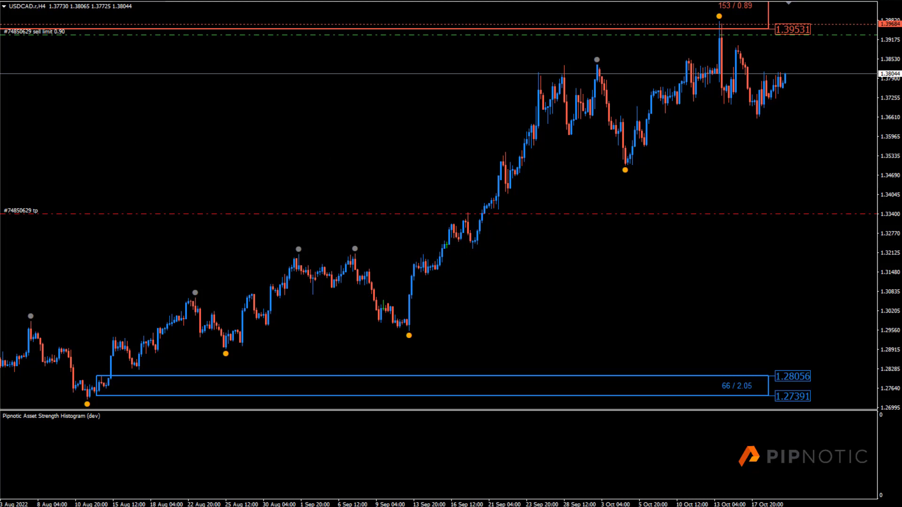
key("ctrl+t")
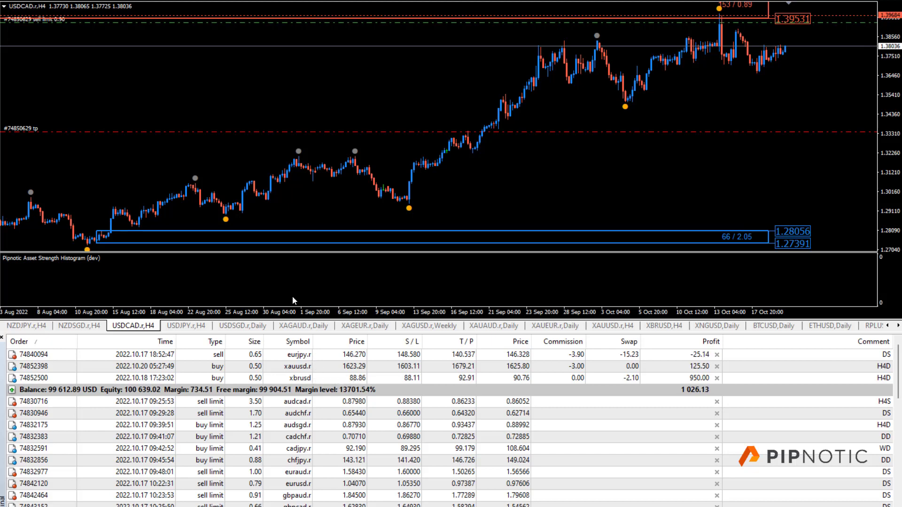
left_click(2, 337)
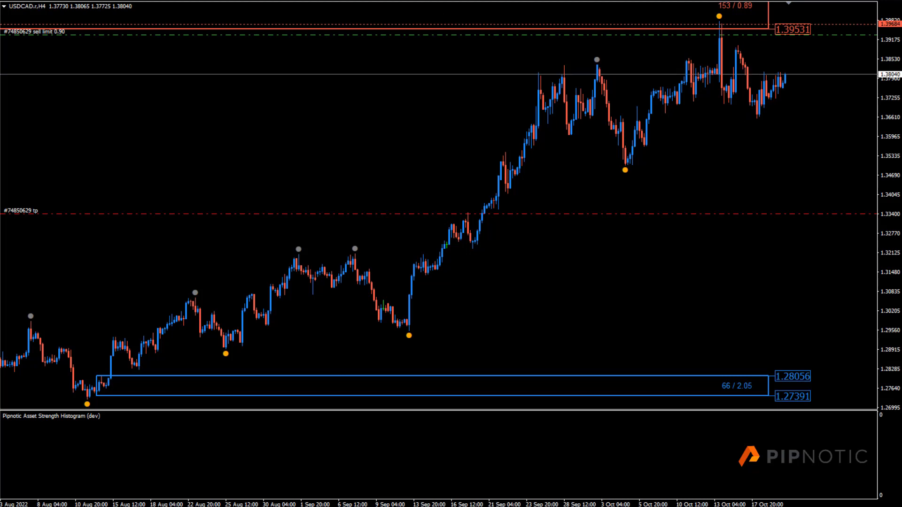
key("w")
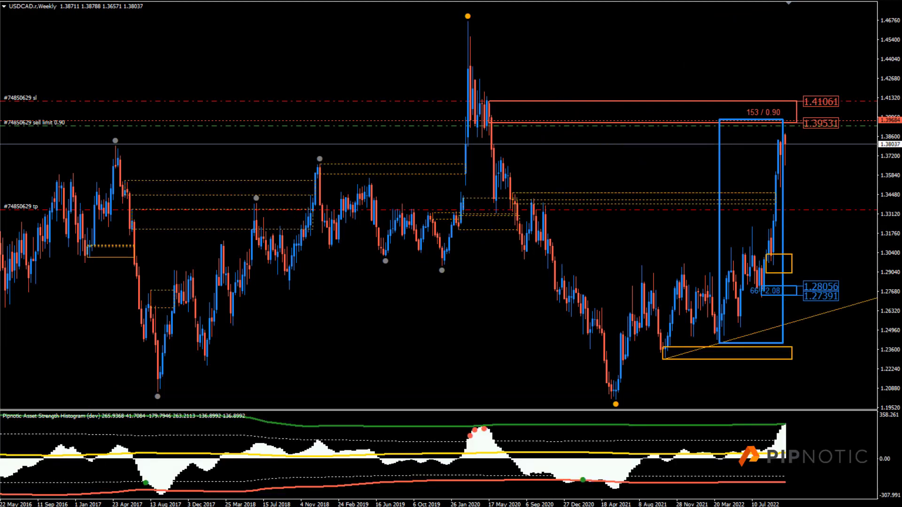
On H4, move the May 2020 USDCAD supply zone's start to about 22 May and its lower edge to about 1.3968, and delete the 1.39684 alert
scroll(439, 106, "up", 10)
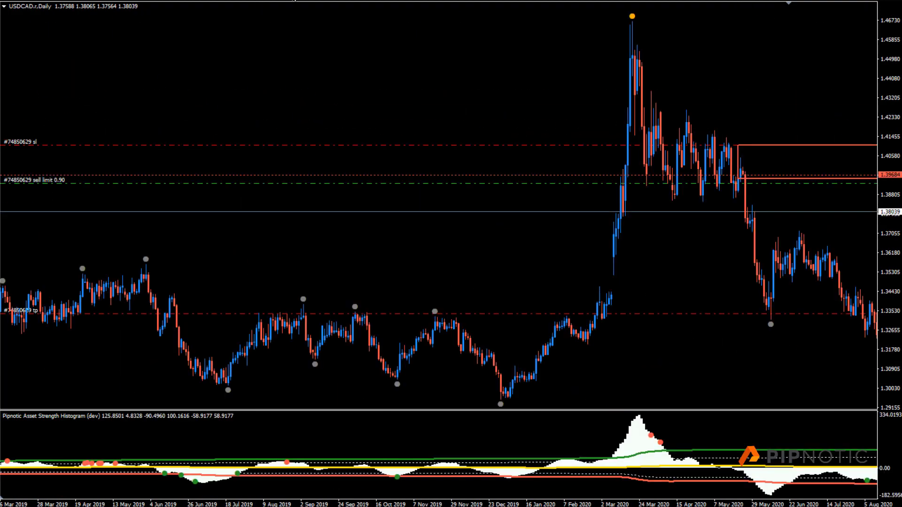
scroll(430, 131, "up", 15)
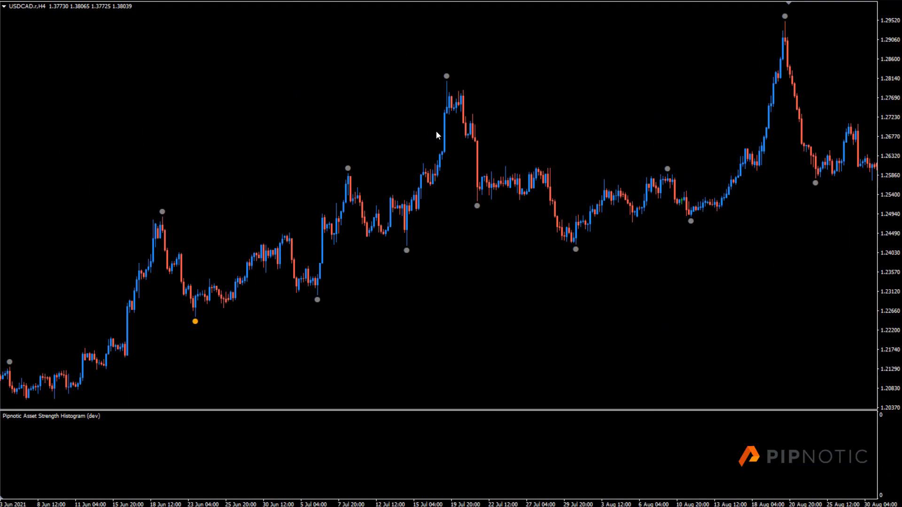
scroll(437, 132, "up", 20)
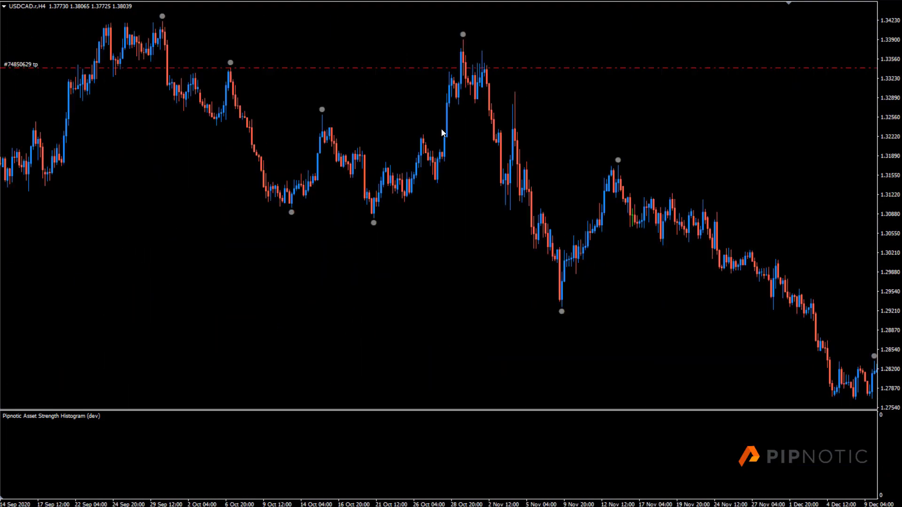
scroll(441, 133, "up", 15)
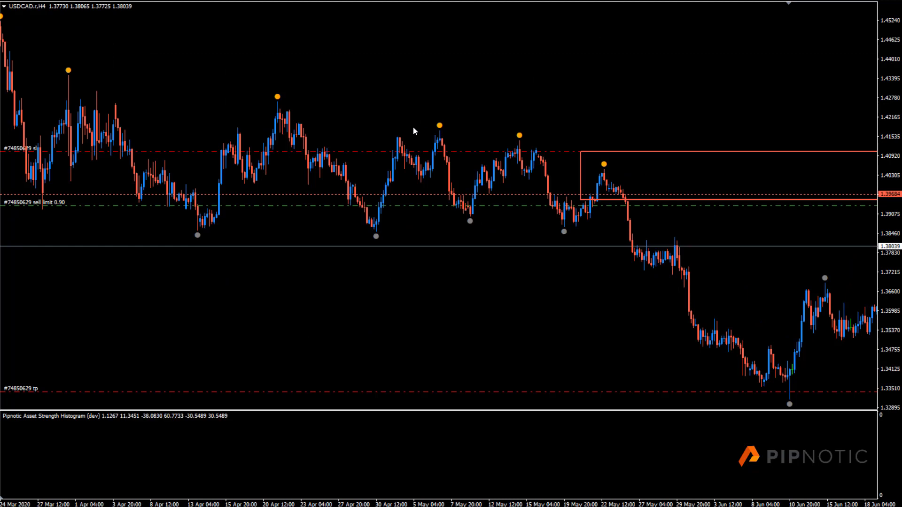
key("minus")
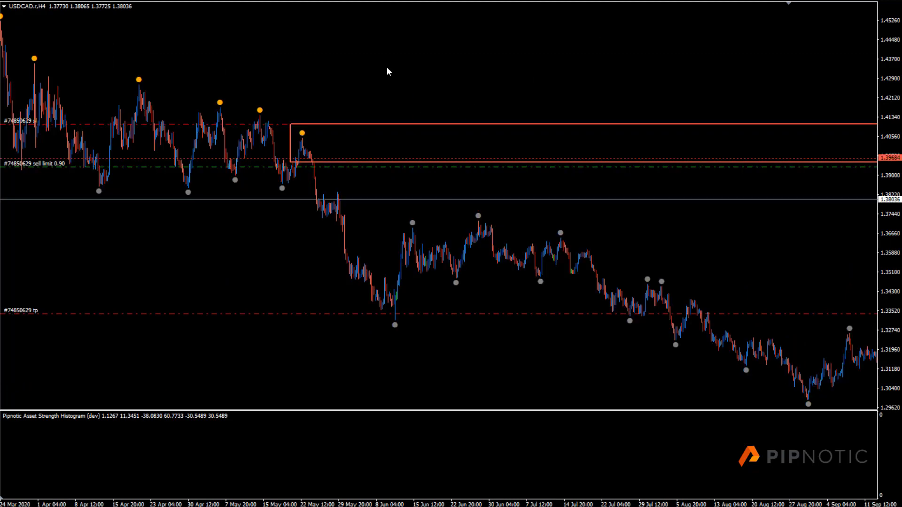
key("plus")
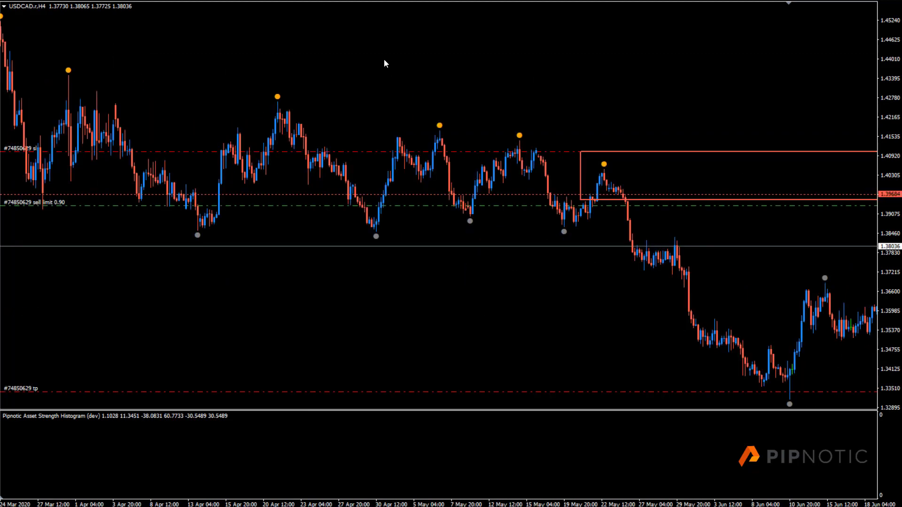
double_click(595, 197)
left_click_drag(595, 199, 616, 188)
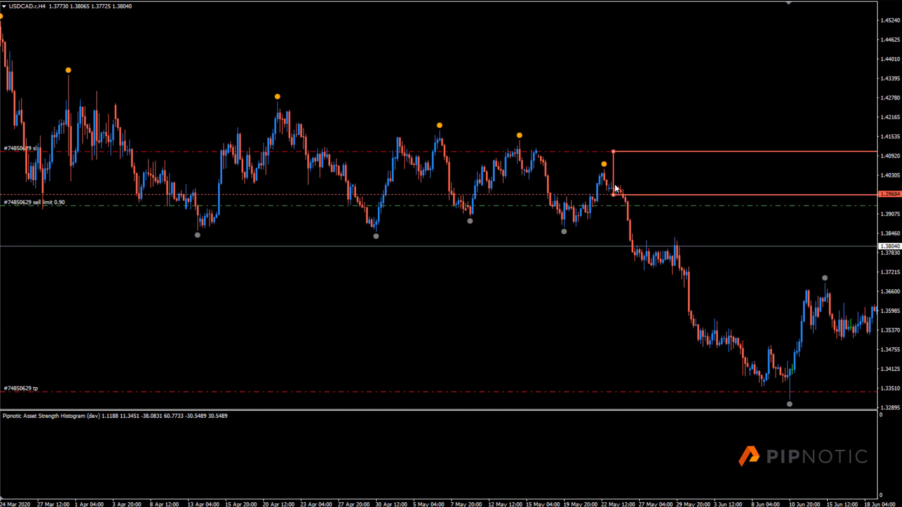
right_click(582, 197)
left_click(606, 237)
Lower the supply zone's upper edge to about 1.4075 and raise the USDCAD sell limit order to about 1.3960, just below the zone
mouse_move(606, 152)
left_mouse_down()
mouse_move(613, 167)
mouse_move(597, 161)
left_mouse_up()
left_click_drag(659, 207, 658, 199)
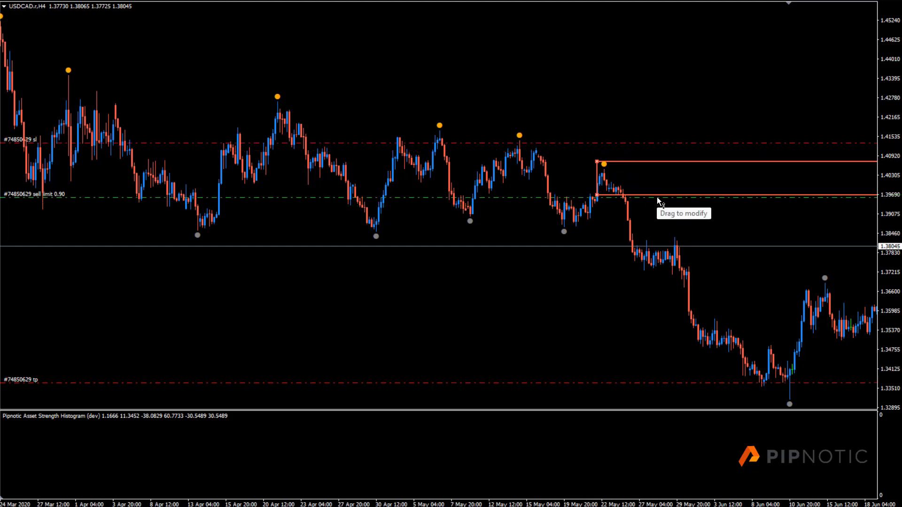
Mark the USDCAD price cluster of March and early April 2020 with temporary annotations and erase them
scroll(655, 82, "up", 10)
left_click_drag(654, 82, 208, 74)
left_click_drag(484, 83, 472, 81)
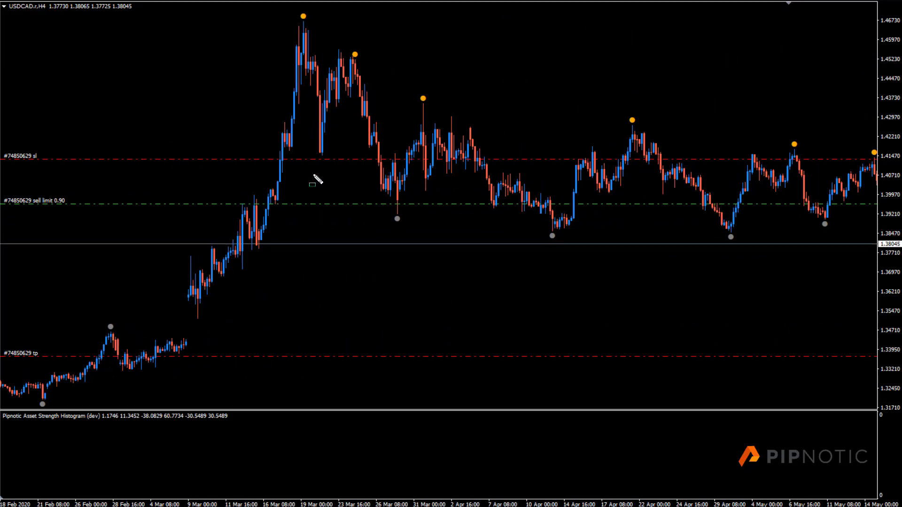
left_click_drag(283, 134, 471, 160)
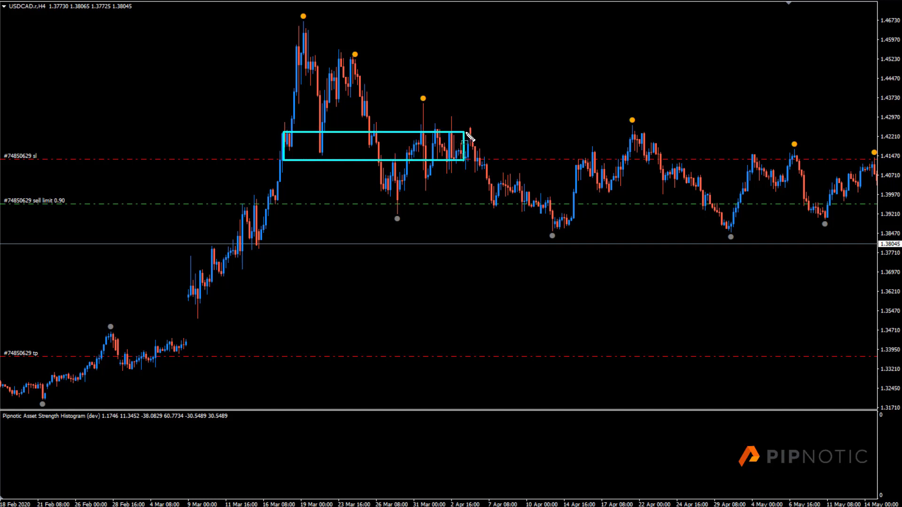
left_click_drag(312, 145, 334, 159)
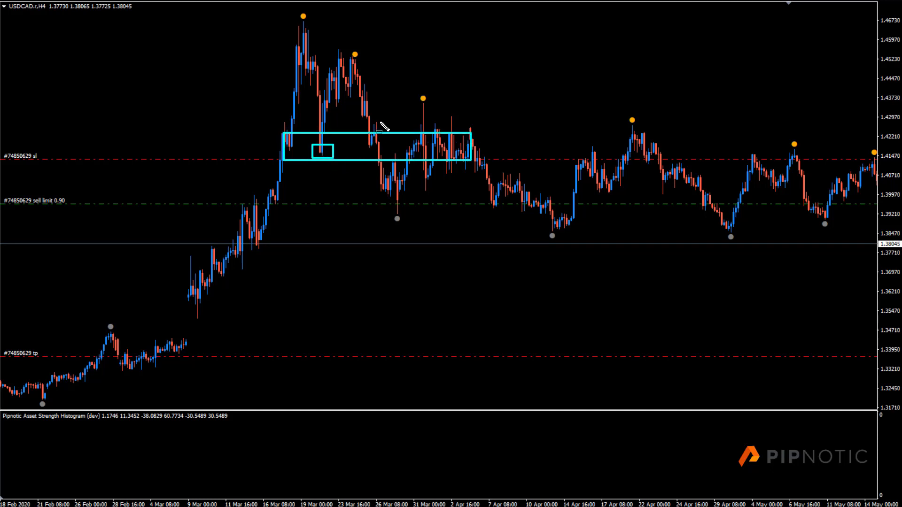
mouse_move(373, 121)
left_mouse_down()
mouse_move(393, 127)
mouse_move(374, 106)
mouse_move(410, 117)
mouse_move(524, 117)
left_mouse_up()
key("BackSpace")
key("BackSpace")
key("BackSpace")
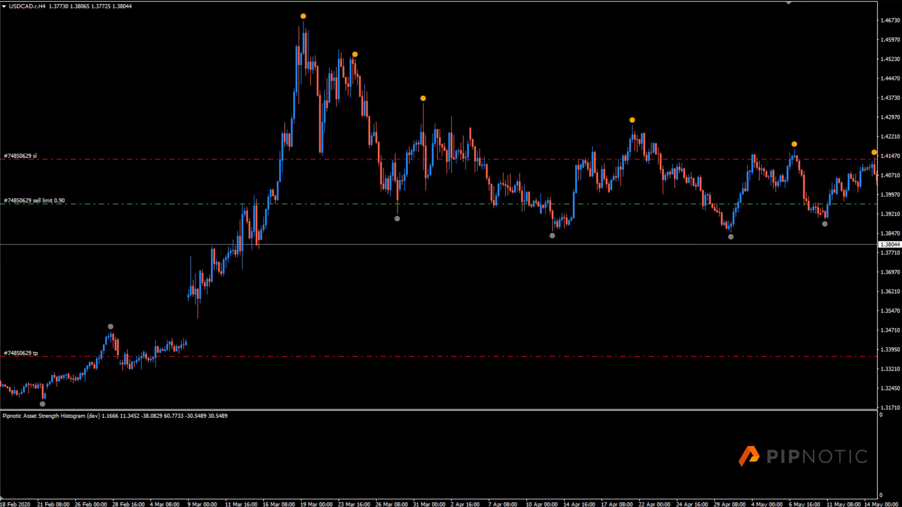
Draw a USDCAD H4 supply zone from 1.44252 to 1.43057, starting in late March 2020, and switch the chart to Daily
left_click_drag(365, 83, 407, 114)
key("minus")
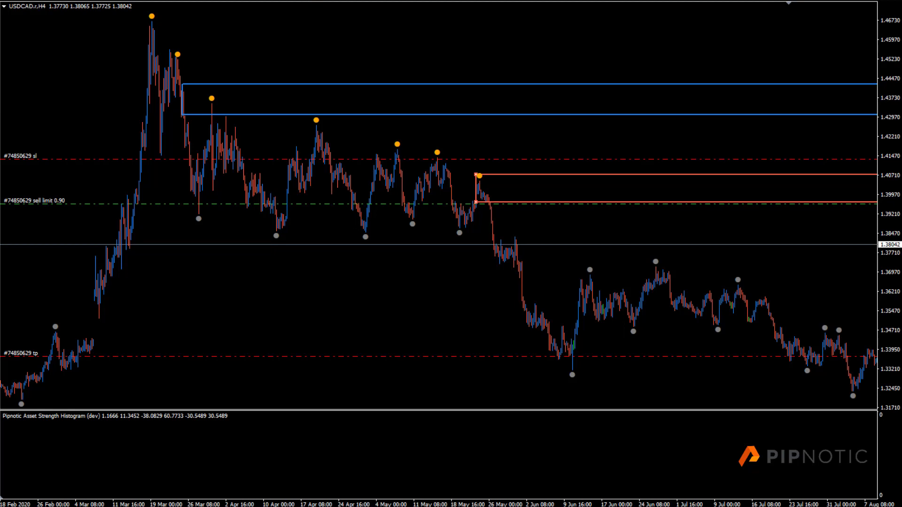
key("d")
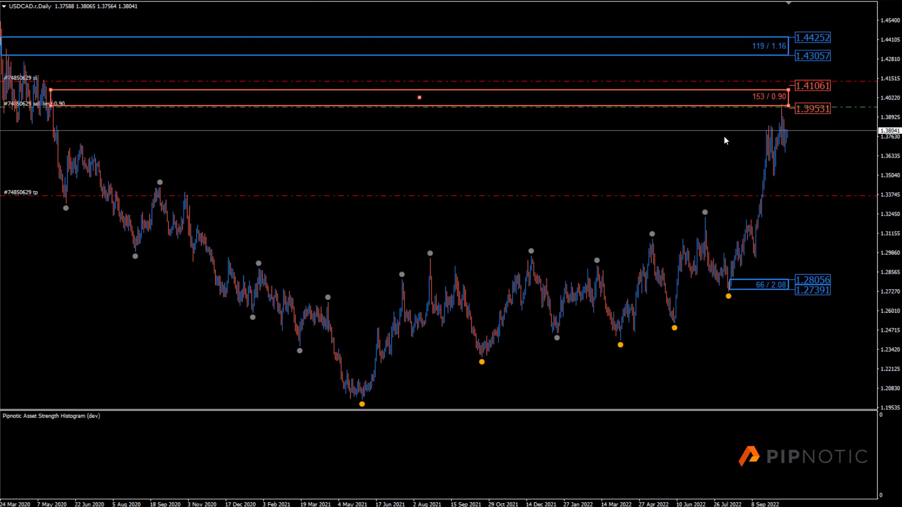